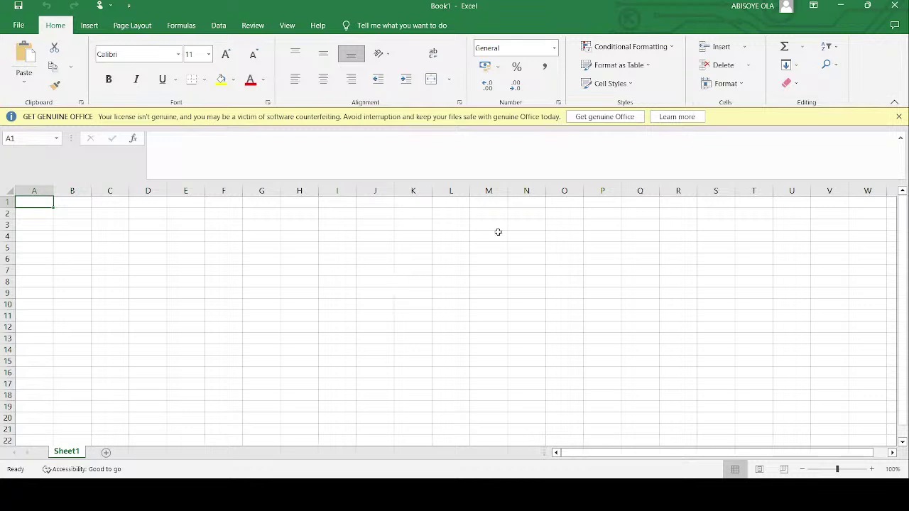
- Dismiss the Get Genuine Office notice and look through the file page and the formula, data, review and view commands
{"action": "left_click", "coordinate": [899, 117]}
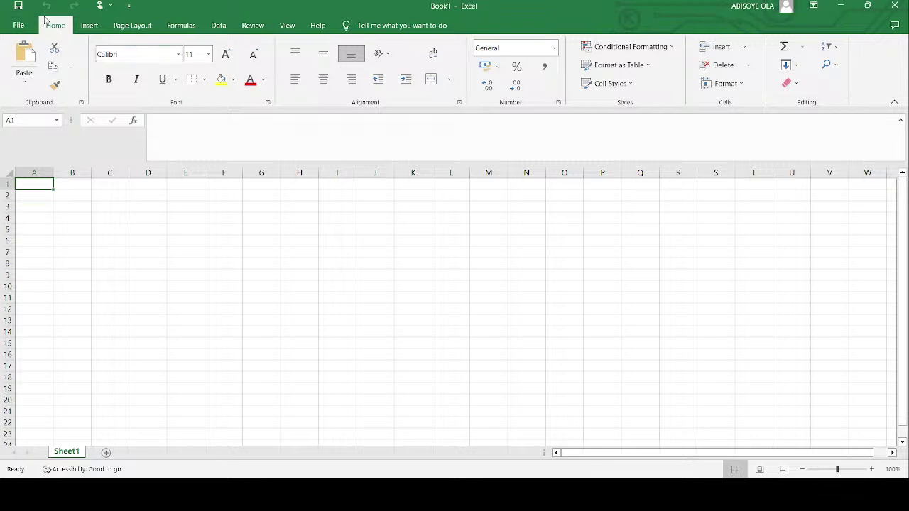
{"action": "left_click", "coordinate": [22, 27]}
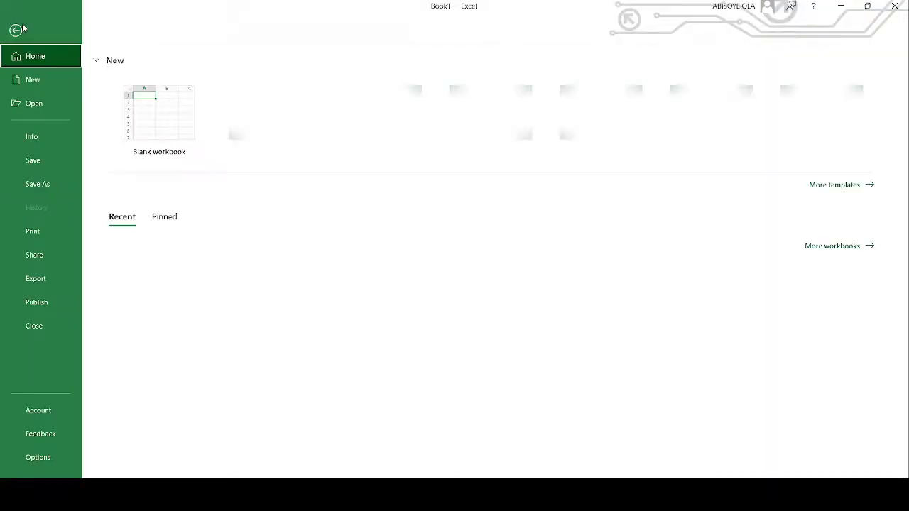
{"action": "left_click", "coordinate": [15, 32]}
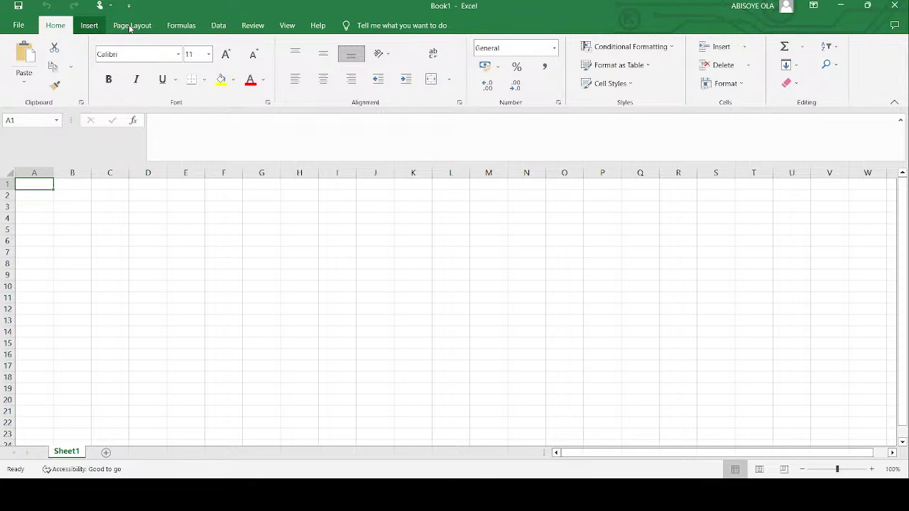
{"action": "scroll", "coordinate": [129, 28], "scroll_direction": "down", "scroll_amount": 3}
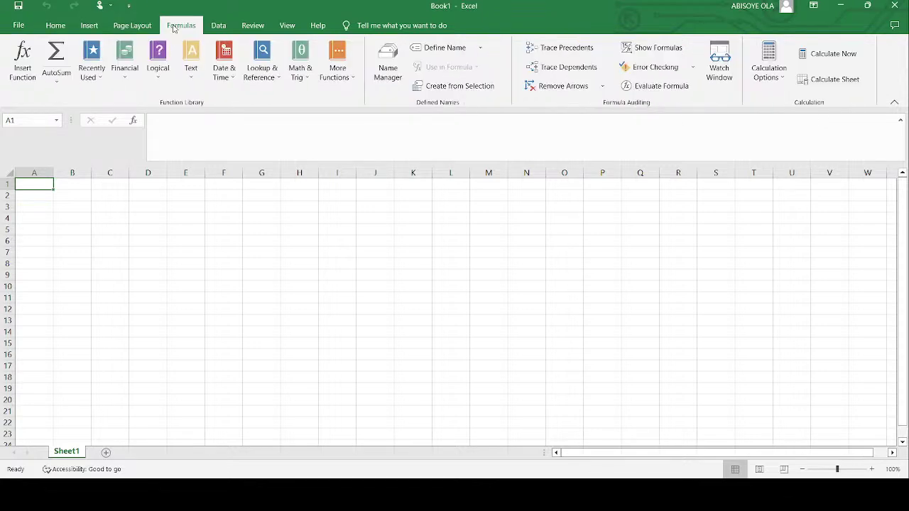
{"action": "left_click", "coordinate": [223, 25]}
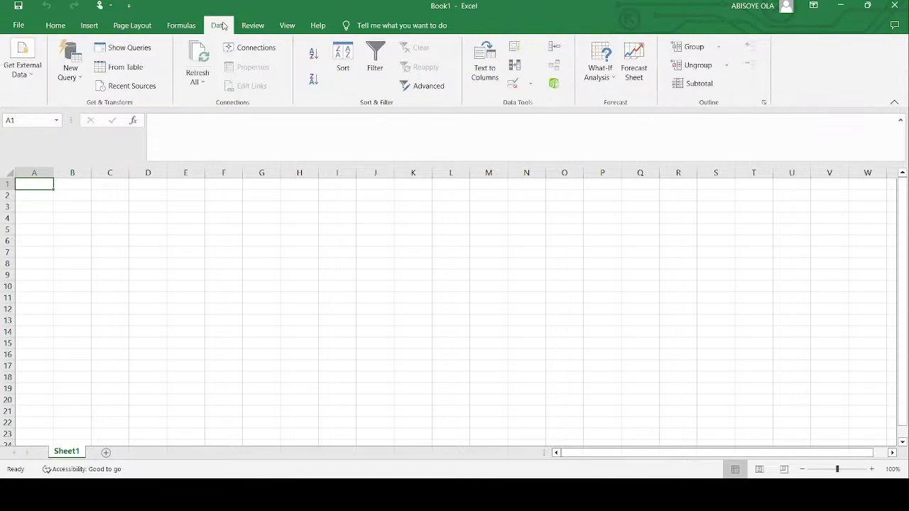
{"action": "left_click", "coordinate": [251, 27]}
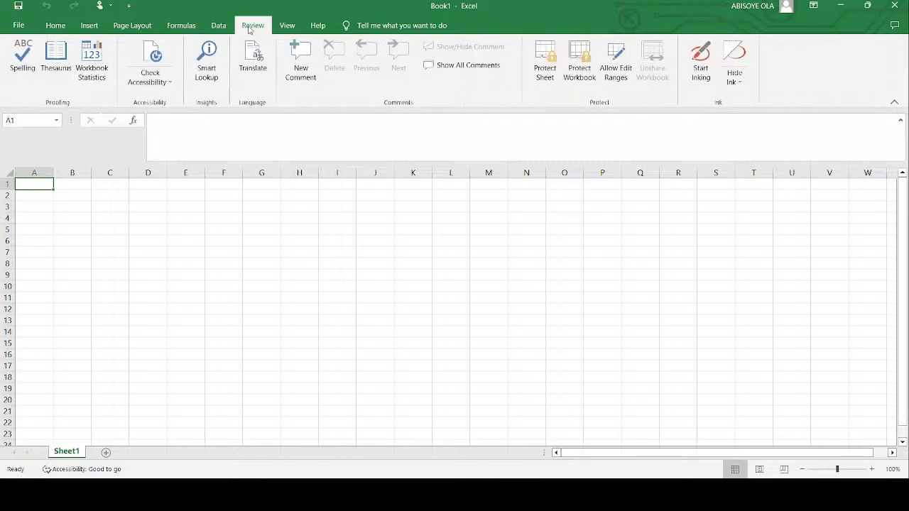
{"action": "left_click", "coordinate": [288, 27]}
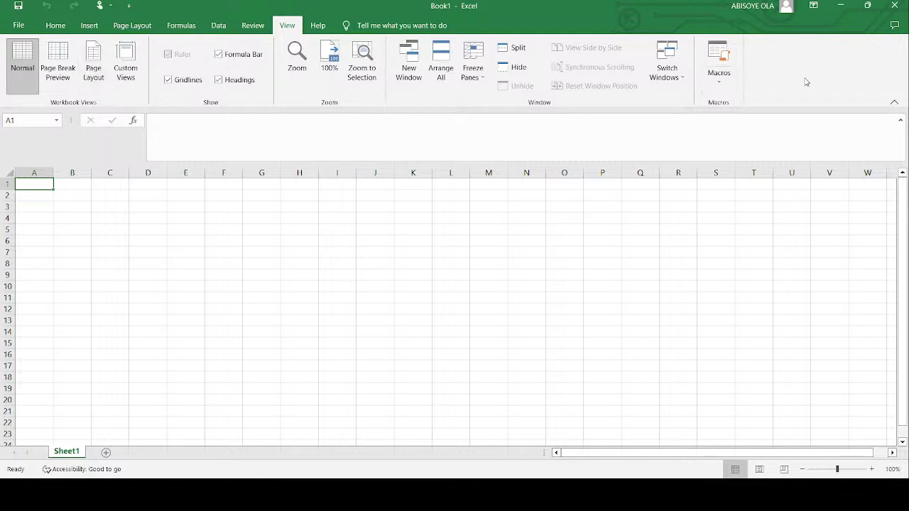
- Collapse and restore the ribbon, and look through the page layout, formula and data commands
{"action": "left_click", "coordinate": [897, 103]}
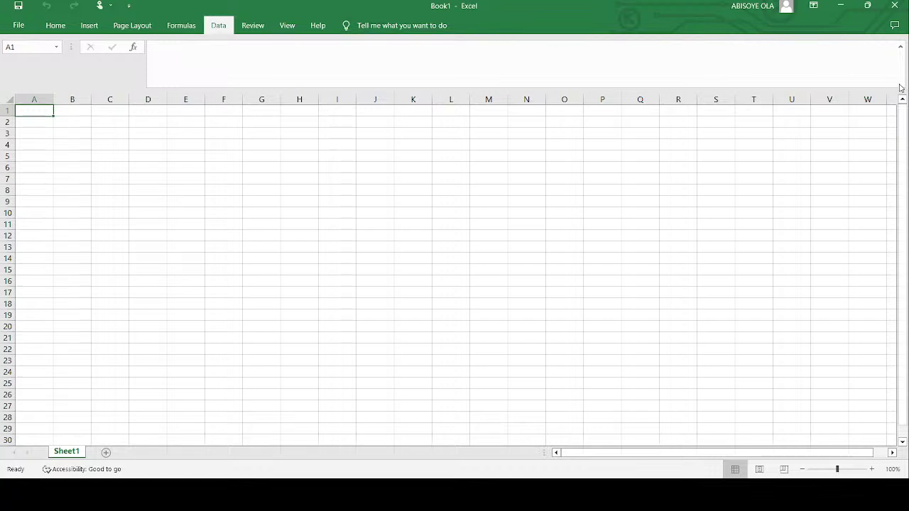
{"action": "key", "text": "ctrl+F1"}
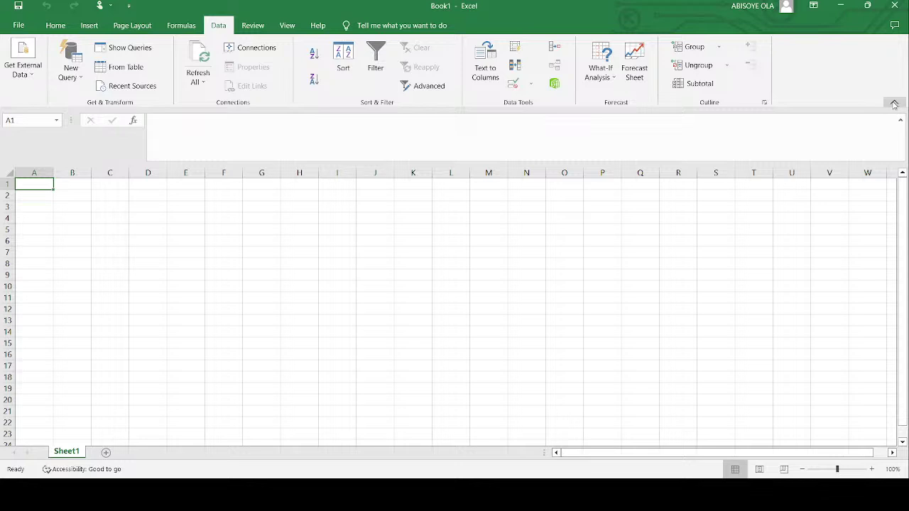
{"action": "left_click", "coordinate": [139, 26]}
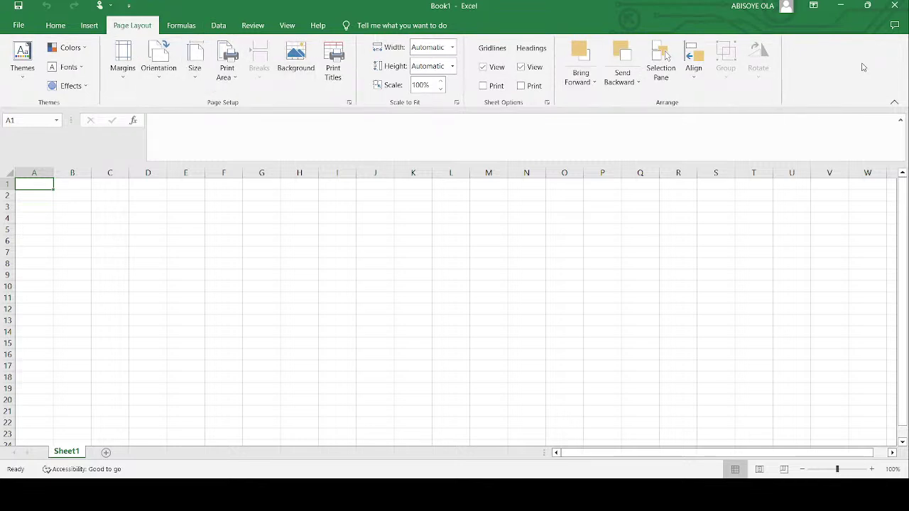
{"action": "left_click", "coordinate": [182, 27]}
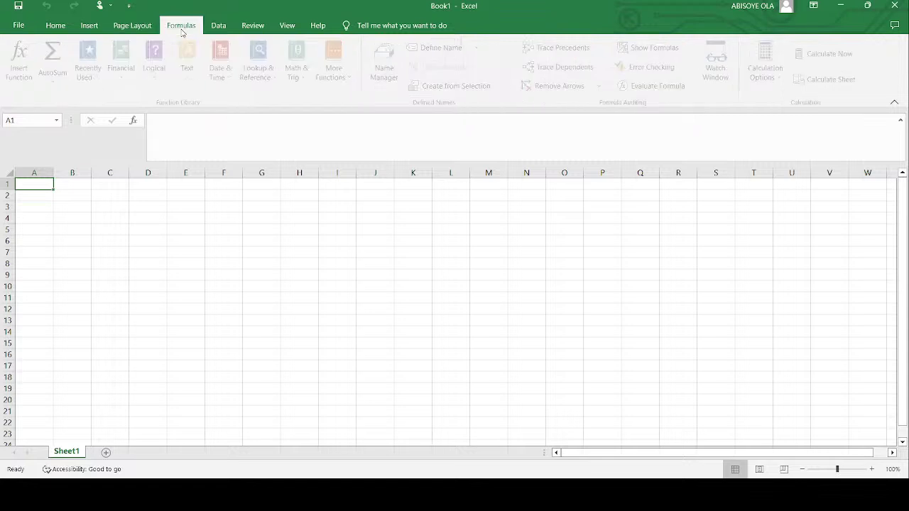
{"action": "left_click", "coordinate": [214, 28]}
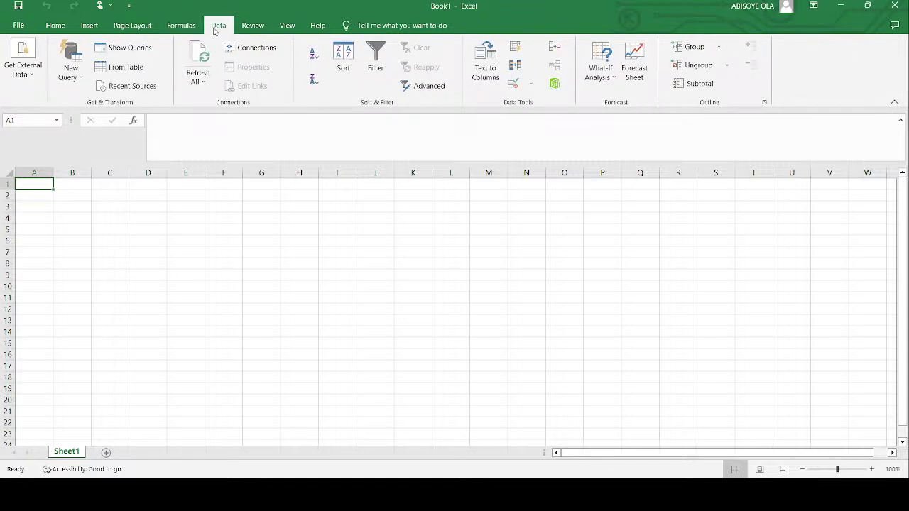
- Select cells C4, H7, K8, H10 and G8 in turn to examine the cell reference display and the formula entry area
{"action": "left_click", "coordinate": [127, 218]}
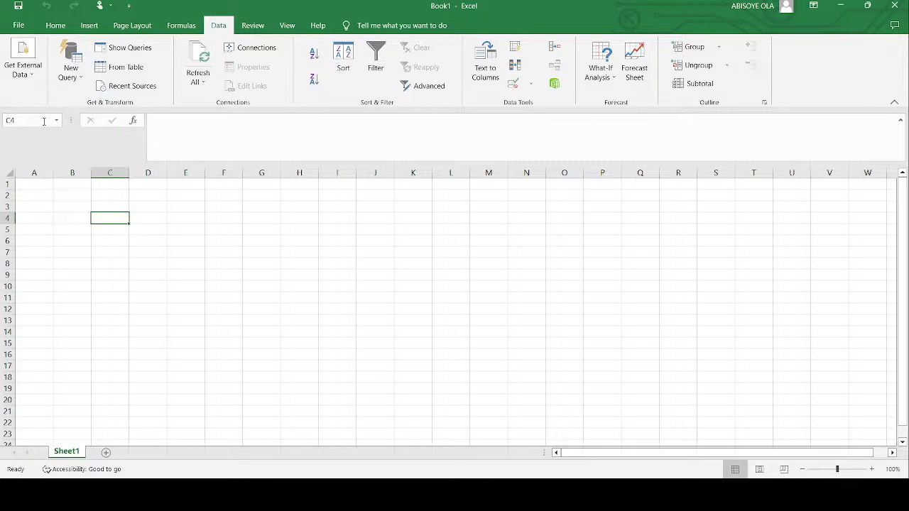
{"action": "left_click", "coordinate": [313, 257]}
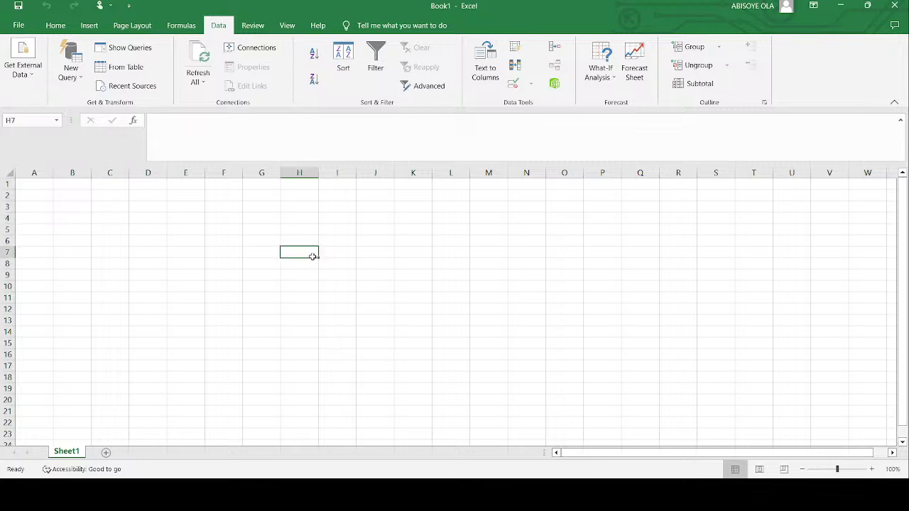
{"action": "left_click", "coordinate": [426, 266]}
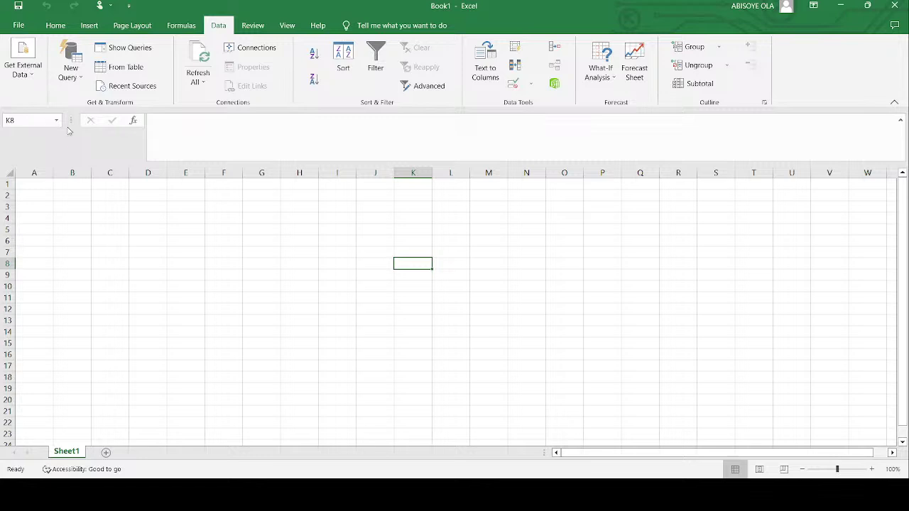
{"action": "left_click", "coordinate": [298, 286]}
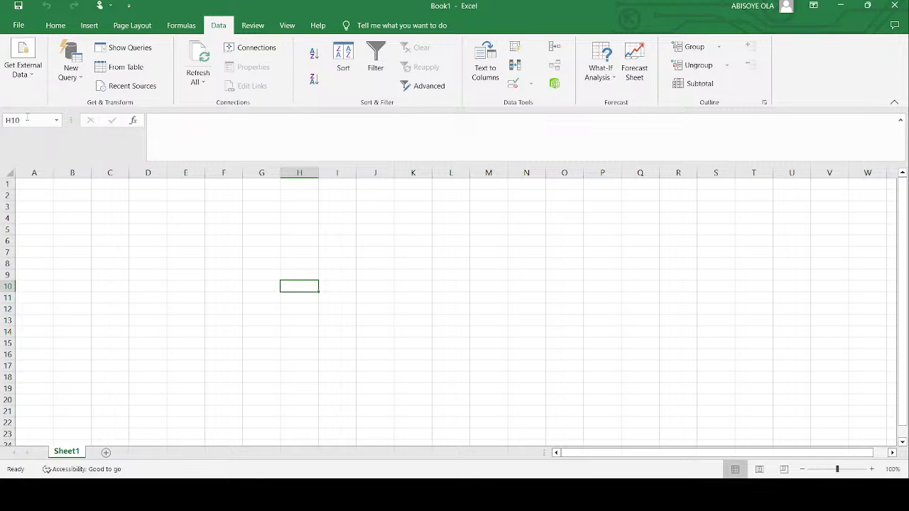
{"action": "left_click", "coordinate": [252, 126]}
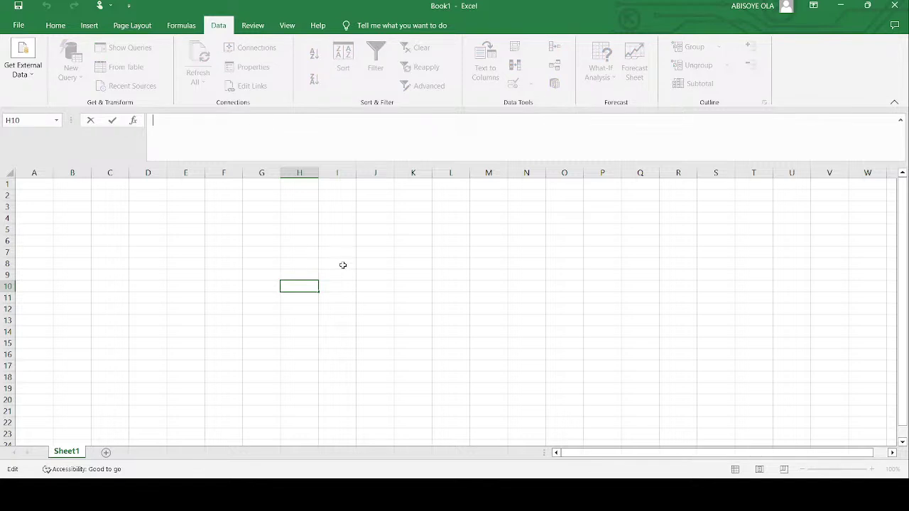
{"action": "left_click", "coordinate": [245, 263]}
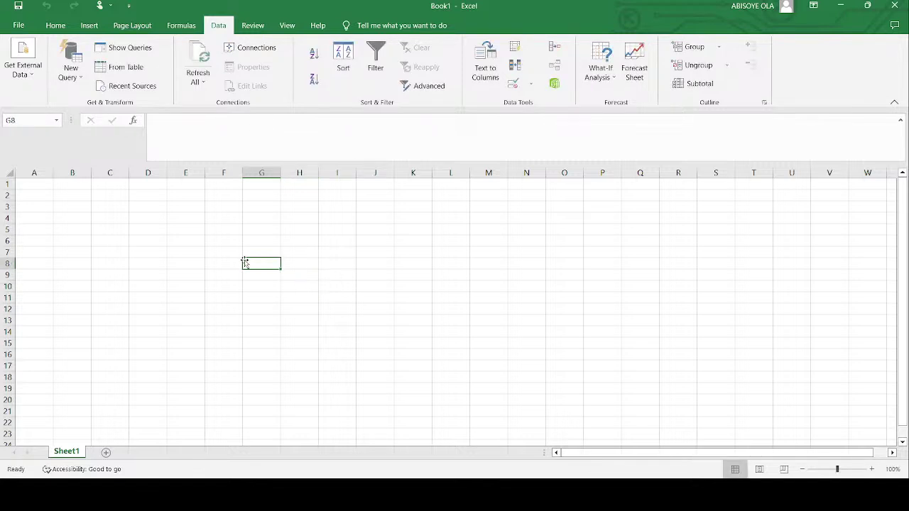
- Enter the heading "Height of Dogs" in cell E7 and widen column E to fit it
{"action": "left_click", "coordinate": [196, 251]}
{"action": "left_click", "coordinate": [187, 132]}
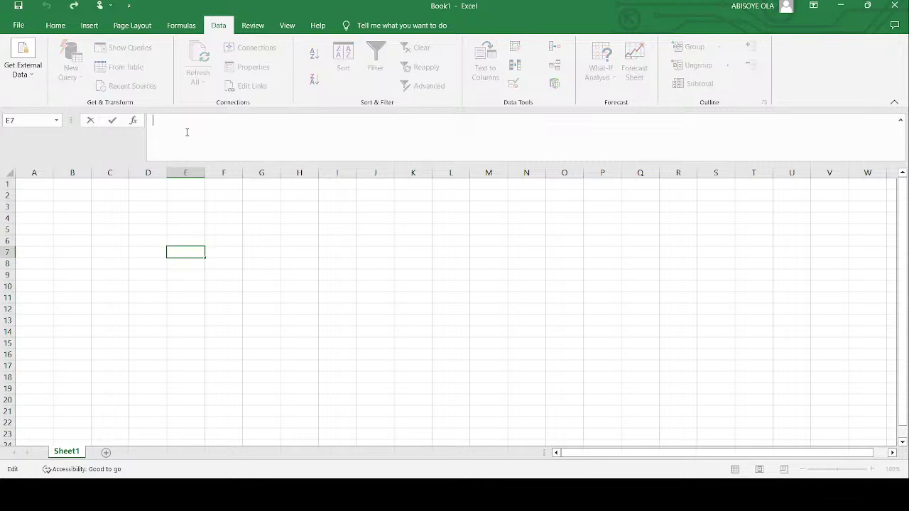
{"action": "type", "text": "Height"}
{"action": "type", "text": "of Dogs"}
{"action": "key", "text": "Return"}
{"action": "left_click_drag", "start_coordinate": [205, 173], "coordinate": [232, 173]}
{"action": "key", "text": "Up"}
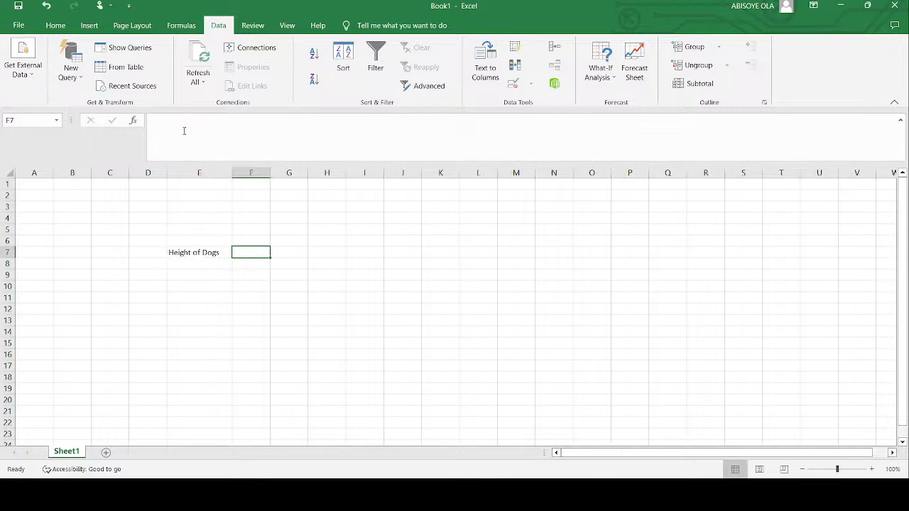
{"action": "left_click", "coordinate": [184, 131]}
{"action": "type", "text": "Dog's Breed"}
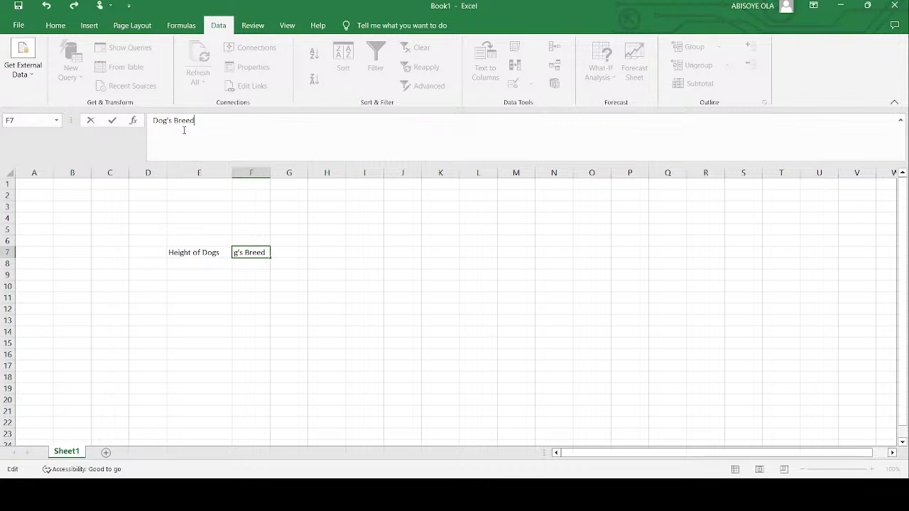
{"action": "left_click", "coordinate": [91, 122]}
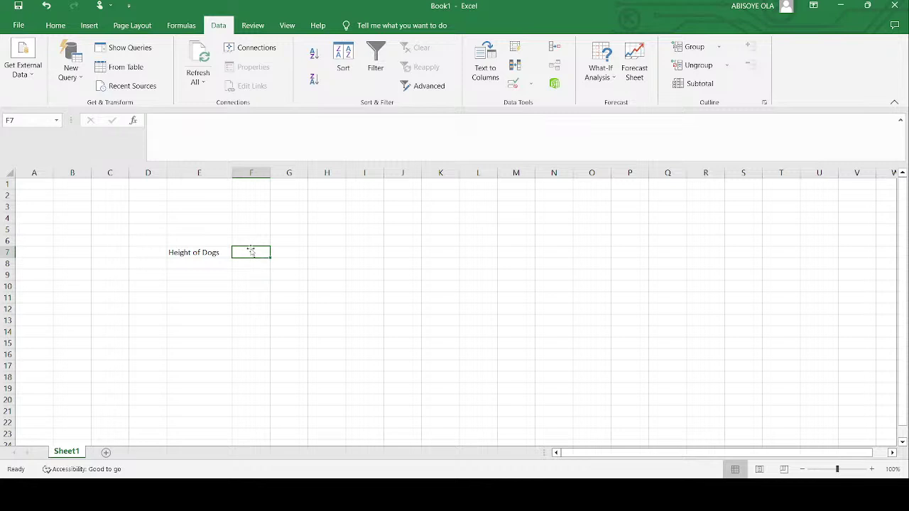
- Enter the heading "Dog's Breed" in cell F7
{"action": "left_click", "coordinate": [186, 127]}
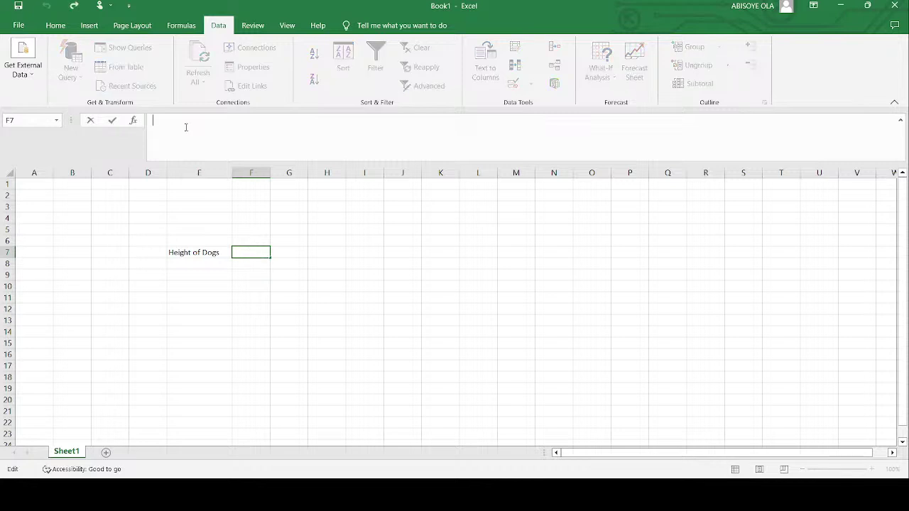
{"action": "type", "text": "Dog's Breed"}
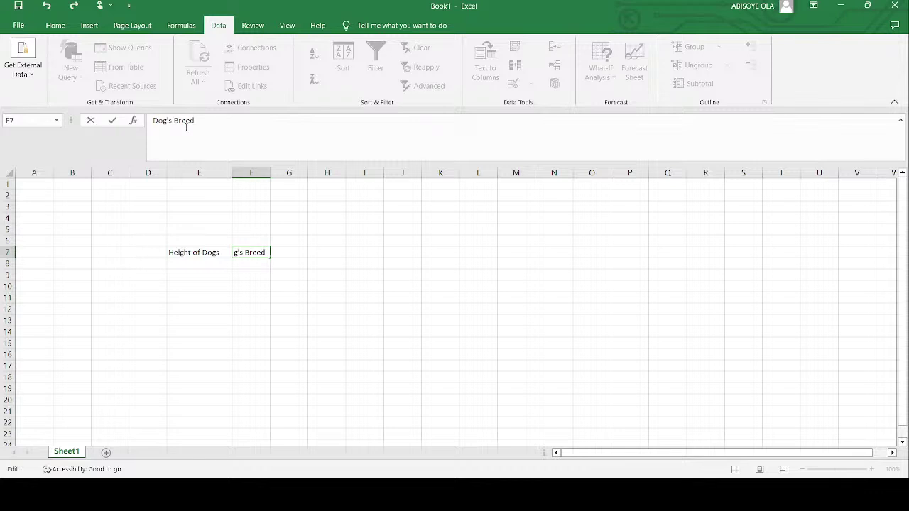
{"action": "left_click", "coordinate": [112, 121]}
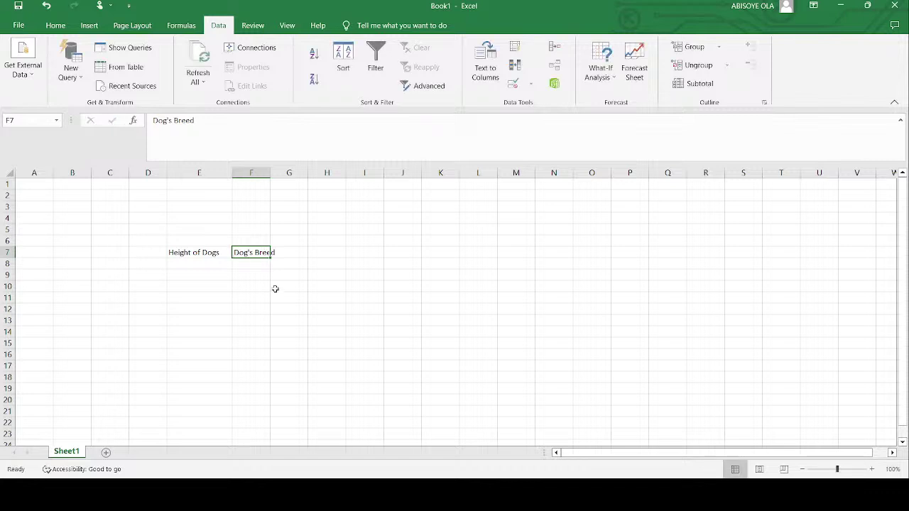
- Enter the headings "Name of Dog" in cell G7 and "Age" in cell H7
{"action": "left_click", "coordinate": [289, 255]}
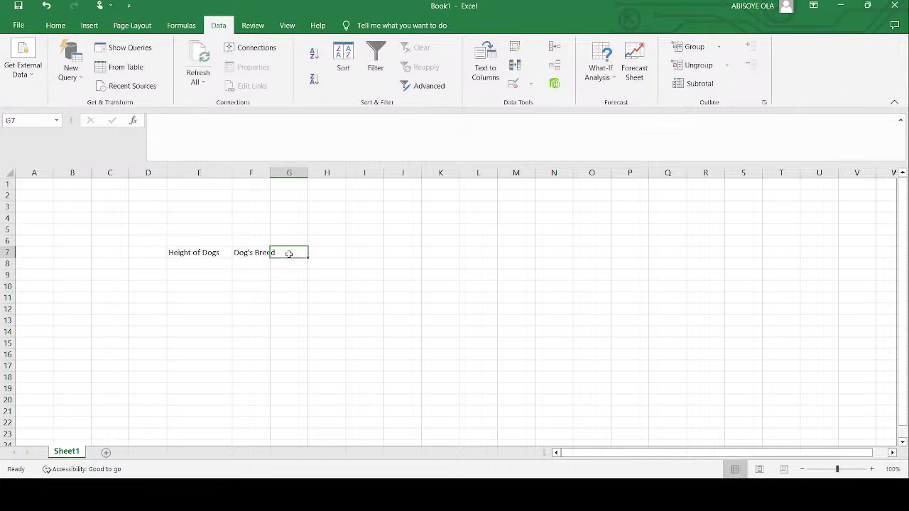
{"action": "type", "text": "NAM"}
{"action": "key", "text": "BackSpace"}
{"action": "key", "text": "BackSpace"}
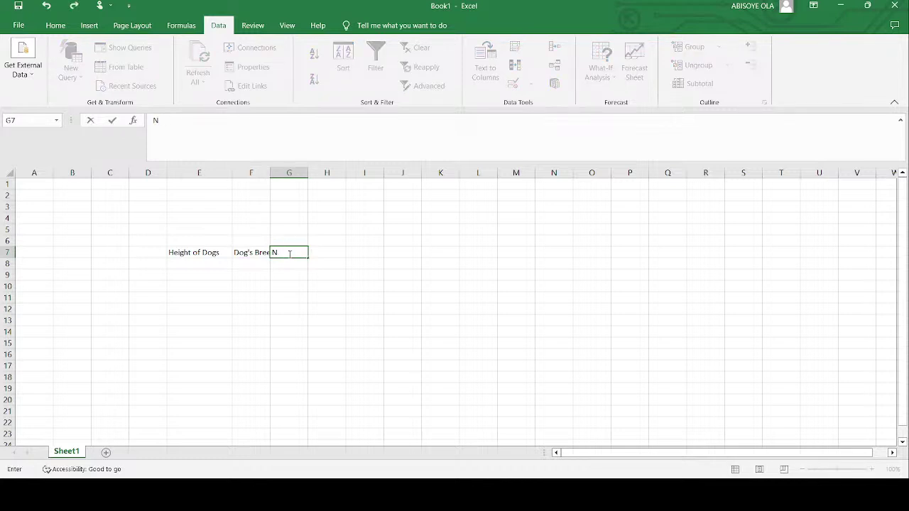
{"action": "type", "text": "ame of Dog"}
{"action": "key", "text": "Tab"}
{"action": "type", "text": "Age"}
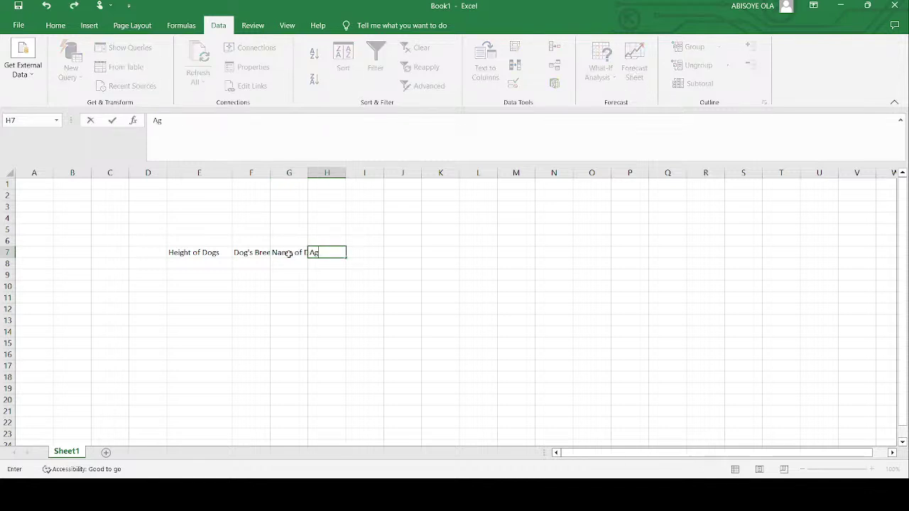
{"action": "key", "text": "Return"}
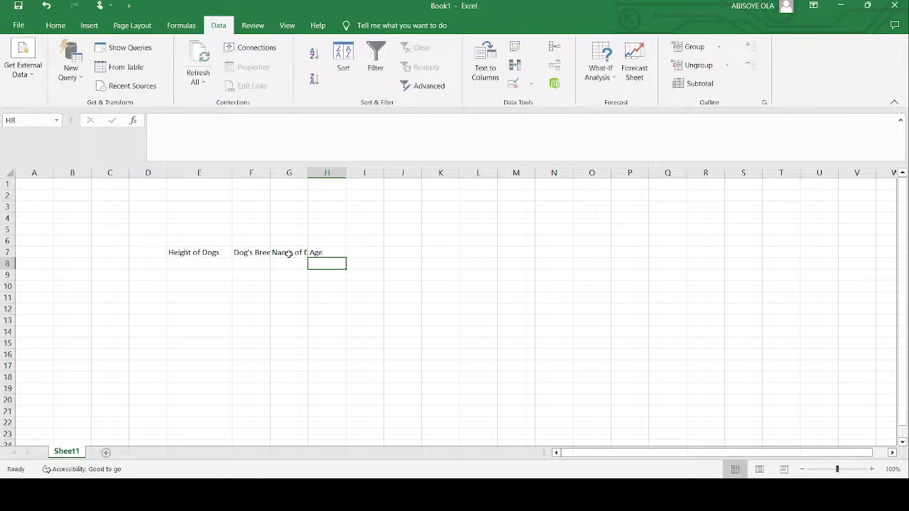
- Check the full text of the cut-off headings in cells F7 and G7
{"action": "left_click", "coordinate": [248, 254]}
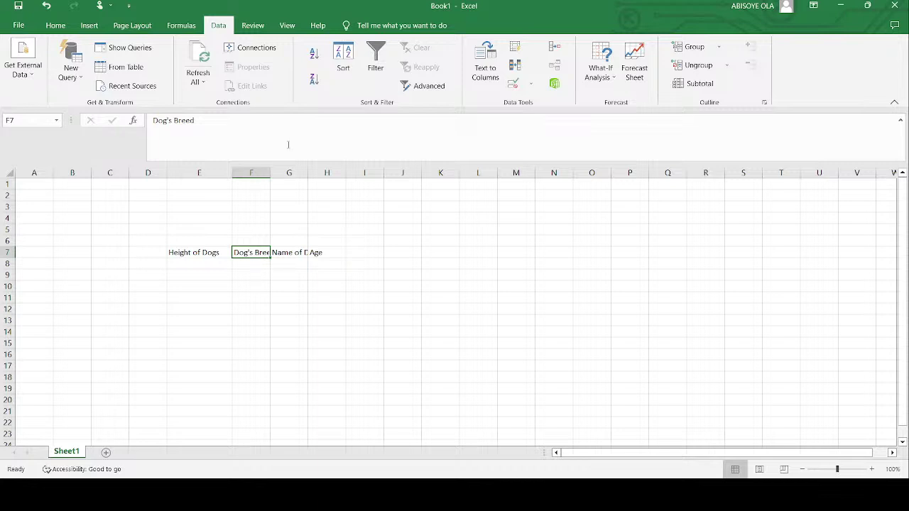
{"action": "left_click", "coordinate": [289, 253]}
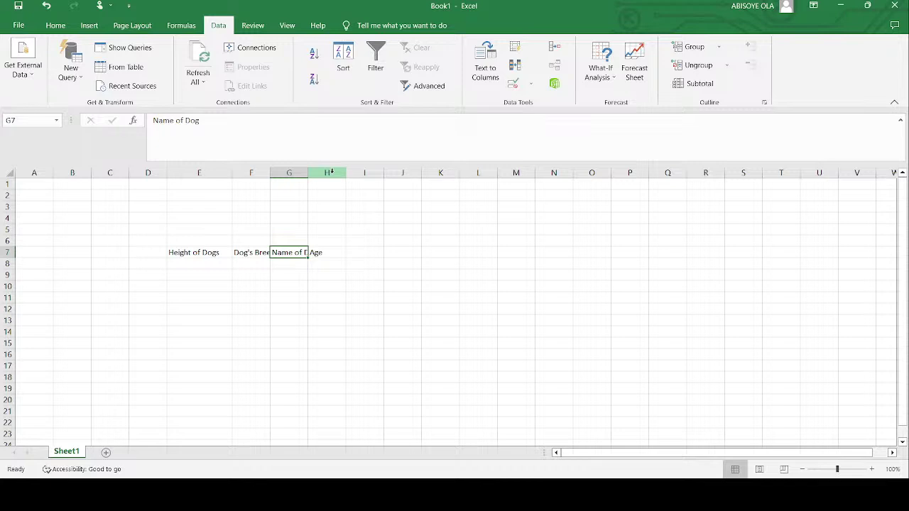
- Enter the heading "Dog's Cost Price" in cell I7 and select the adjacent cell J7
{"action": "left_click", "coordinate": [357, 252]}
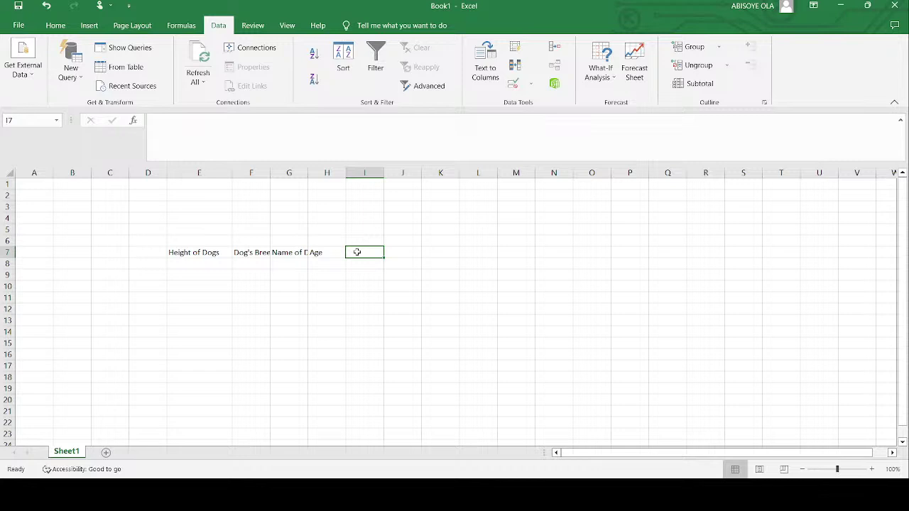
{"action": "type", "text": "D"}
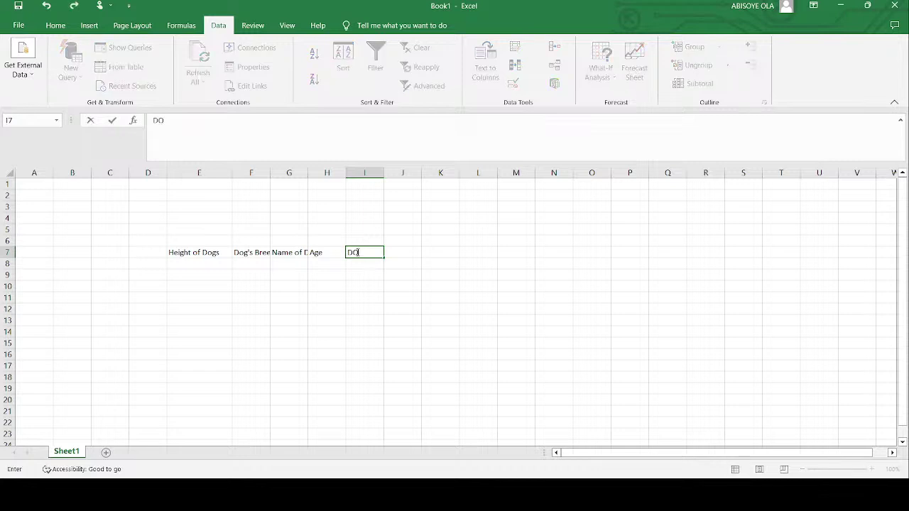
{"action": "type", "text": "o"}
{"action": "type", "text": "g'd"}
{"action": "key", "text": "BackSpace"}
{"action": "type", "text": "s Pr"}
{"action": "type", "text": "ice"}
{"action": "type", "text": " of"}
{"action": "key", "text": "BackSpace"}
{"action": "key", "text": "BackSpace"}
{"action": "key", "text": "BackSpace"}
{"action": "key", "text": "BackSpace"}
{"action": "key", "text": "BackSpace"}
{"action": "key", "text": "BackSpace"}
{"action": "key", "text": "BackSpace"}
{"action": "key", "text": "BackSpace"}
{"action": "key", "text": "BackSpace"}
{"action": "type", "text": "Cost Price"}
{"action": "left_click", "coordinate": [434, 276]}
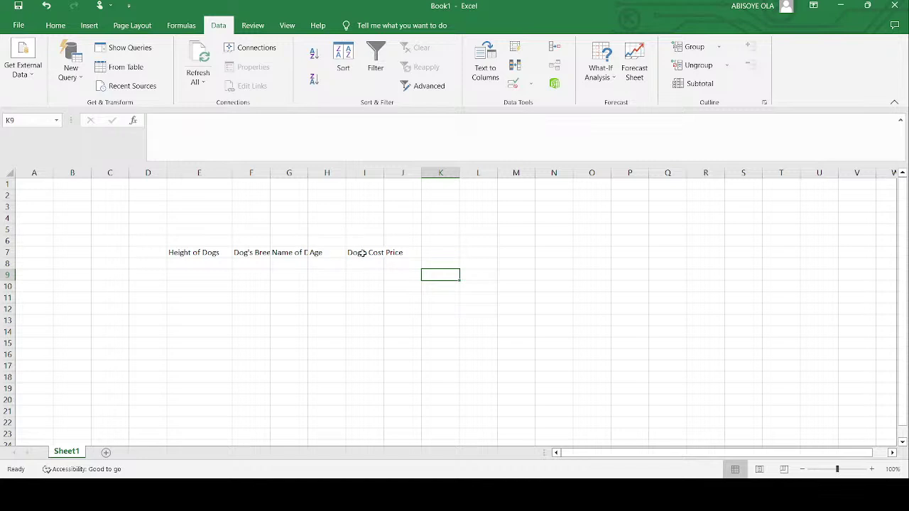
{"action": "left_click", "coordinate": [410, 252]}
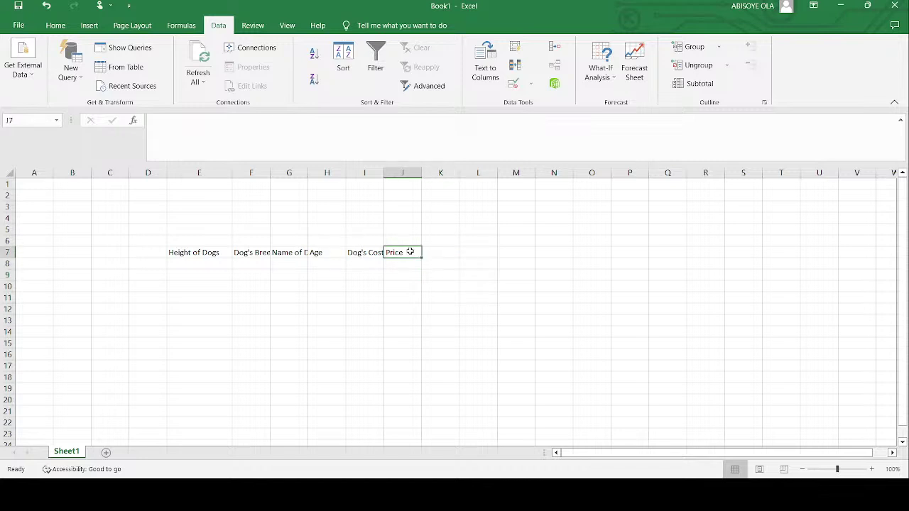
- Enter the heading "Dog's Selling Price" in cell J7
{"action": "type", "text": "D"}
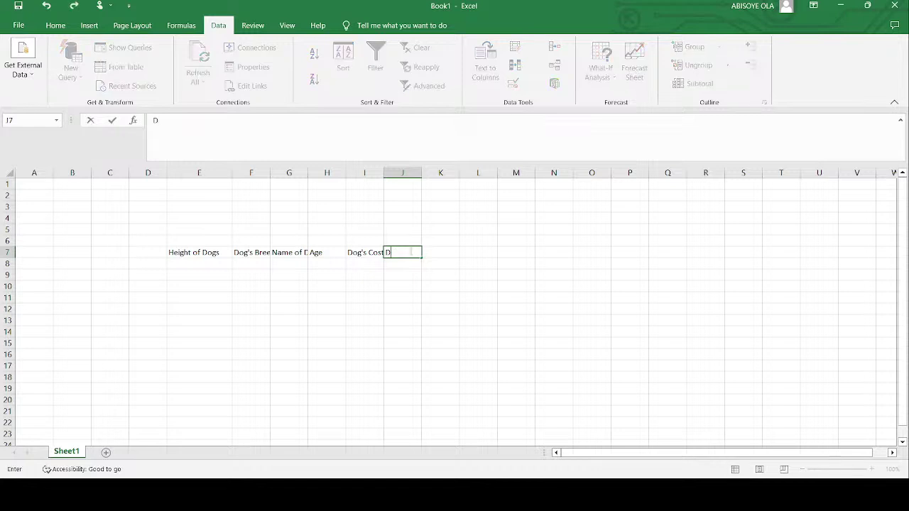
{"action": "type", "text": "og's Selling"}
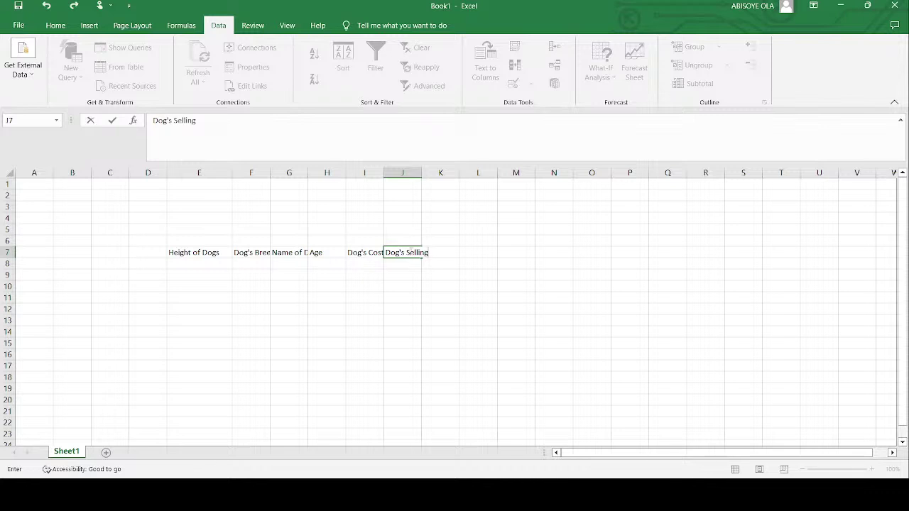
{"action": "type", "text": " Price"}
{"action": "key", "text": "Return"}
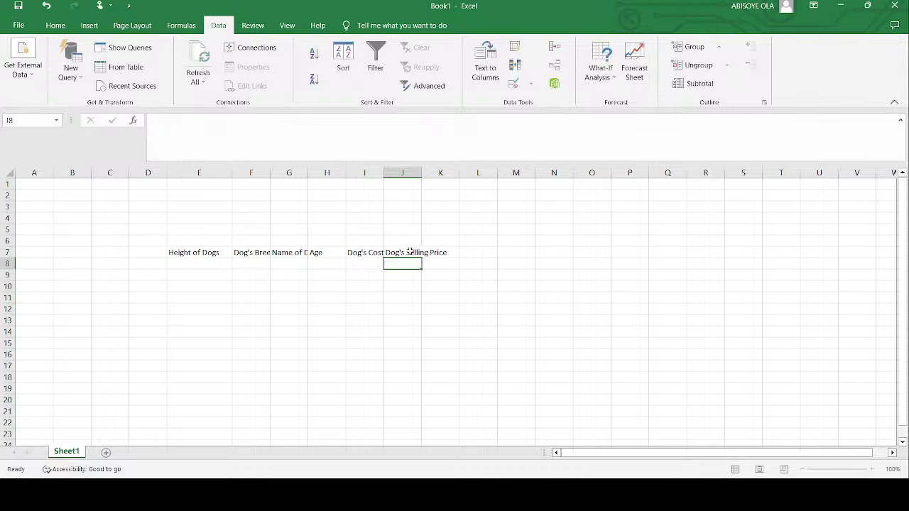
- AutoFit the widths of columns F, G, I and J to their headings and select cell J7
{"action": "left_click", "coordinate": [365, 253]}
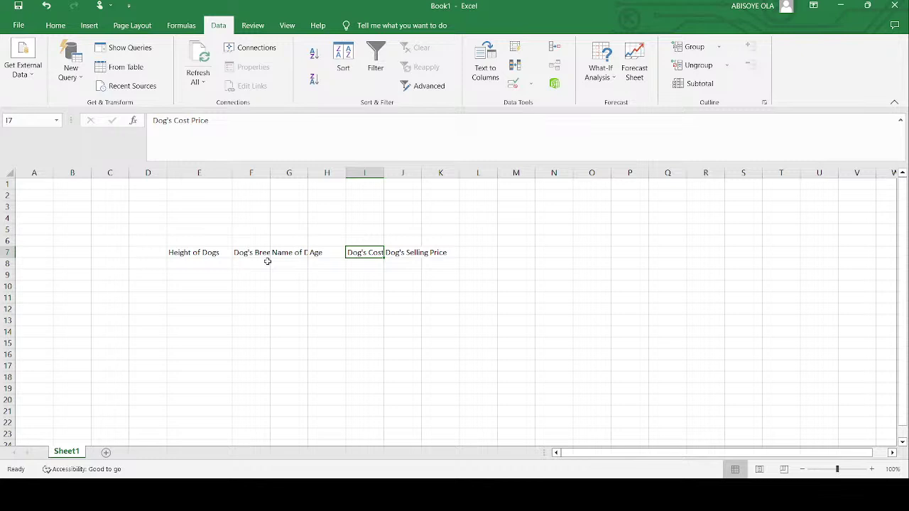
{"action": "double_click", "coordinate": [271, 172]}
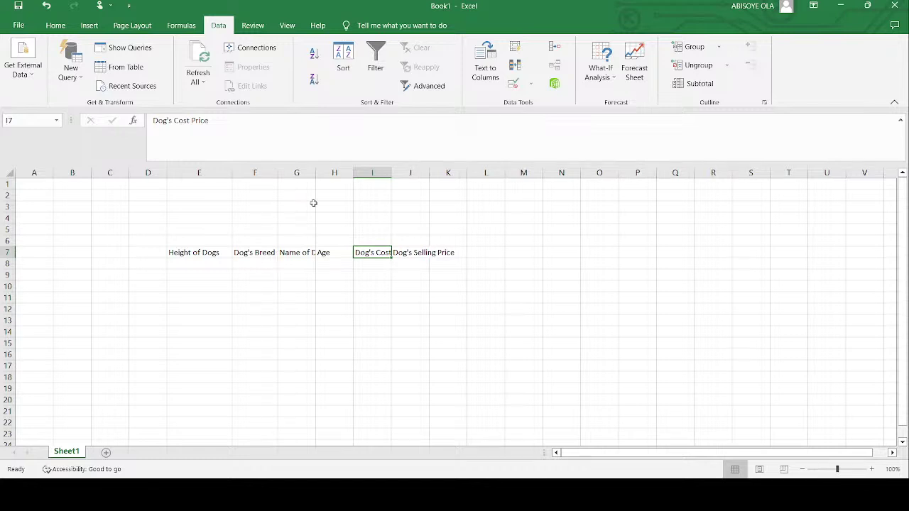
{"action": "double_click", "coordinate": [315, 173]}
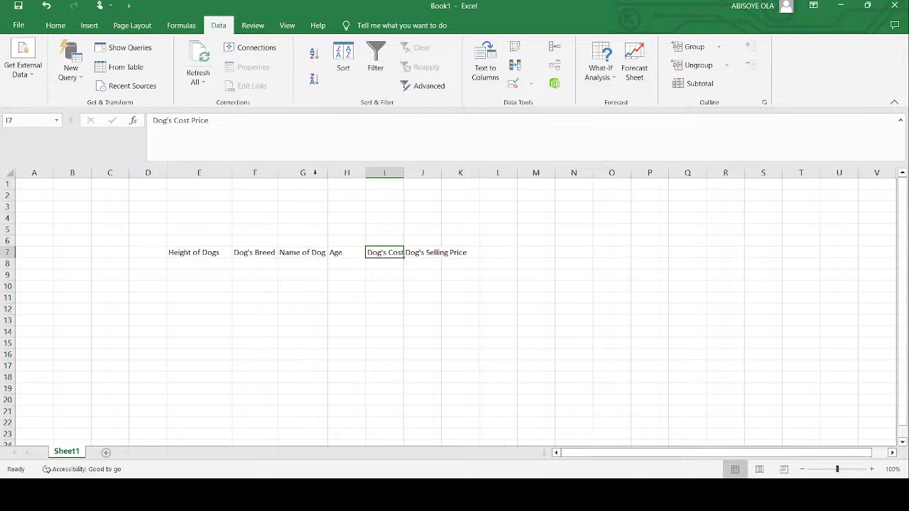
{"action": "left_click_drag", "start_coordinate": [403, 173], "coordinate": [402, 173]}
{"action": "double_click", "coordinate": [403, 173]}
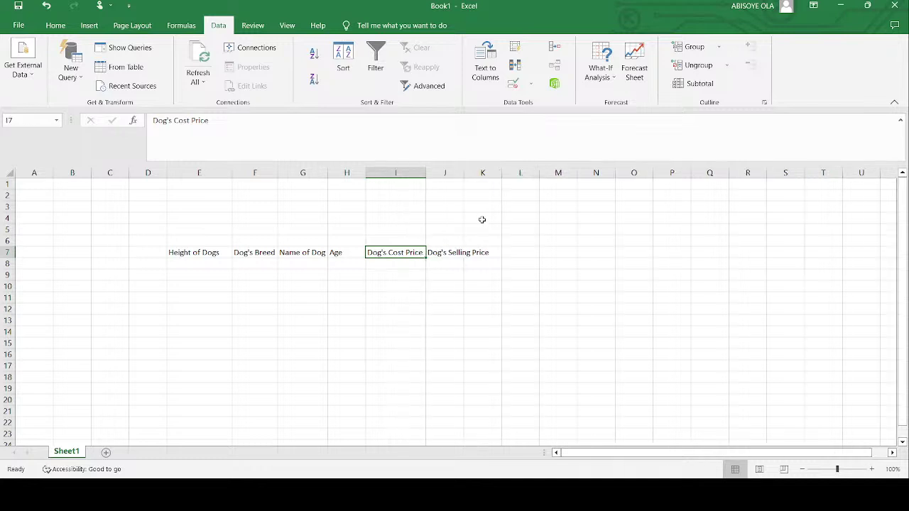
{"action": "double_click", "coordinate": [464, 172]}
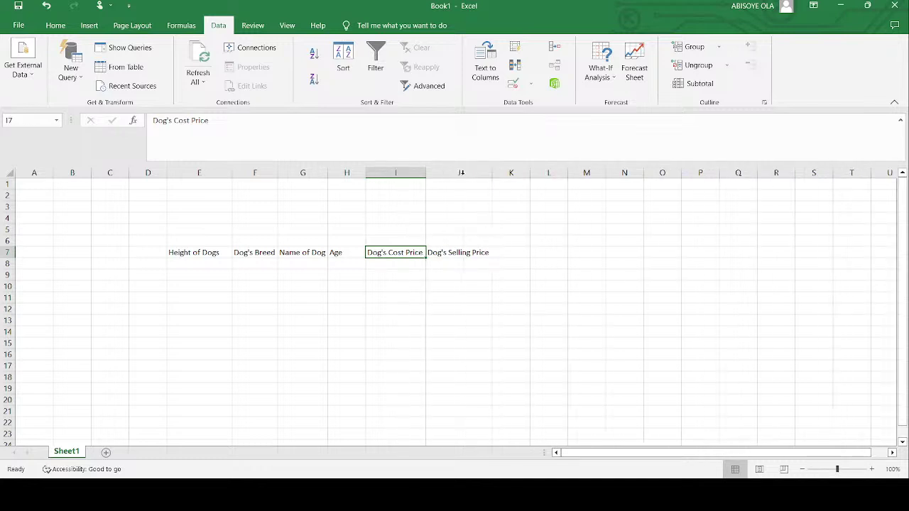
{"action": "left_click", "coordinate": [480, 256]}
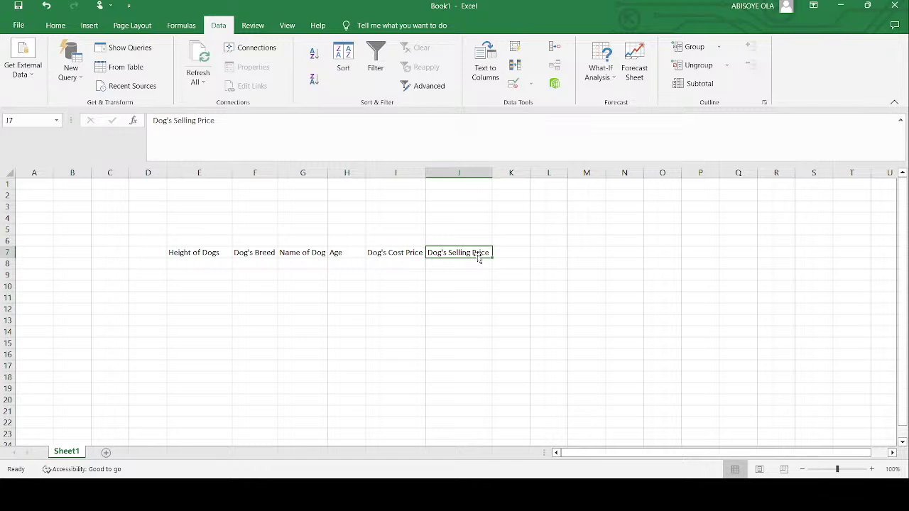
- Enter the heading "Profit" in cell K7
{"action": "left_click", "coordinate": [515, 252]}
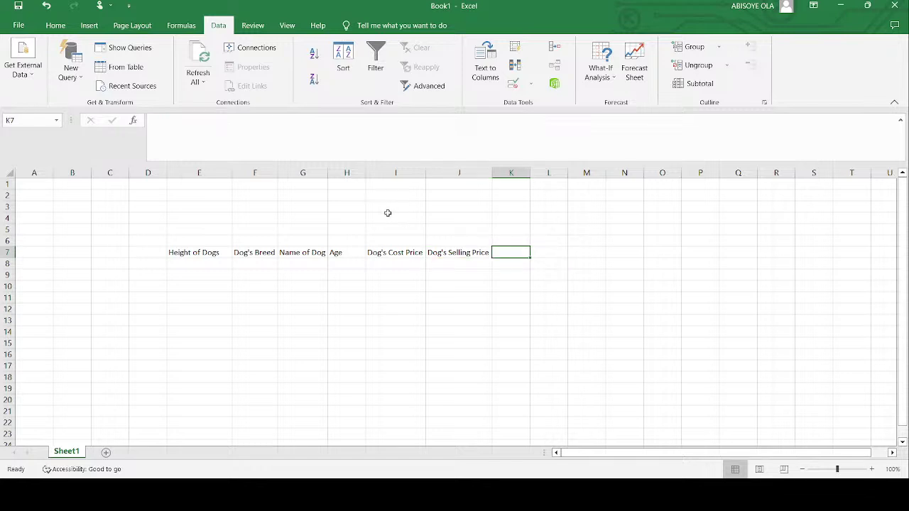
{"action": "left_click", "coordinate": [238, 141]}
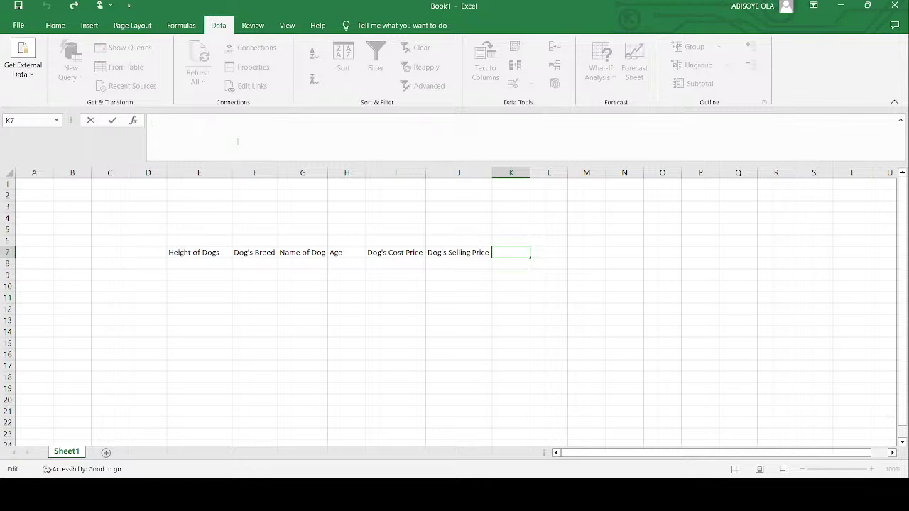
{"action": "type", "text": "Profit"}
{"action": "key", "text": "Return"}
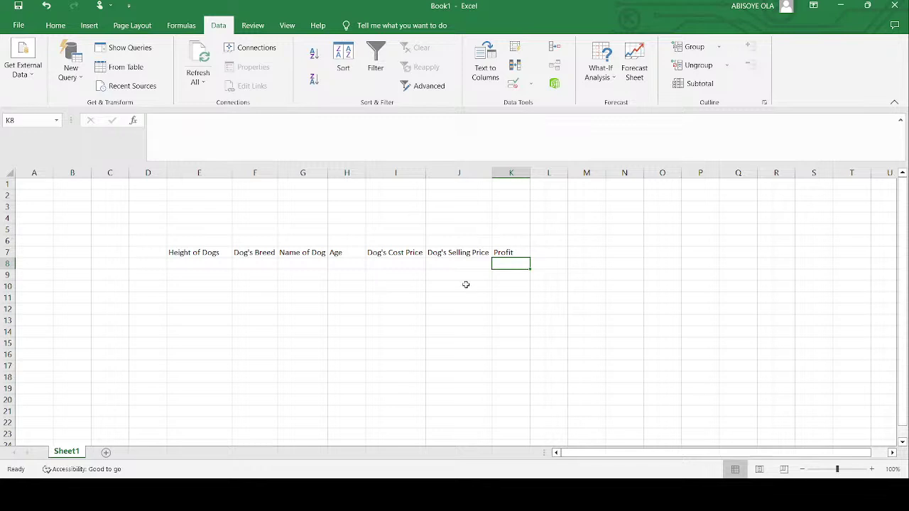
- Select the range B5:S21 around the headings and rename Sheet1 as "Bully Record"
{"action": "left_click_drag", "start_coordinate": [71, 229], "coordinate": [801, 408]}
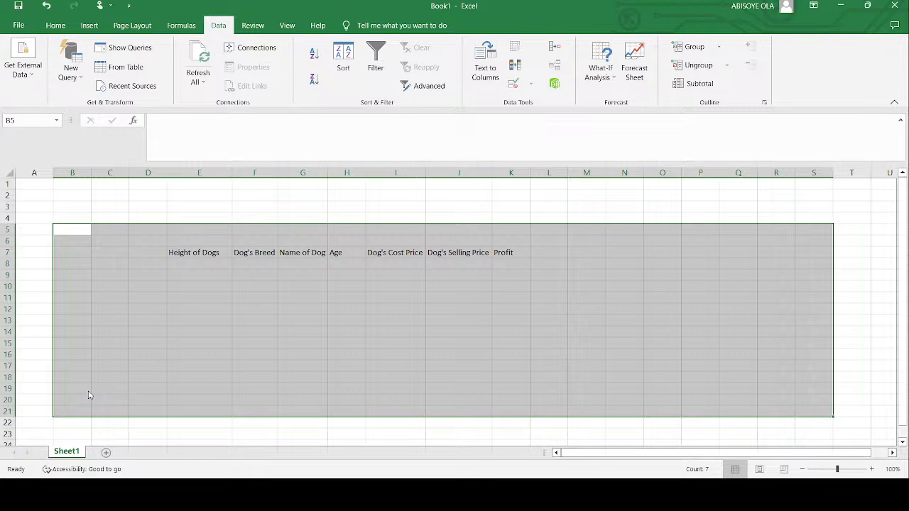
{"action": "left_click_drag", "start_coordinate": [89, 396], "coordinate": [101, 350]}
{"action": "key", "text": "alt+h"}
{"action": "type", "text": "orDog"}
{"action": "key", "text": "BackSpace"}
{"action": "key", "text": "BackSpace"}
{"action": "key", "text": "BackSpace"}
{"action": "type", "text": "Bully Recor"}
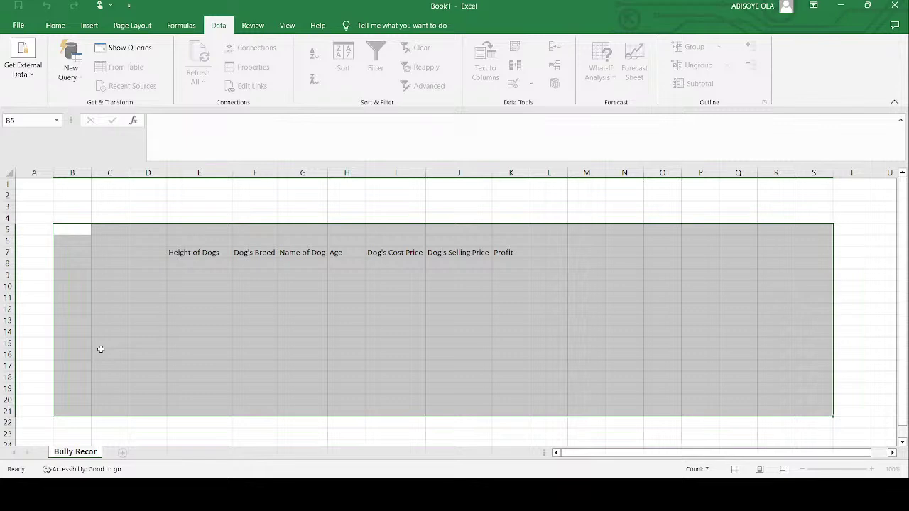
{"action": "type", "text": "d"}
{"action": "key", "text": "Return"}
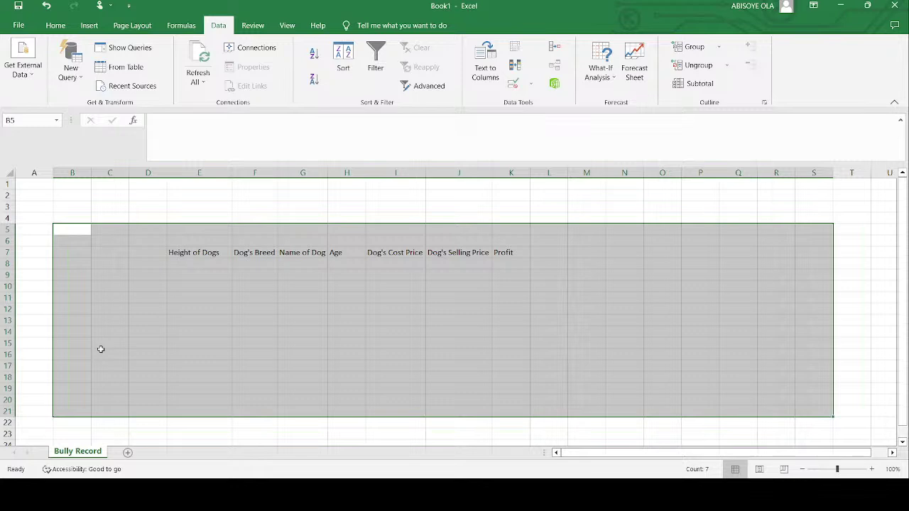
- Add two new worksheets and rename Sheet2 as "Bully Shop Worker"
{"action": "left_click", "coordinate": [129, 453]}
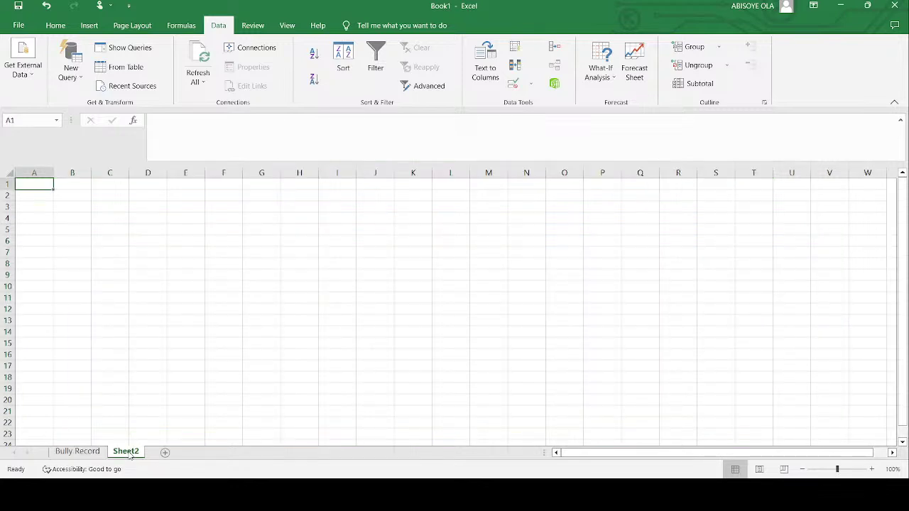
{"action": "left_click", "coordinate": [165, 452]}
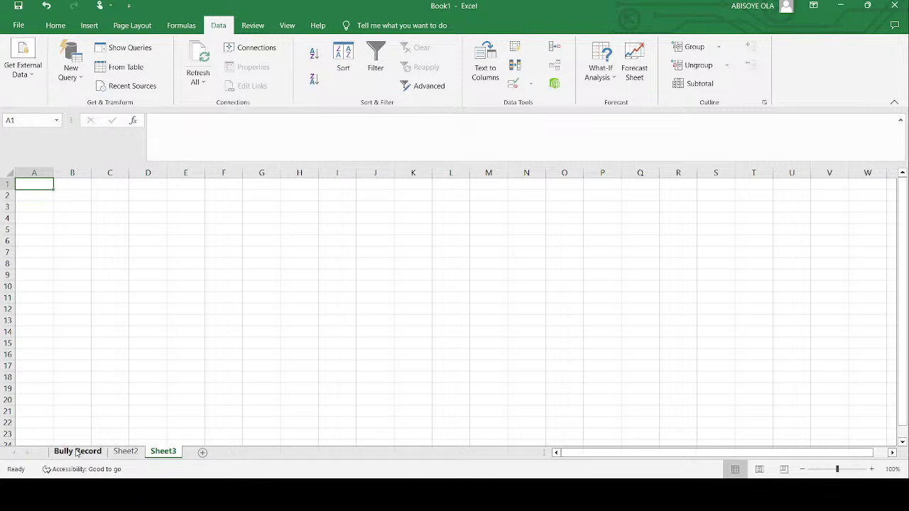
{"action": "left_click", "coordinate": [125, 455]}
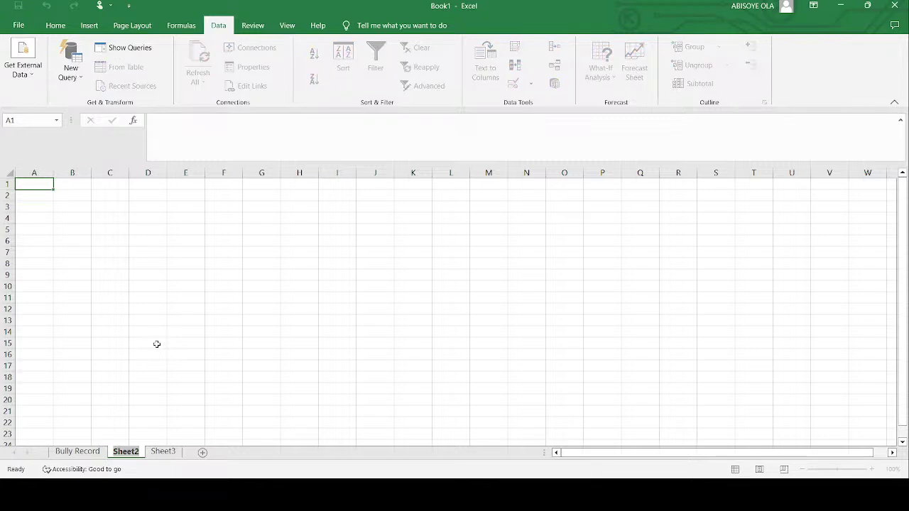
{"action": "type", "text": "Bully Shop Wor"}
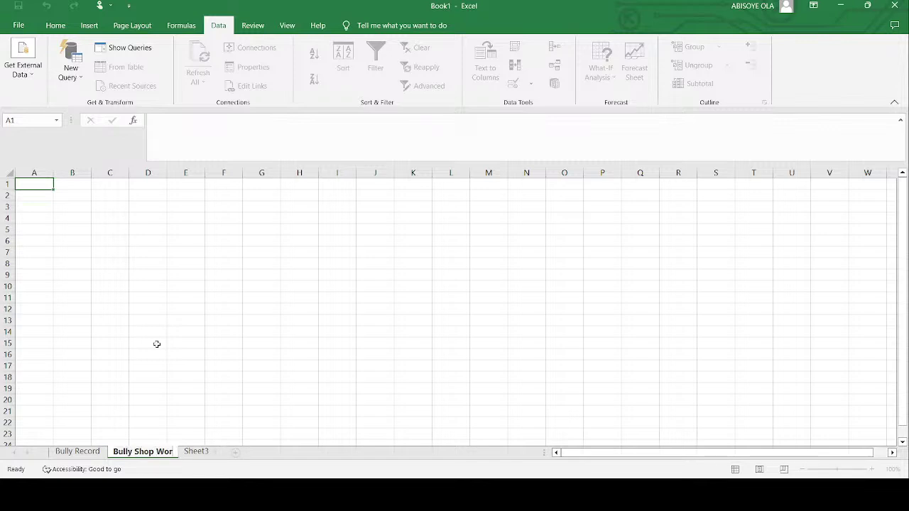
{"action": "type", "text": "ker"}
- Rename Sheet3 as "Bull Sales Record"
{"action": "left_click", "coordinate": [206, 451]}
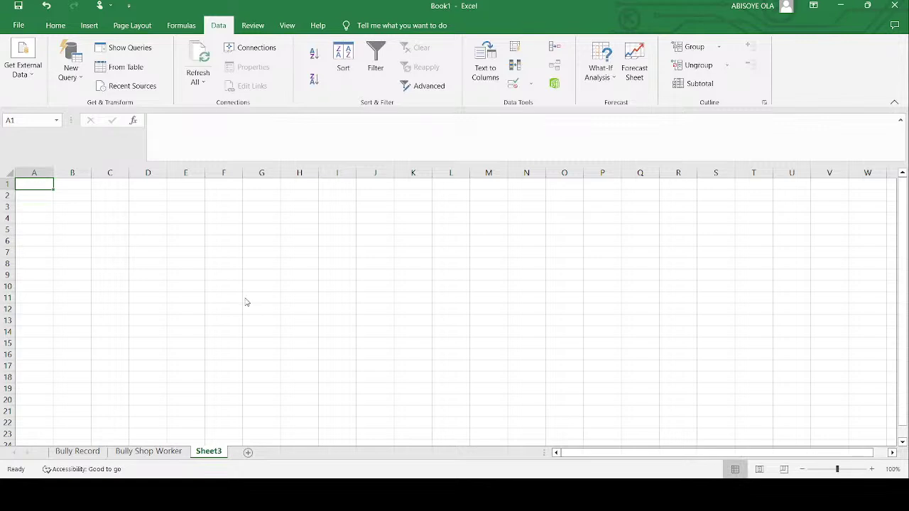
{"action": "key", "text": "alt+h"}
{"action": "key", "text": "o"}
{"action": "key", "text": "r"}
{"action": "type", "text": "Bull Sales R"}
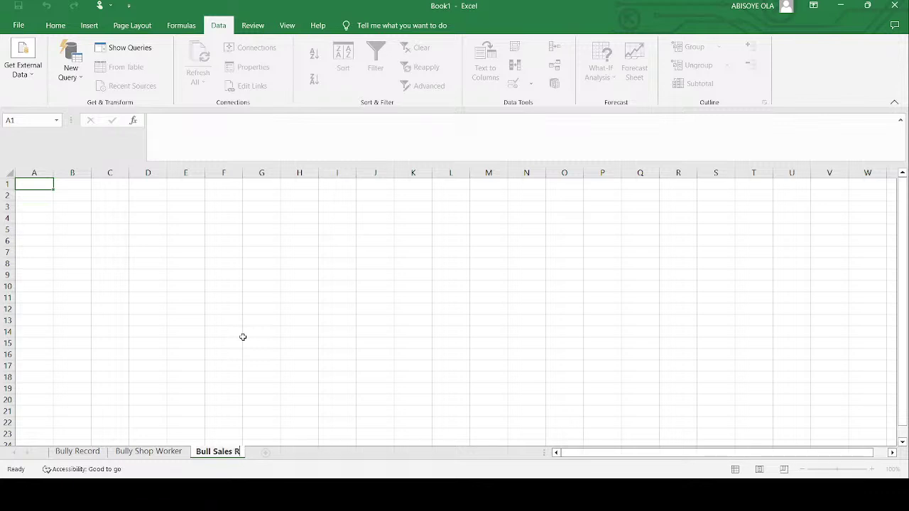
{"action": "type", "text": "ecord"}
{"action": "key", "text": "Return"}
- View the Bully Record, Bully Shop Worker and Bull Sales Record sheets in turn, ending on Bull Sales Record
{"action": "left_click", "coordinate": [149, 452]}
{"action": "left_click", "coordinate": [77, 452]}
{"action": "left_click", "coordinate": [134, 451]}
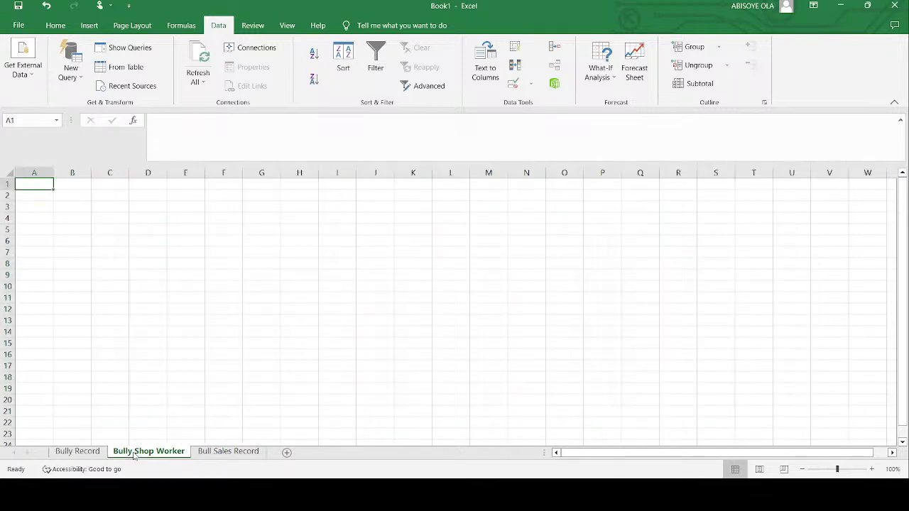
{"action": "key", "text": "ctrl+Page_Down"}
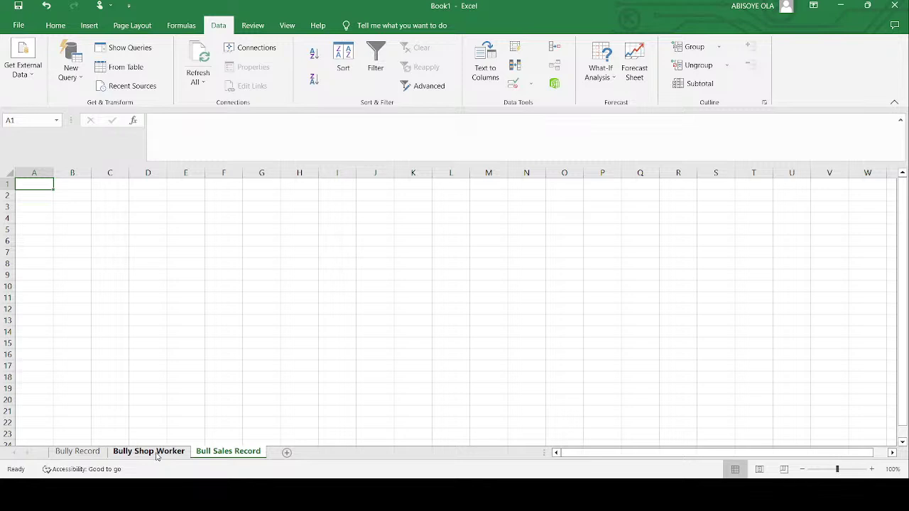
{"action": "left_click", "coordinate": [156, 454]}
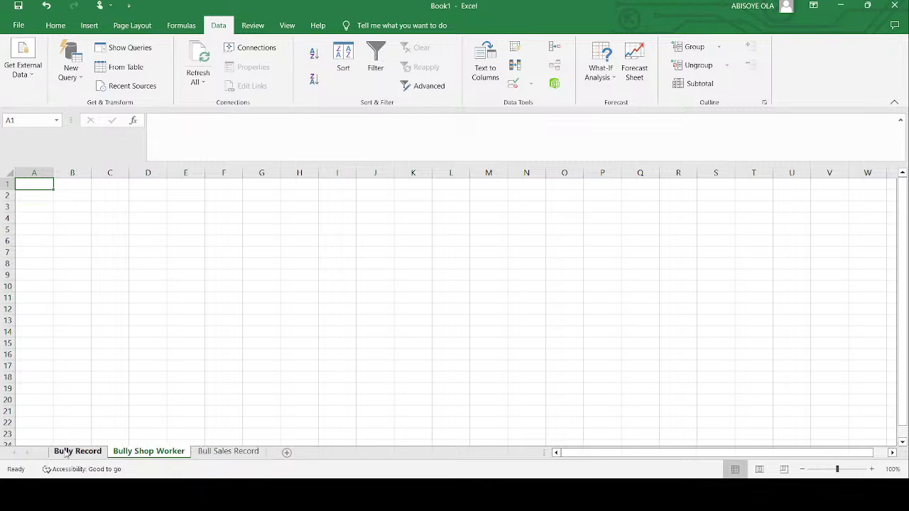
{"action": "left_click", "coordinate": [67, 453]}
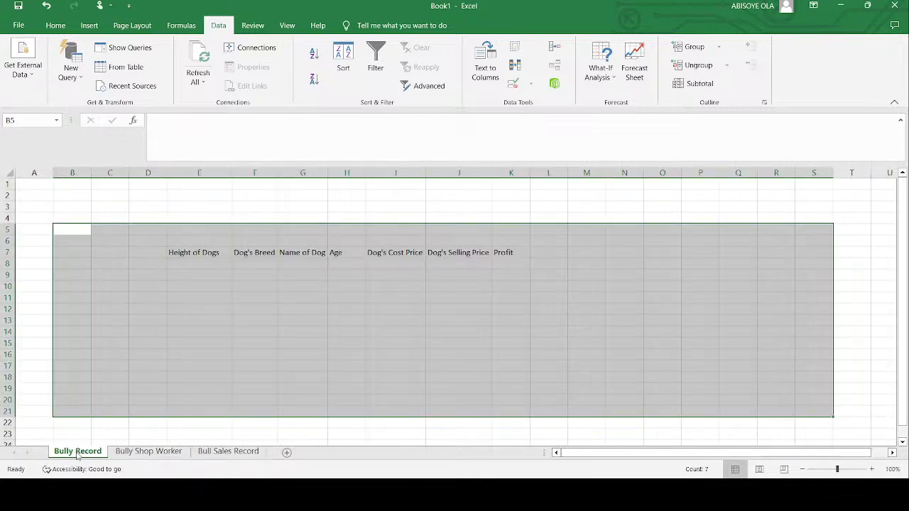
{"action": "left_click", "coordinate": [149, 452]}
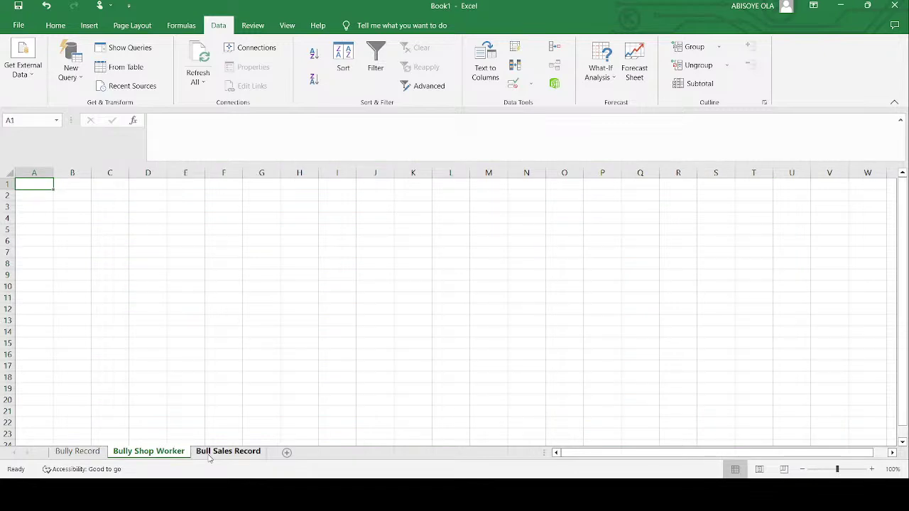
{"action": "left_click", "coordinate": [210, 455]}
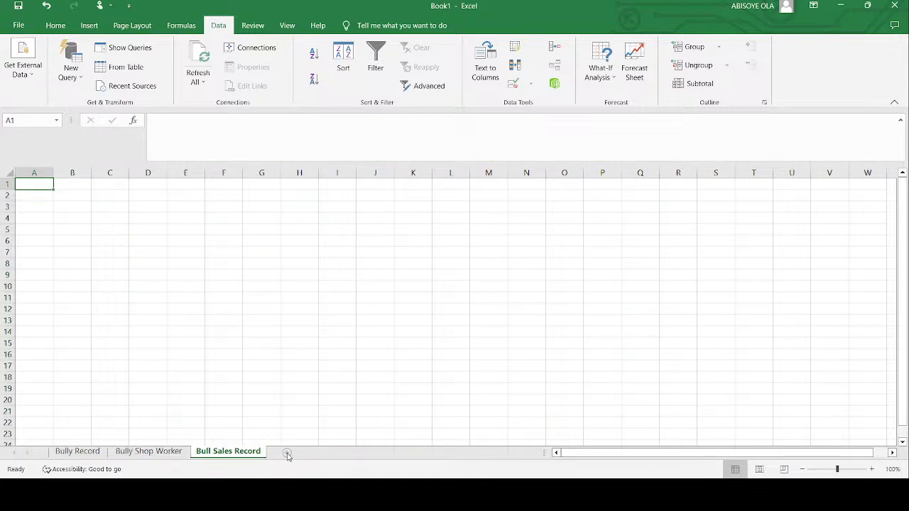
- Add a fourth worksheet and rename it as "Bully Annual Audit"
{"action": "left_click", "coordinate": [287, 453]}
{"action": "double_click", "coordinate": [285, 452]}
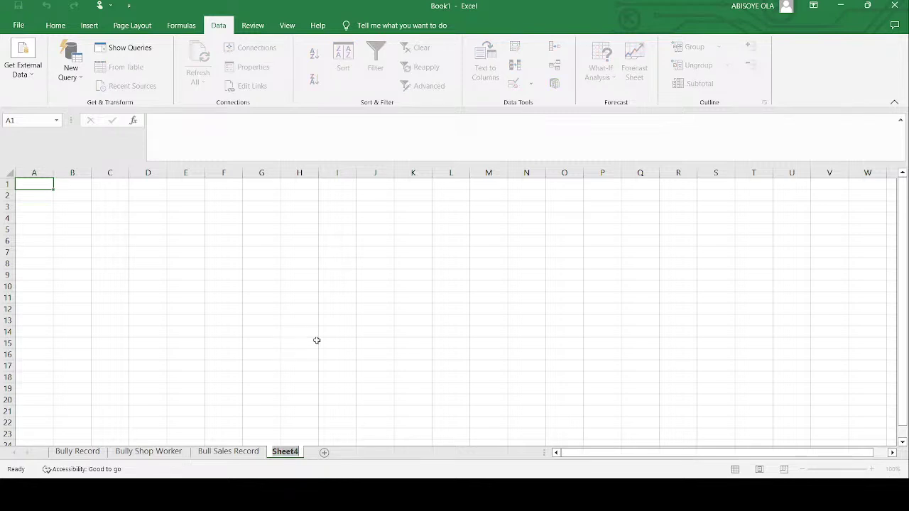
{"action": "type", "text": "Bully Annual Au"}
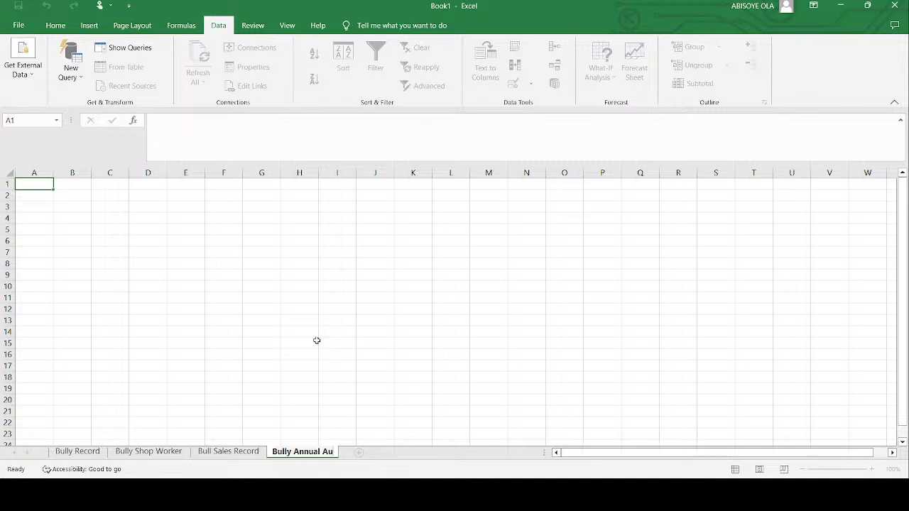
{"action": "type", "text": "dit"}
{"action": "key", "text": "Return"}
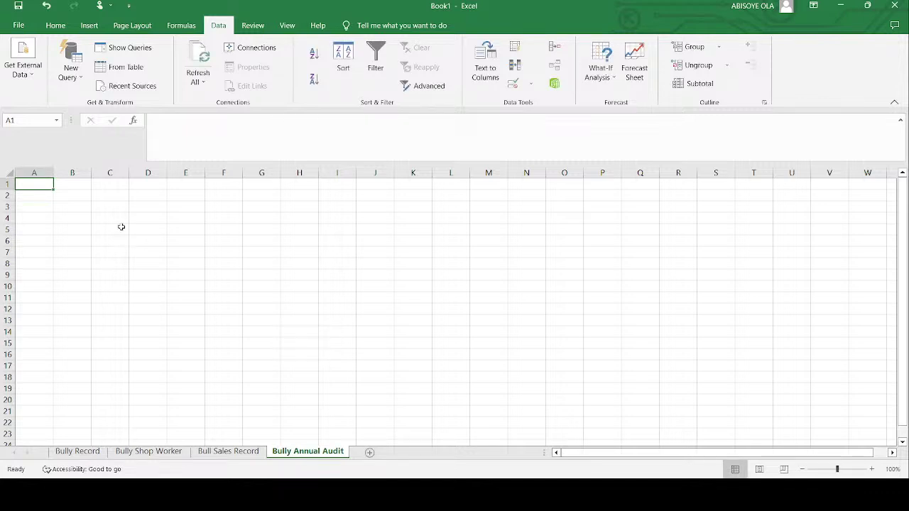
- Select cell D9 and go to cell D19 by entering its cell reference
{"action": "left_click", "coordinate": [154, 274]}
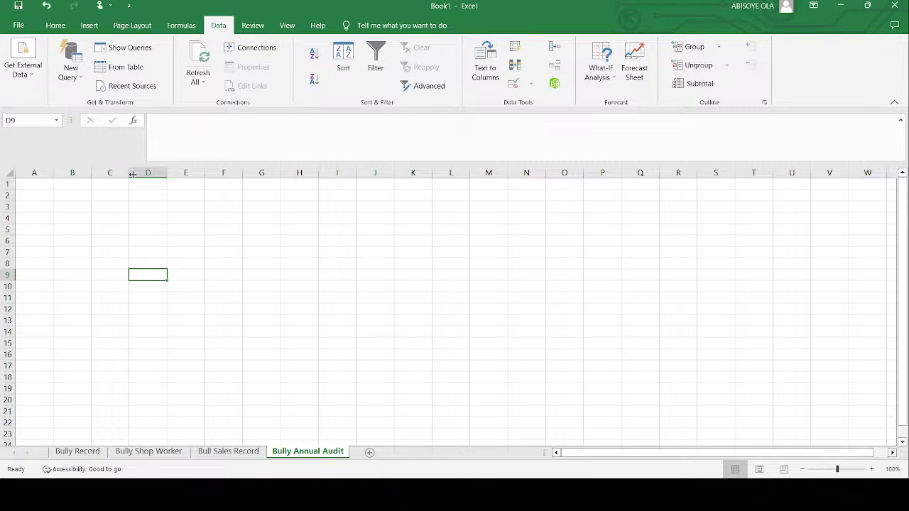
{"action": "left_click", "coordinate": [29, 121]}
{"action": "left_click", "coordinate": [28, 121]}
{"action": "key", "text": "BackSpace"}
{"action": "type", "text": "19"}
{"action": "key", "text": "Return"}
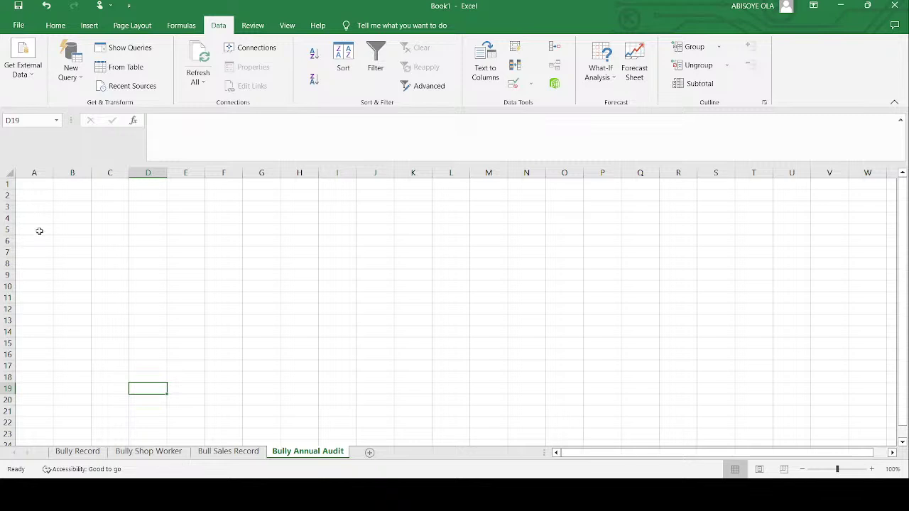
- Select cell A1 and jump to the last column of row 1 to view the sheet's edge
{"action": "left_click", "coordinate": [29, 187]}
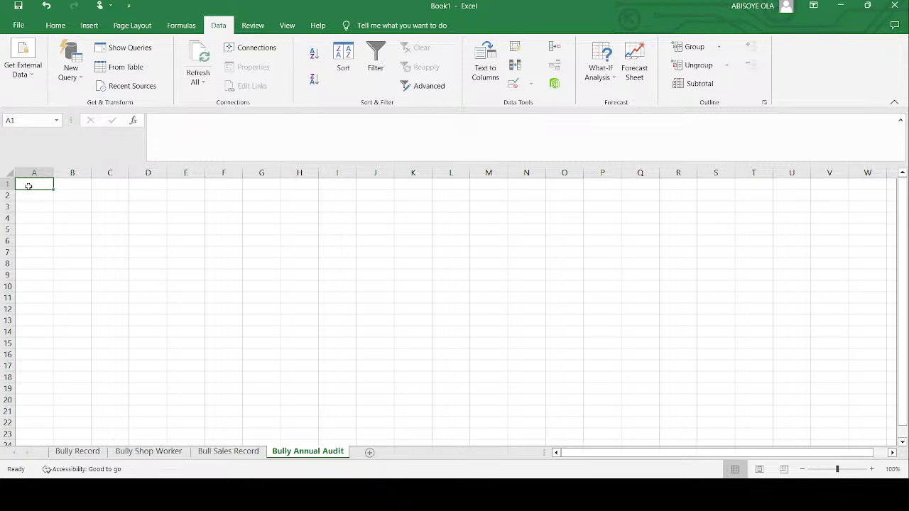
{"action": "key", "text": "ctrl+Right"}
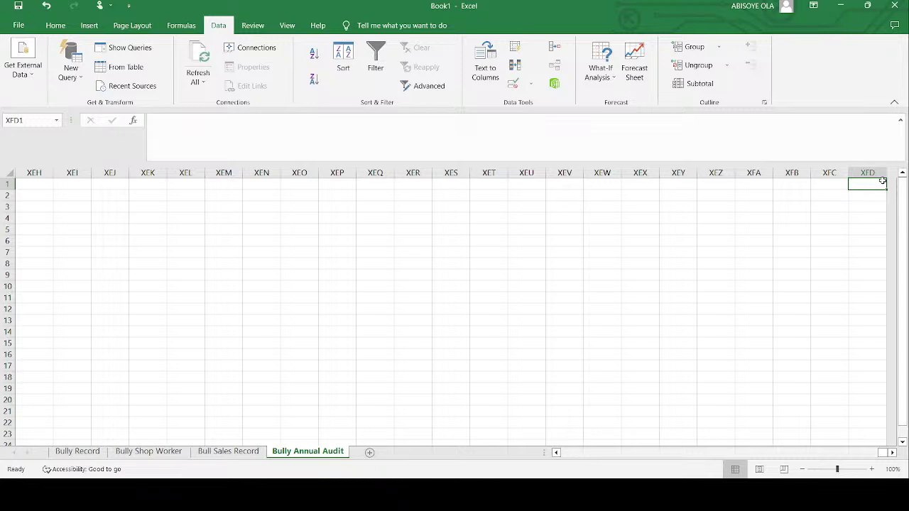
{"action": "scroll", "coordinate": [875, 186], "scroll_direction": "right", "scroll_amount": 1}
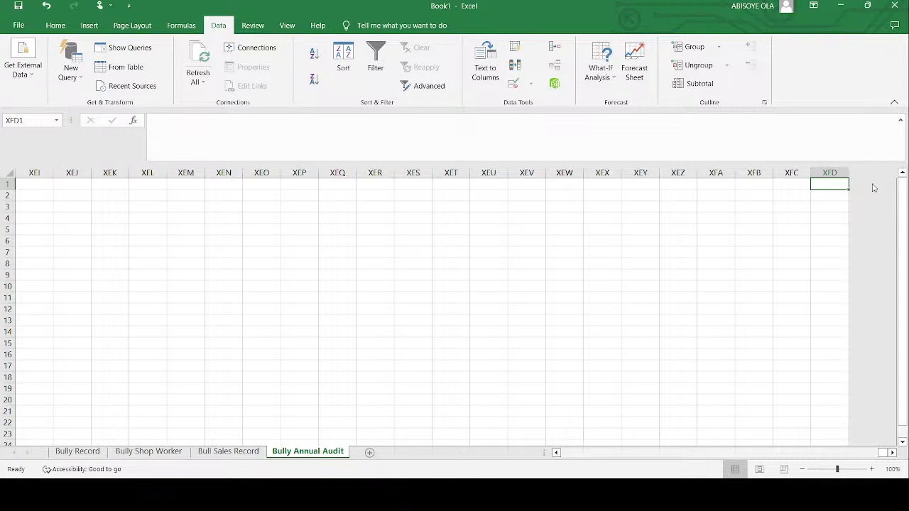
- Jump to the last row of the sheet's last column and return to the first row
{"action": "key", "text": "ctrl+Down"}
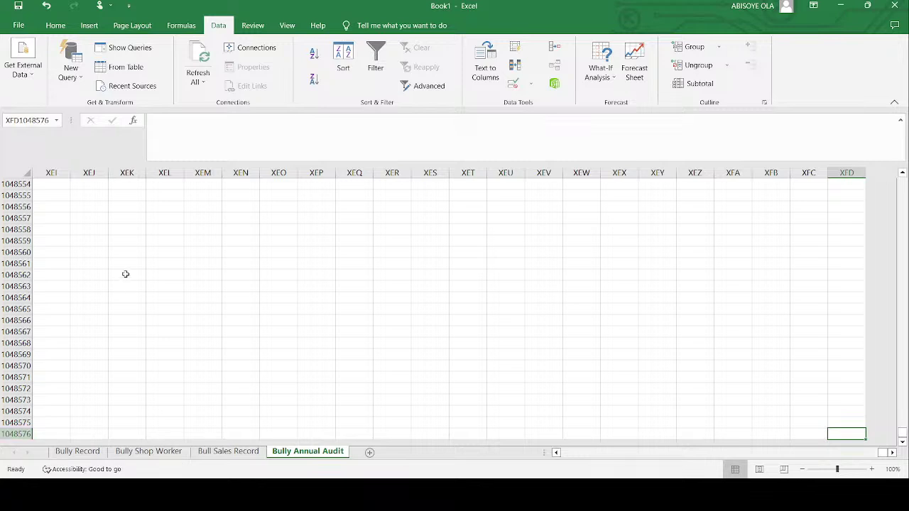
{"action": "key", "text": "ctrl+Home"}
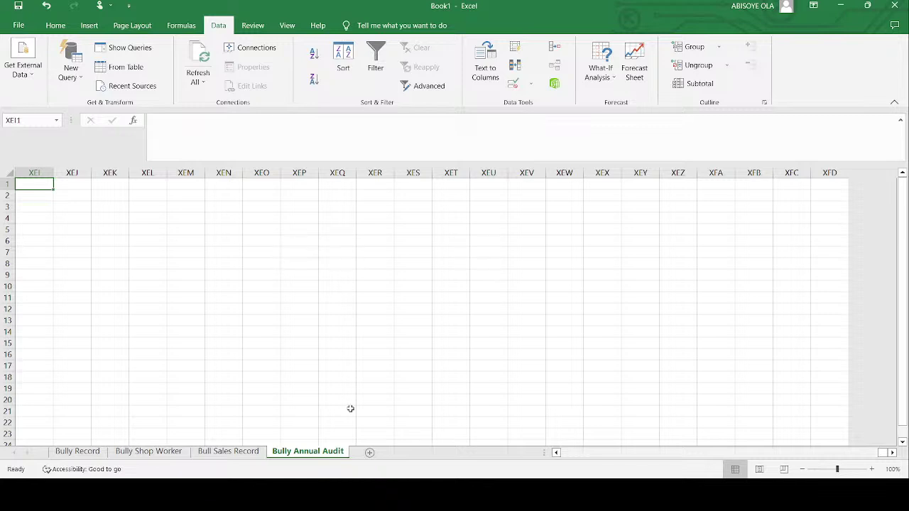
- Rename the first worksheet as "Student Examination Record"
{"action": "left_click", "coordinate": [77, 452]}
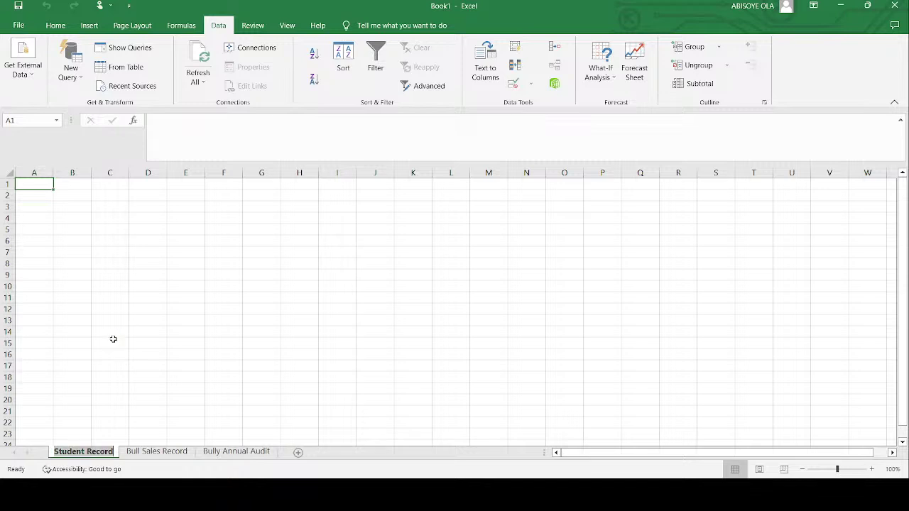
{"action": "type", "text": "Examination"}
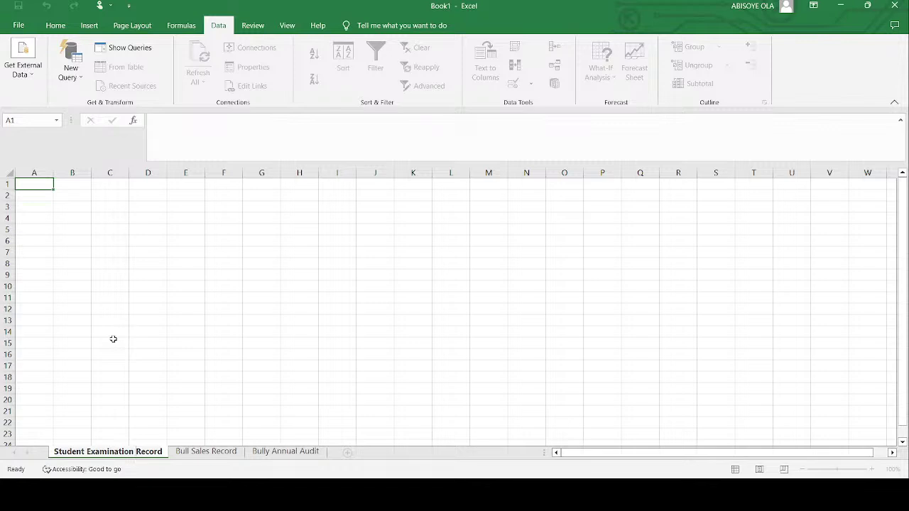
{"action": "key", "text": "Return"}
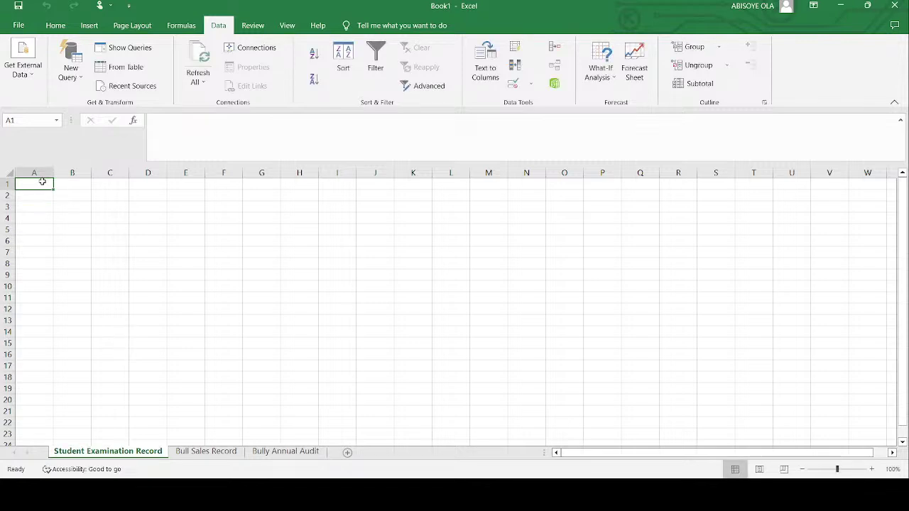
- Enter the headings SN, Names, Maths, English and Physics in cells A1 to E1
{"action": "type", "text": "SN"}
{"action": "key", "text": "Tab"}
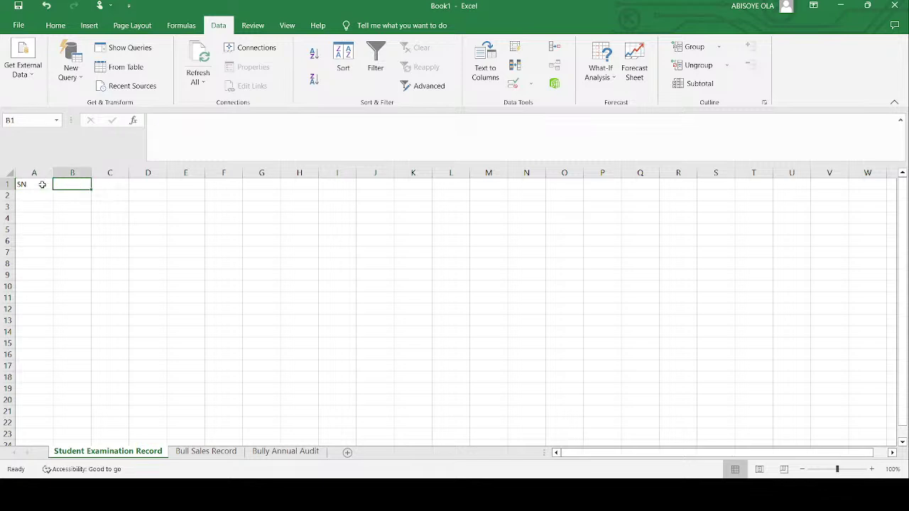
{"action": "type", "text": "Na"}
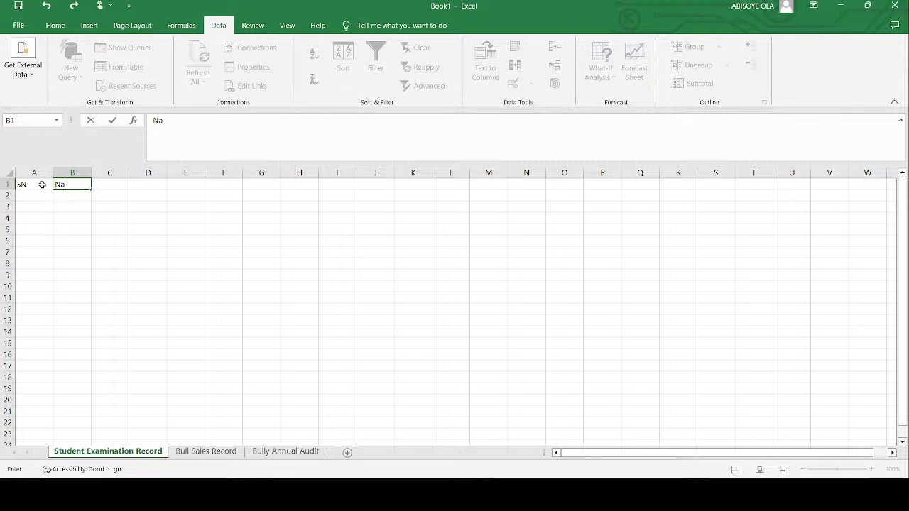
{"action": "type", "text": "mes"}
{"action": "key", "text": "Tab"}
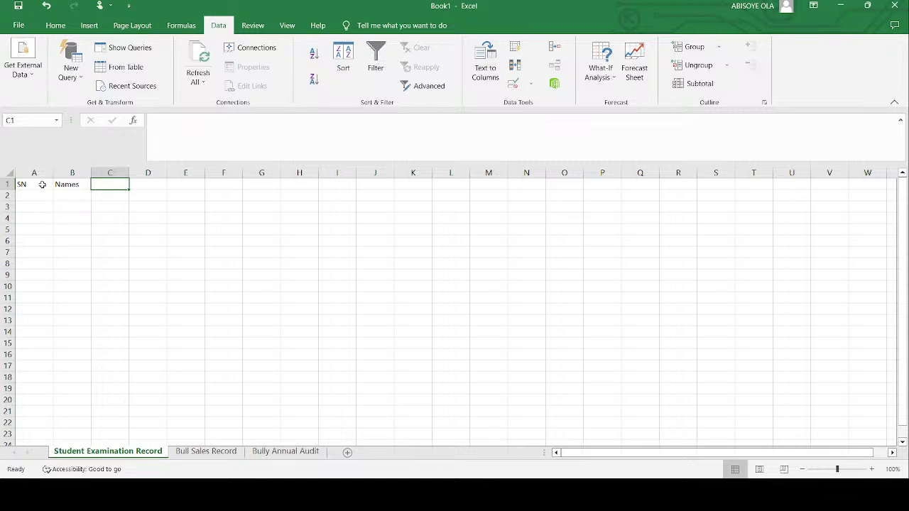
{"action": "type", "text": "Maths"}
{"action": "key", "text": "Tab"}
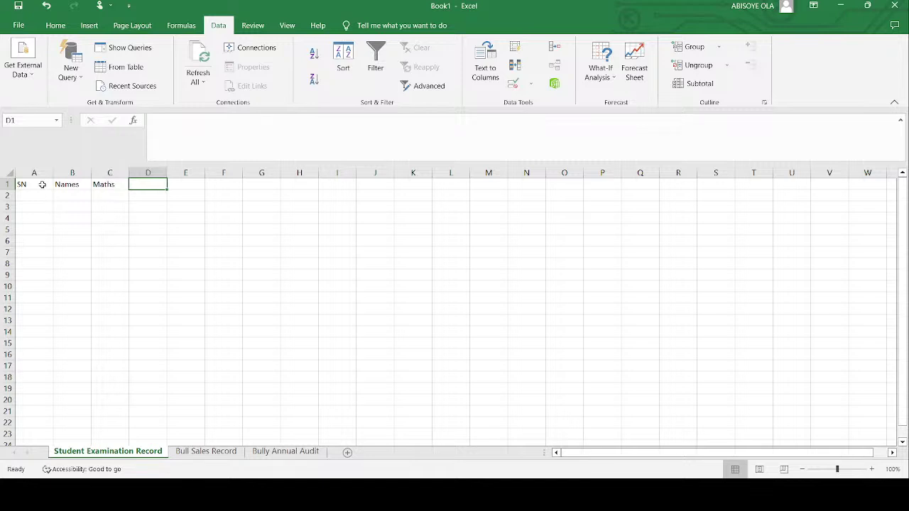
{"action": "type", "text": "English"}
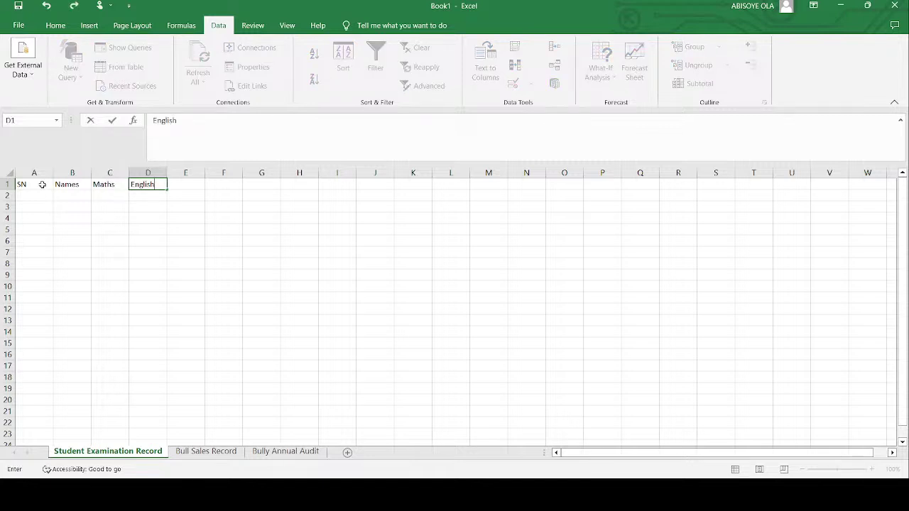
{"action": "key", "text": "Tab"}
{"action": "type", "text": "Phys"}
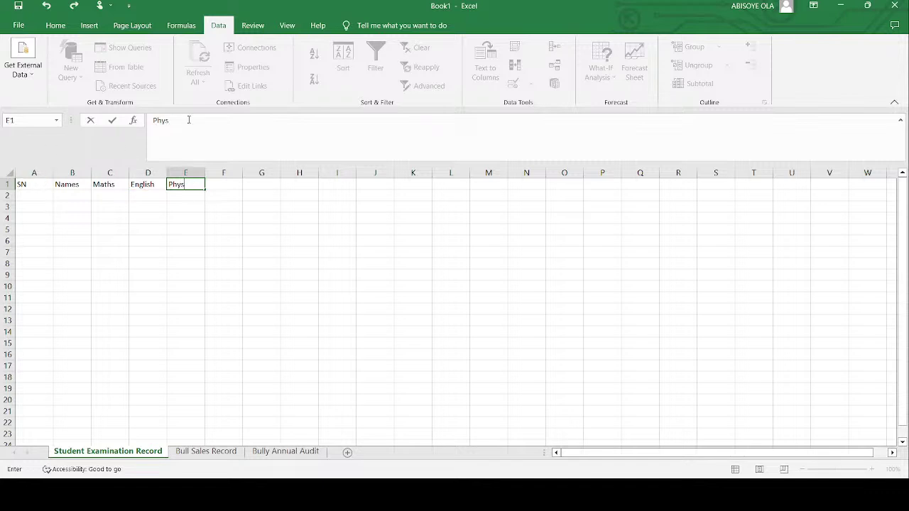
{"action": "type", "text": "ice"}
{"action": "key", "text": "Return"}
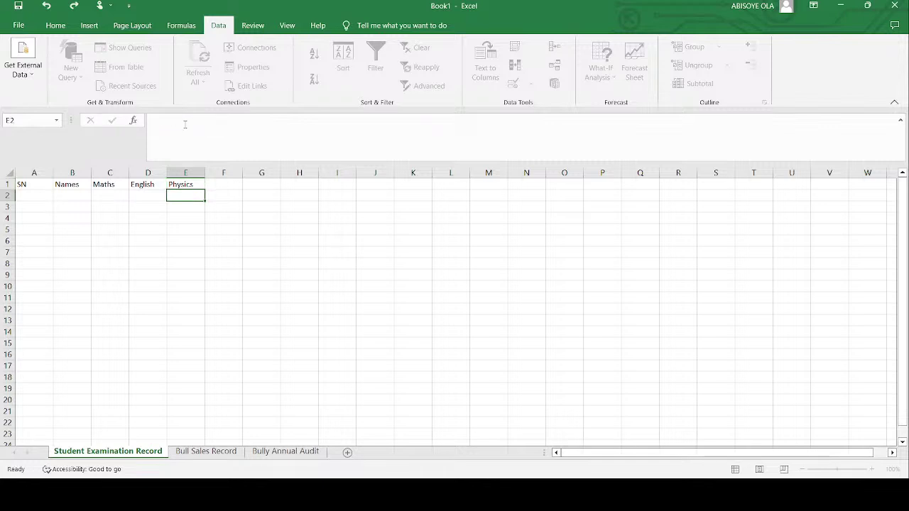
- Add the headings Total in cell F1 and Average in cell G1
{"action": "left_click", "coordinate": [215, 186]}
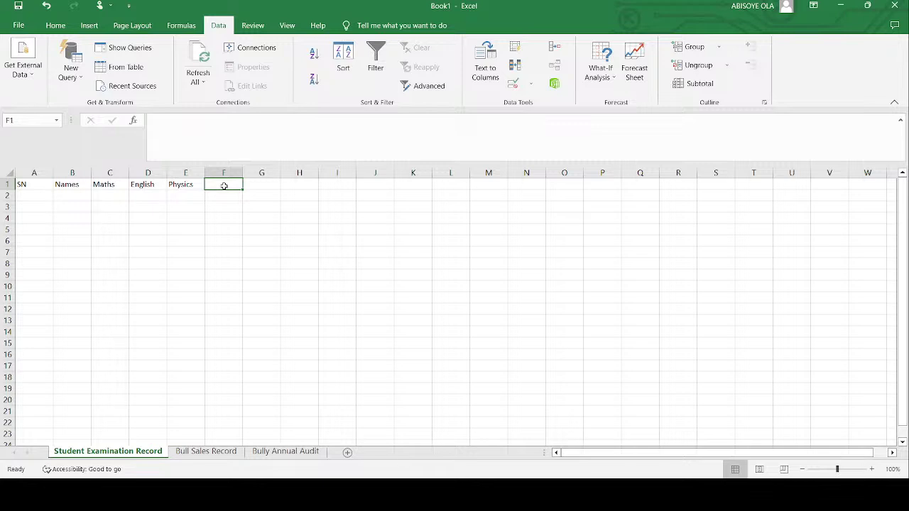
{"action": "type", "text": "Total"}
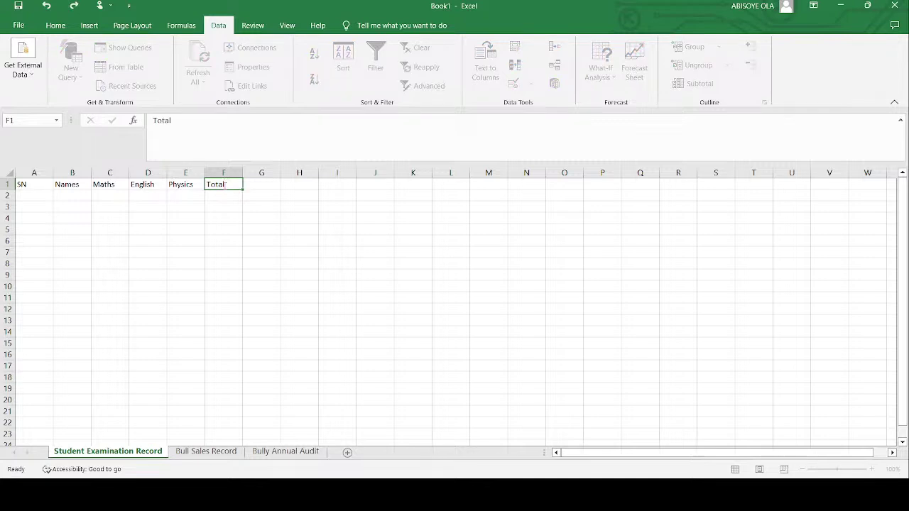
{"action": "key", "text": "Tab"}
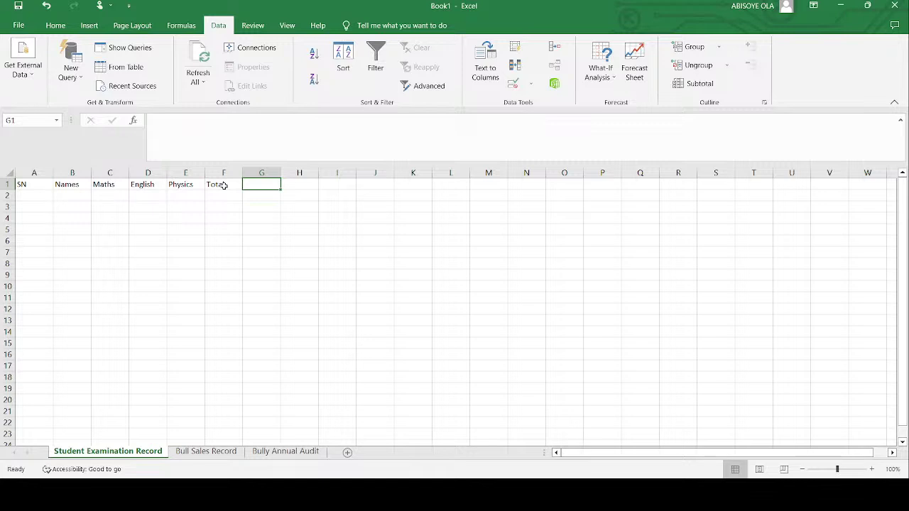
{"action": "type", "text": "A"}
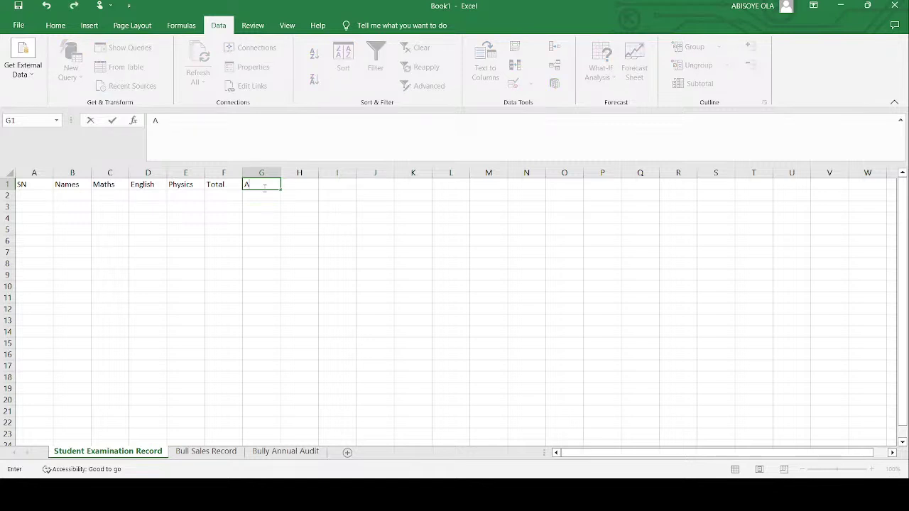
{"action": "type", "text": "verage"}
{"action": "key", "text": "Return"}
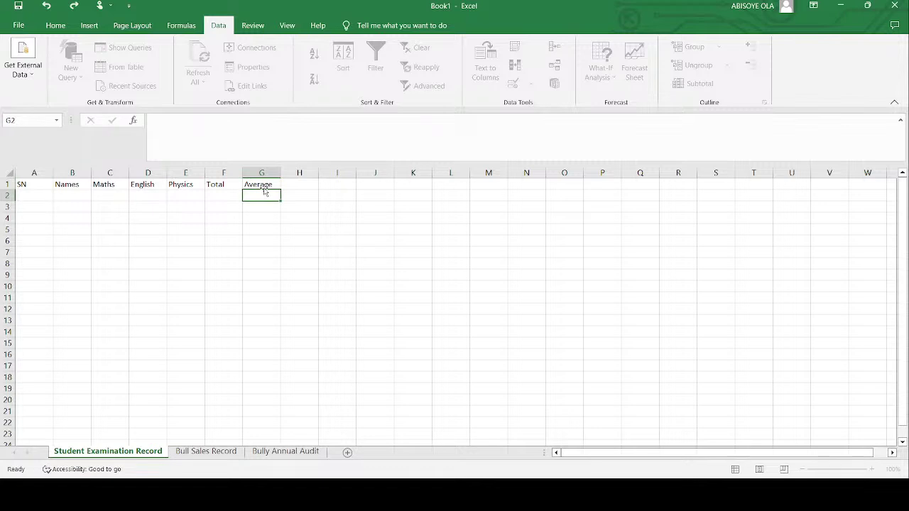
- Enter the first four students' names in cells B2 to B5 under the Names heading
{"action": "left_click", "coordinate": [82, 196]}
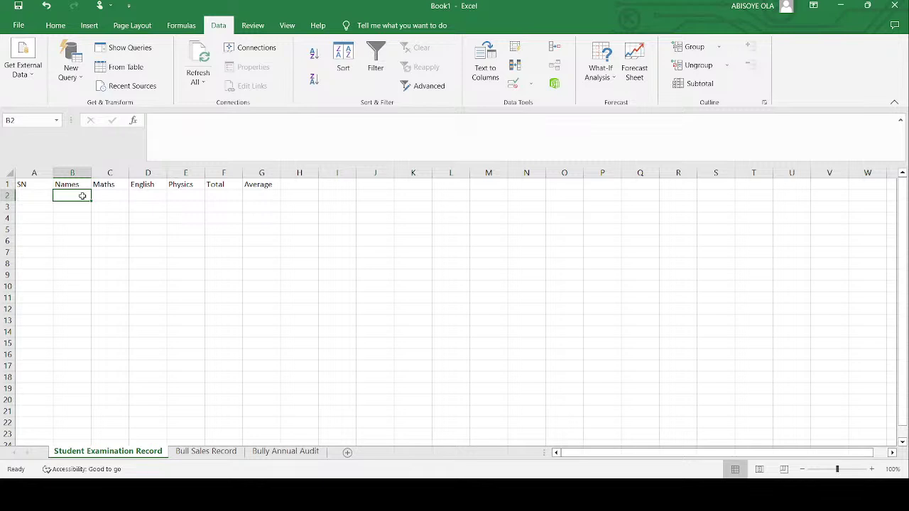
{"action": "type", "text": "Adesola"}
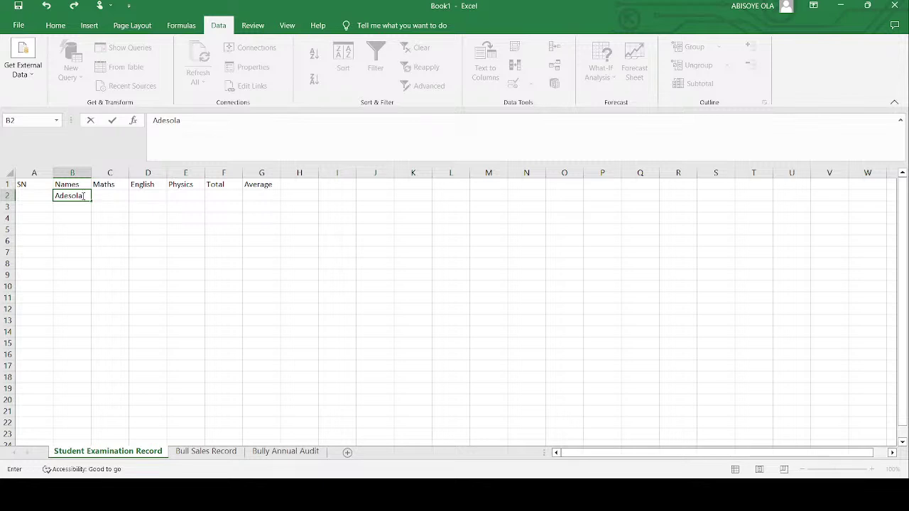
{"action": "key", "text": "Return"}
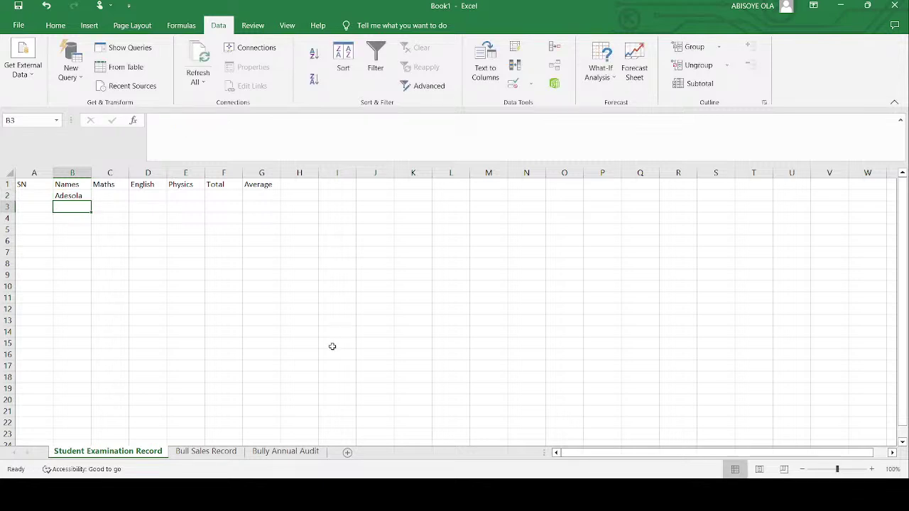
{"action": "type", "text": "Agbolu"}
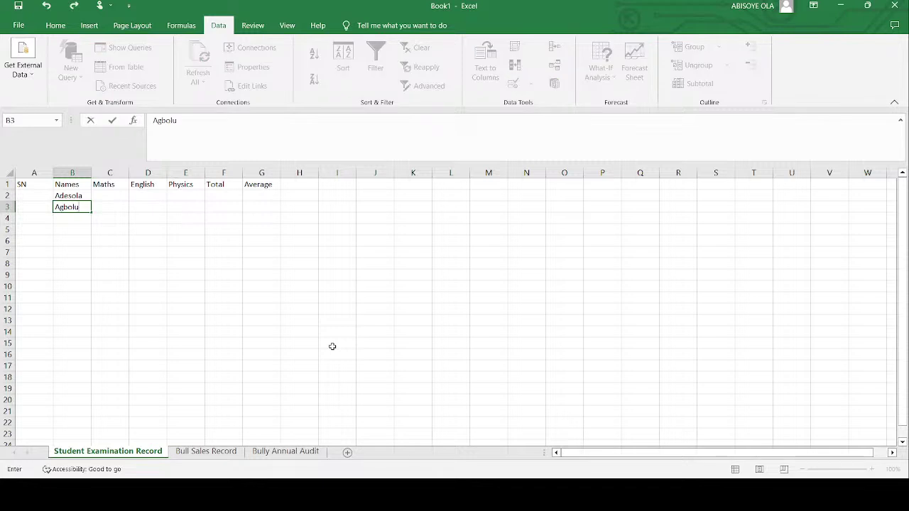
{"action": "type", "text": "aje"}
{"action": "key", "text": "Return"}
{"action": "type", "text": "G"}
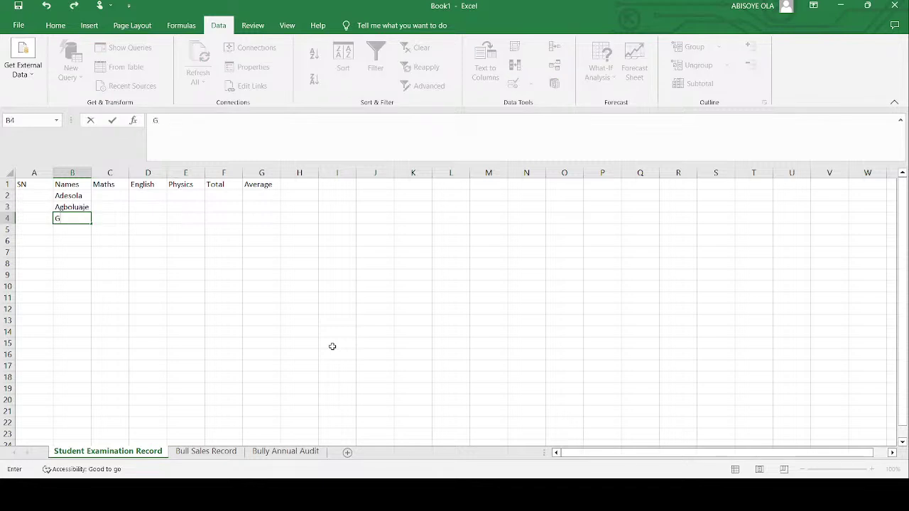
{"action": "type", "text": "ift"}
{"action": "key", "text": "Return"}
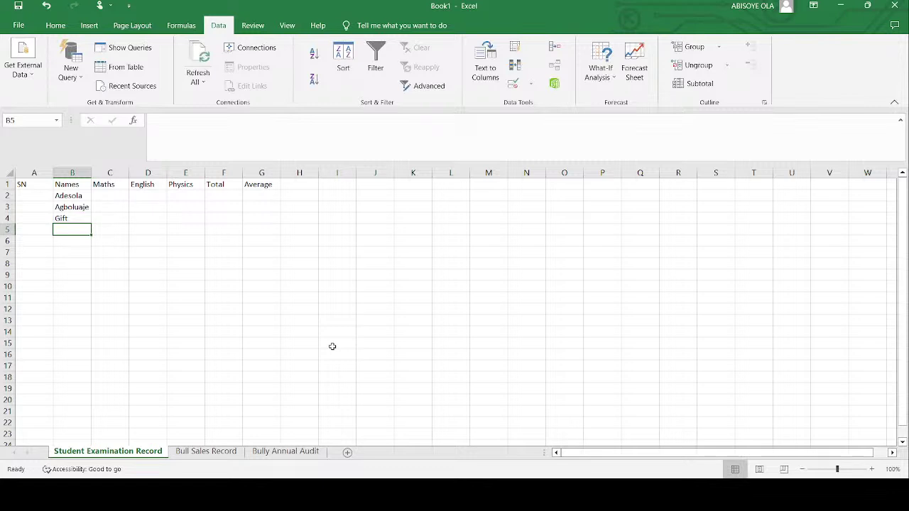
{"action": "type", "text": "Uche"}
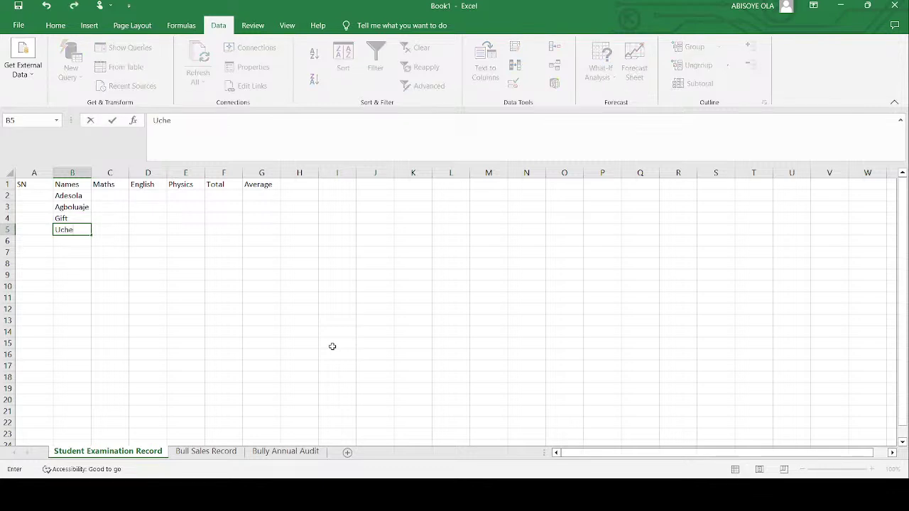
{"action": "type", "text": "nna"}
{"action": "key", "text": "Return"}
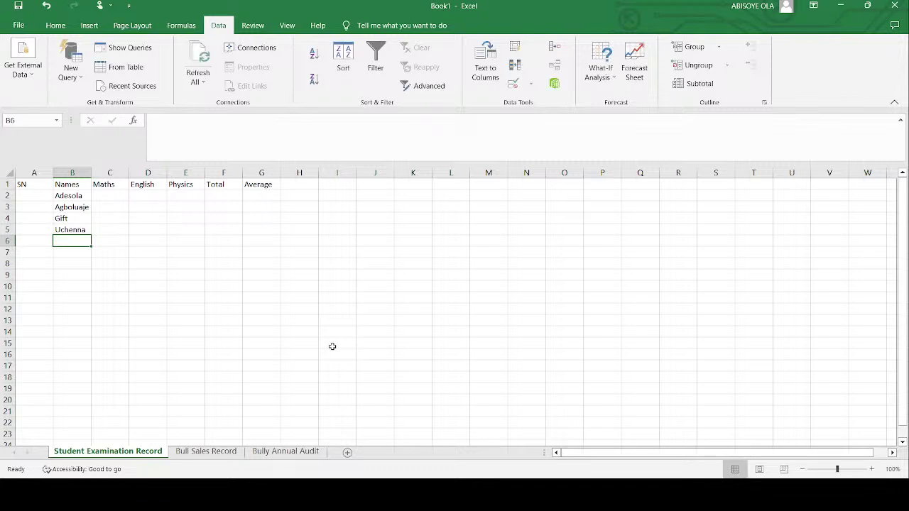
- Enter four more student names in cells B6 to B9 to complete the Names column
{"action": "type", "text": "Obina"}
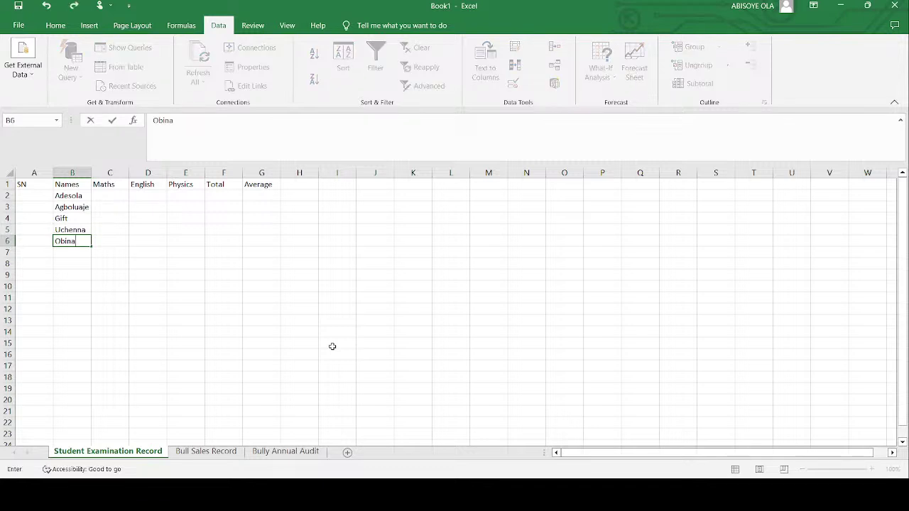
{"action": "key", "text": "Return"}
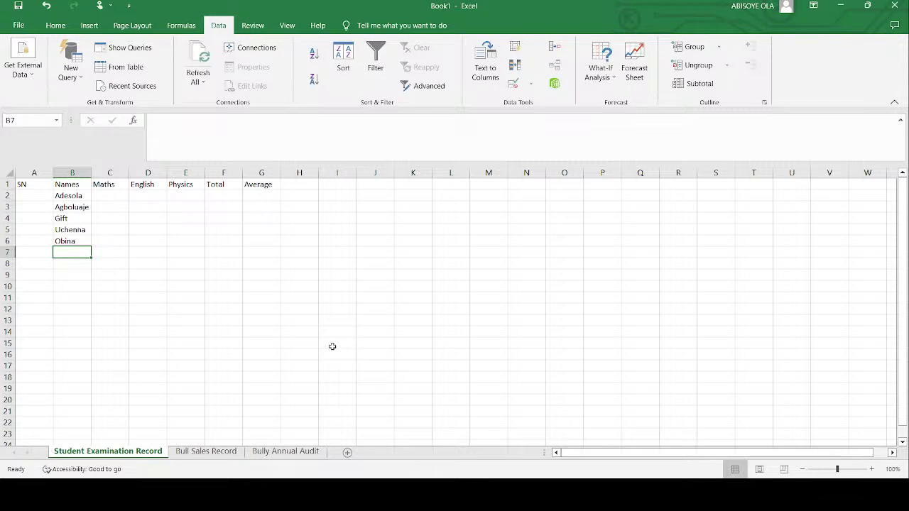
{"action": "type", "text": "Augu"}
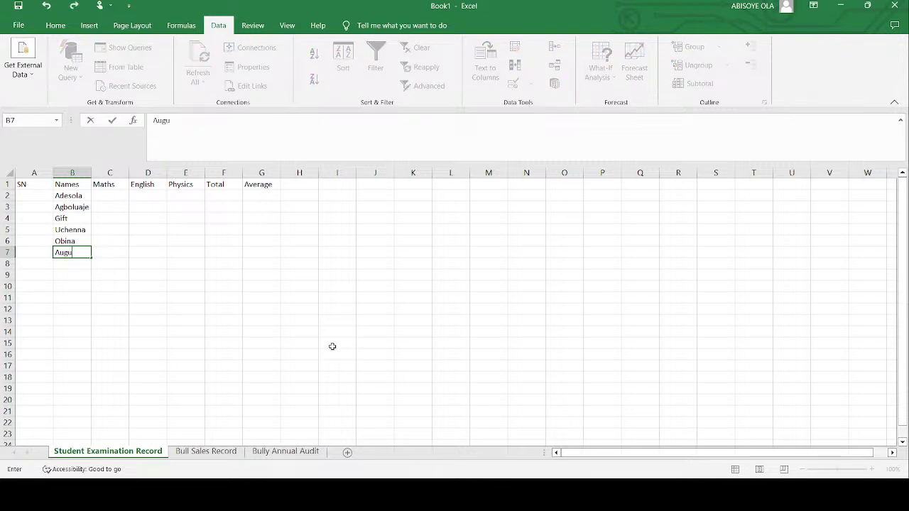
{"action": "type", "text": "stina"}
{"action": "key", "text": "Return"}
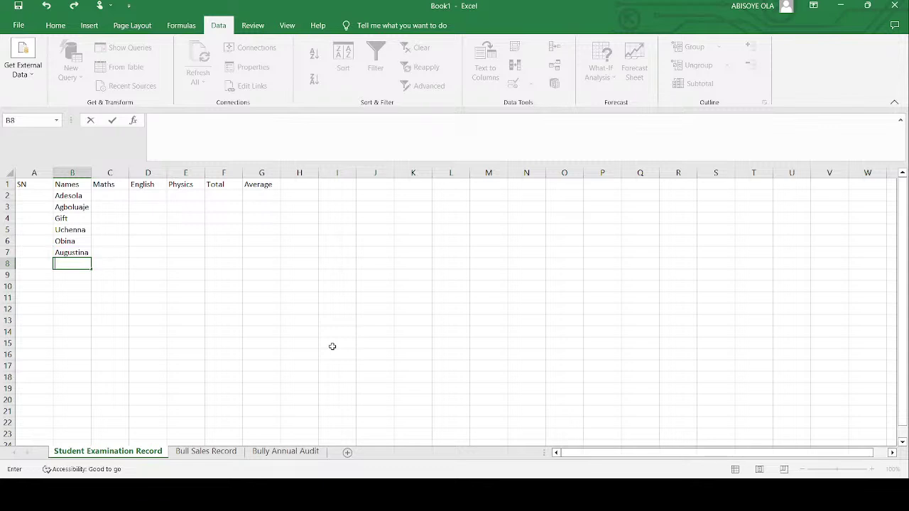
{"action": "type", "text": "Samule"}
{"action": "key", "text": "Return"}
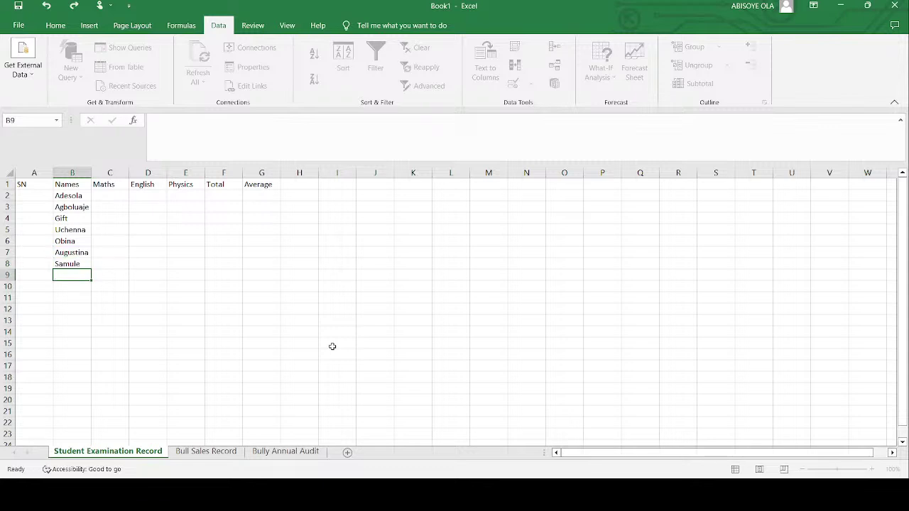
{"action": "type", "text": "Umar"}
{"action": "key", "text": "Return"}
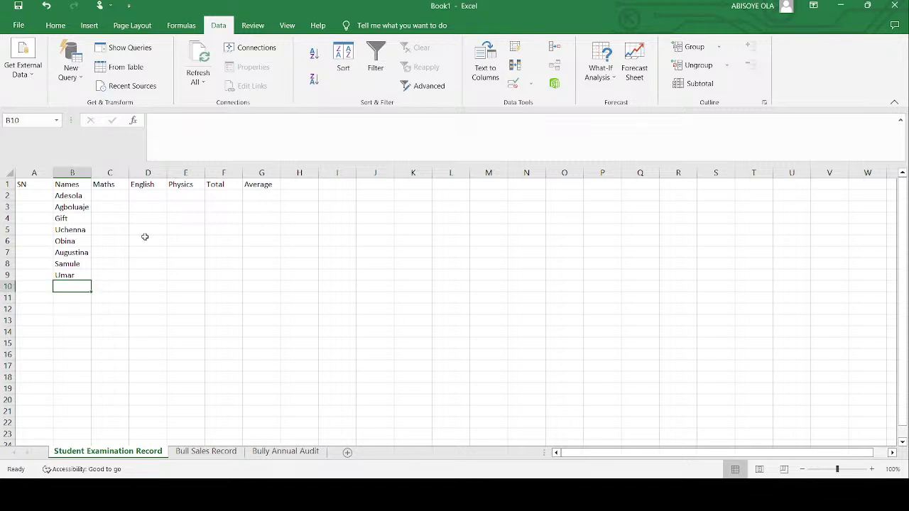
- Select the score range C2:E9 and enter the Maths scores 56, 78 and 43 in cells C2 to C4
{"action": "left_click", "coordinate": [109, 197]}
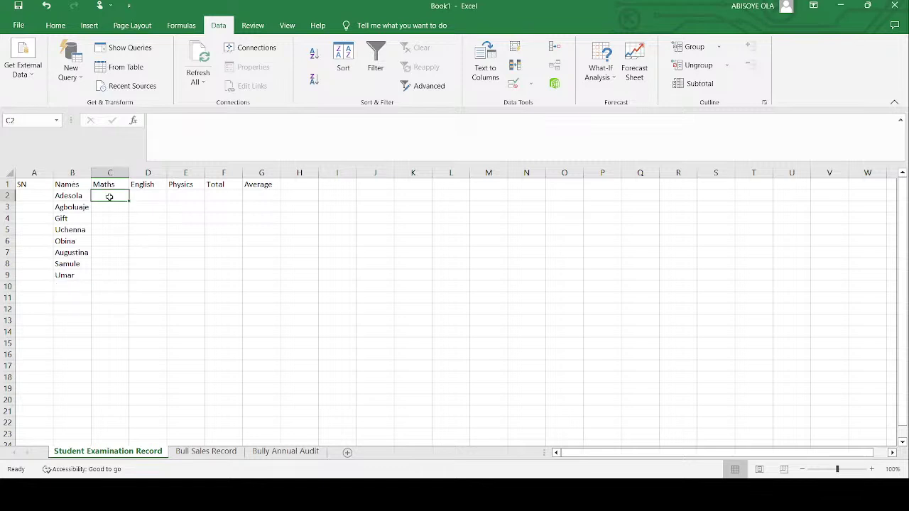
{"action": "left_click_drag", "start_coordinate": [109, 196], "coordinate": [180, 274]}
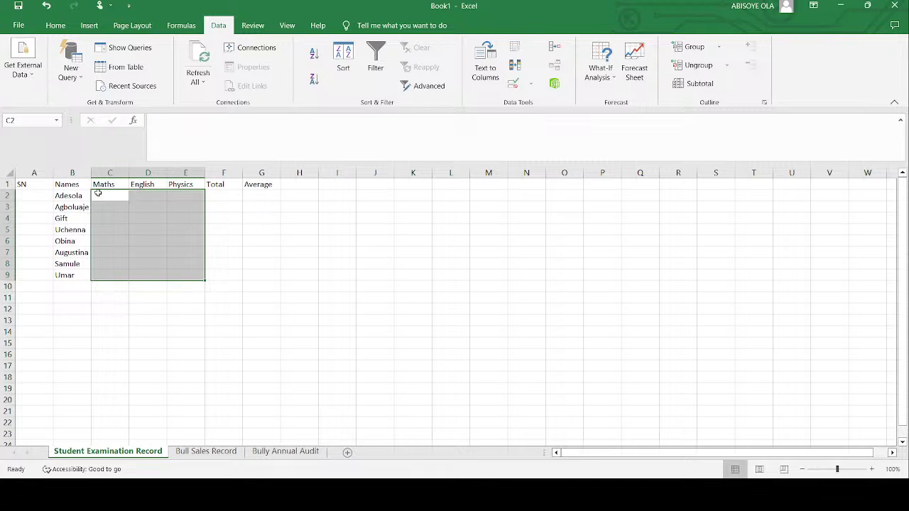
{"action": "type", "text": "56"}
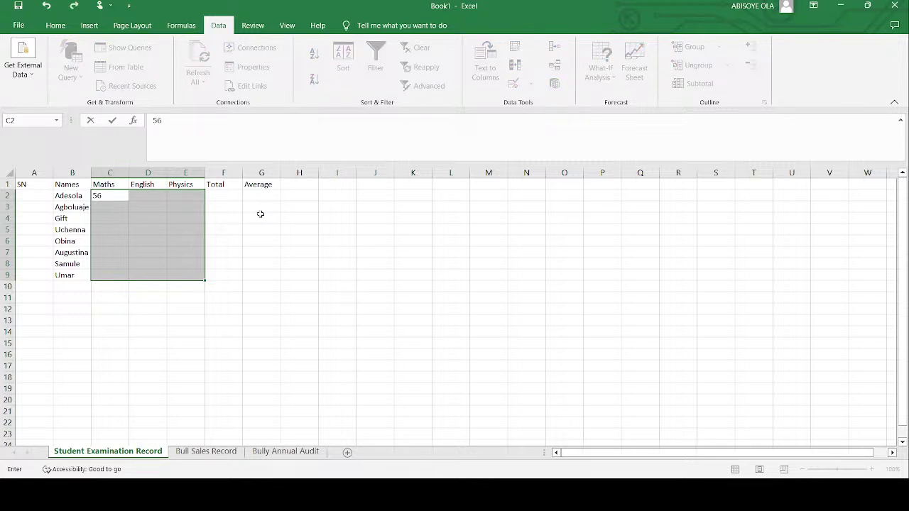
{"action": "key", "text": "Return"}
{"action": "type", "text": "7"}
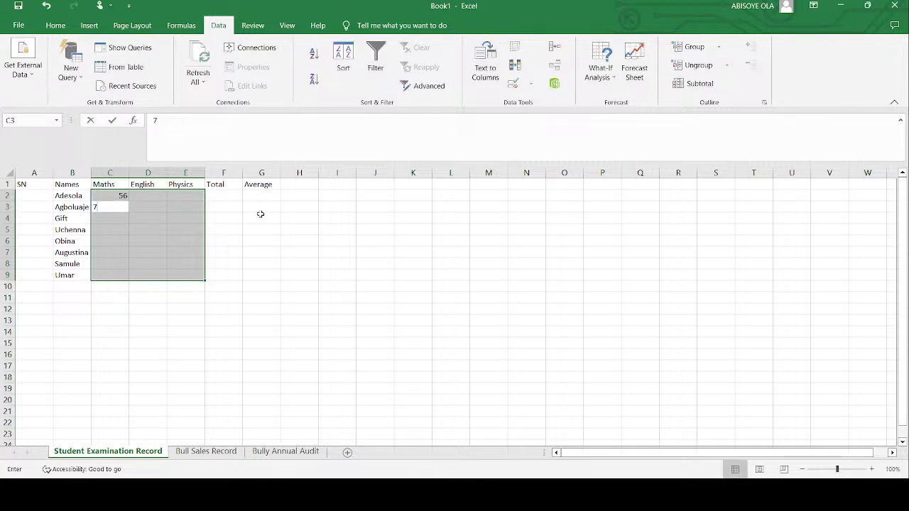
{"action": "type", "text": "8"}
{"action": "key", "text": "Return"}
{"action": "type", "text": "43"}
{"action": "key", "text": "Return"}
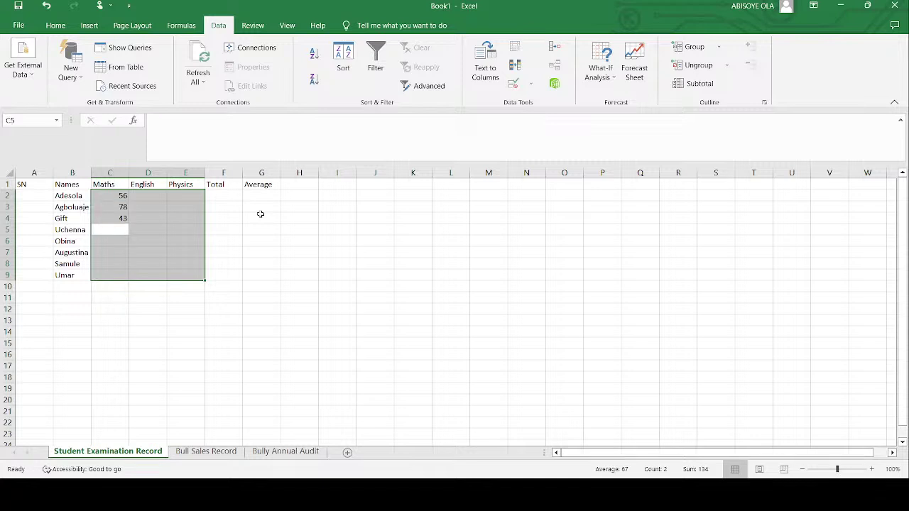
- Enter the fourth student's Maths score in cell C5, correcting the mistyped entry to 67
{"action": "type", "text": "6"}
{"action": "key", "text": "Return"}
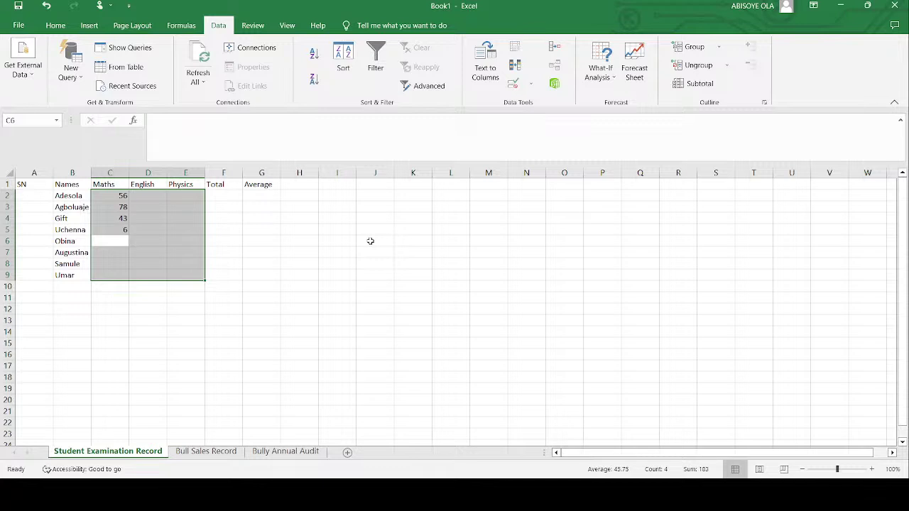
{"action": "key", "text": "shift+Return"}
{"action": "key", "text": "Tab"}
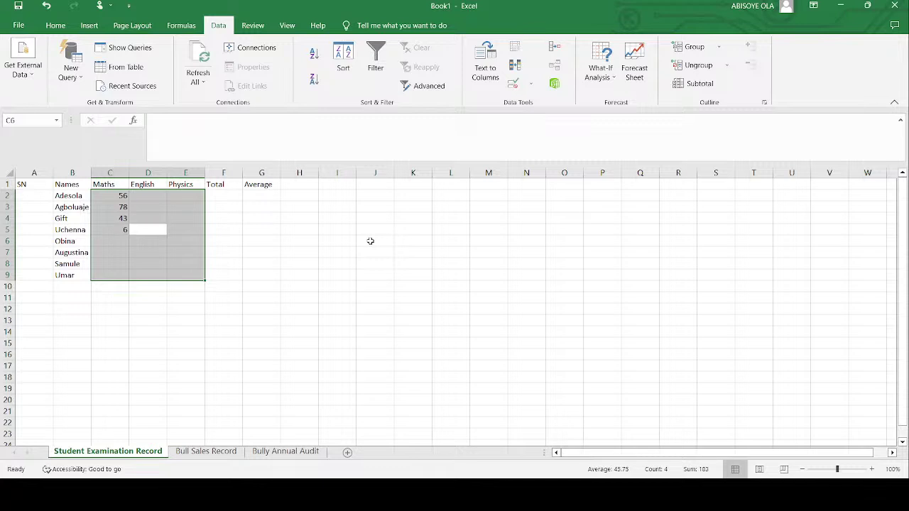
{"action": "key", "text": "shift+Tab"}
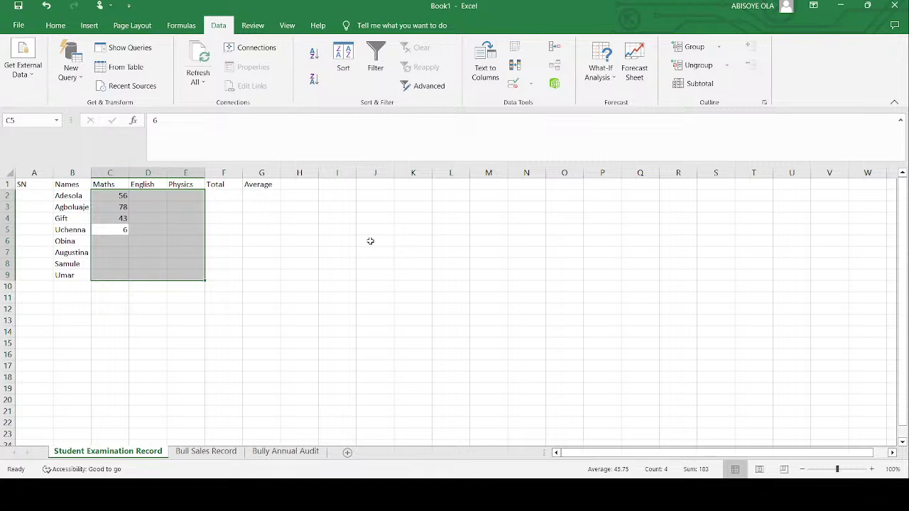
{"action": "type", "text": "67"}
{"action": "key", "text": "Return"}
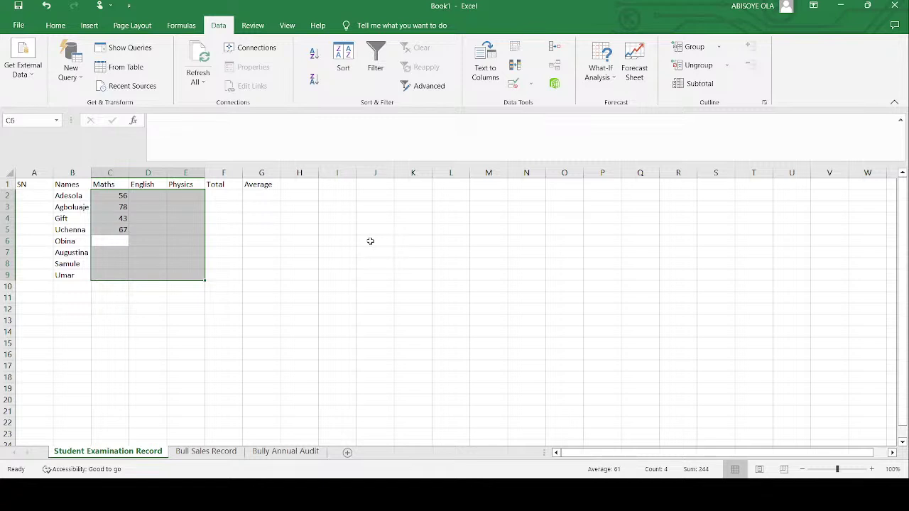
- Enter the remaining Maths scores 78, 32, 45 and 67 in cells C6 to C9
{"action": "type", "text": "78"}
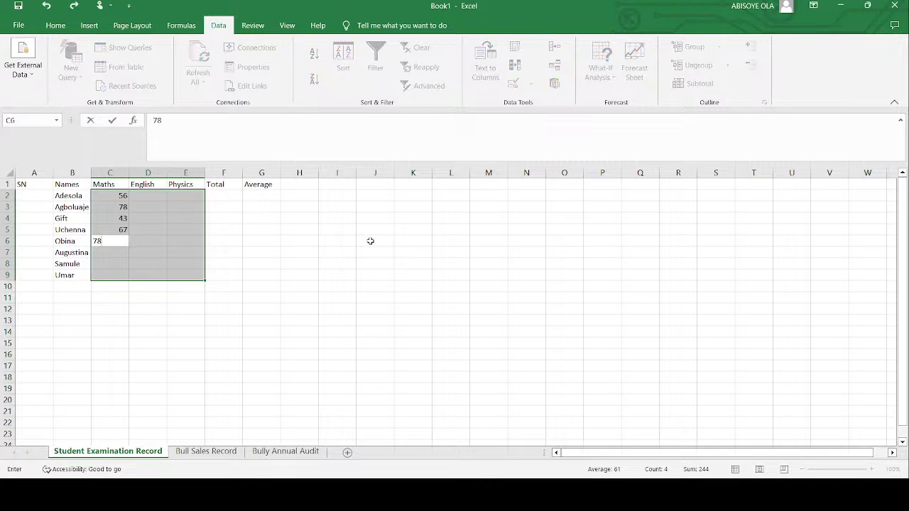
{"action": "key", "text": "Return"}
{"action": "type", "text": "32"}
{"action": "key", "text": "Return"}
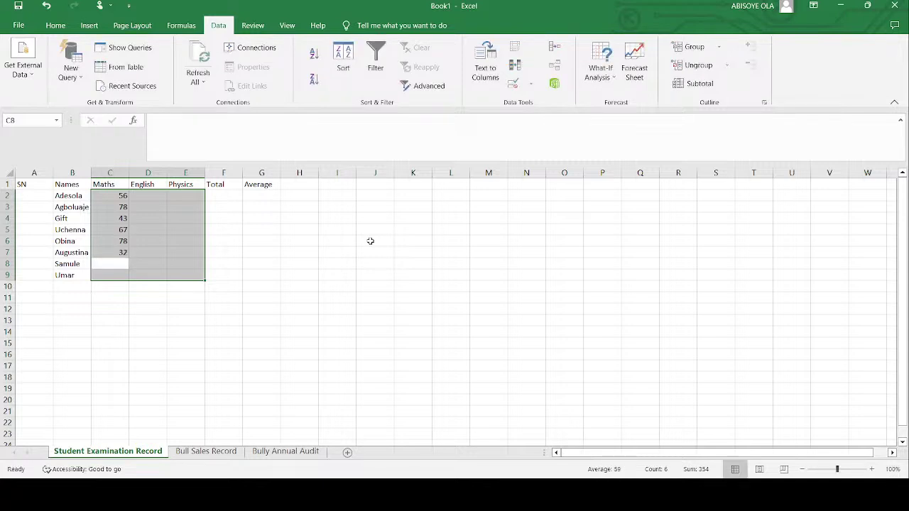
{"action": "type", "text": "45"}
{"action": "key", "text": "Return"}
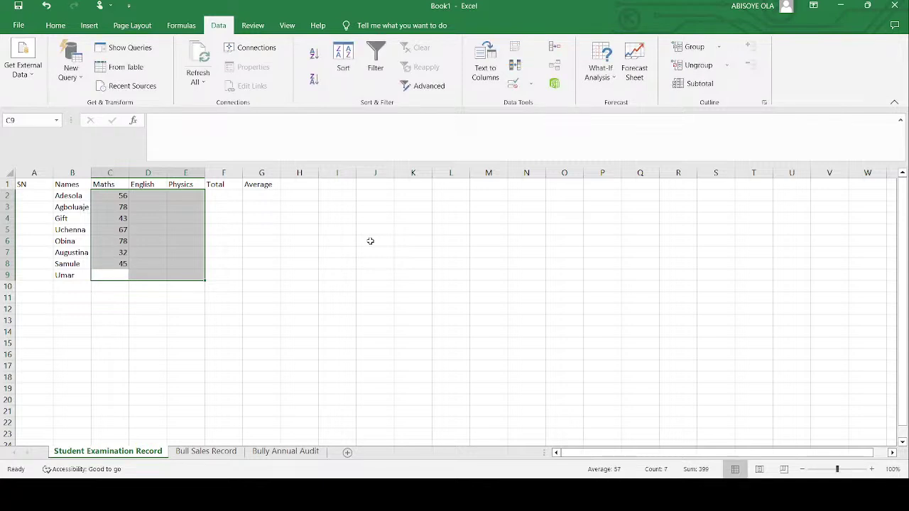
{"action": "type", "text": "67"}
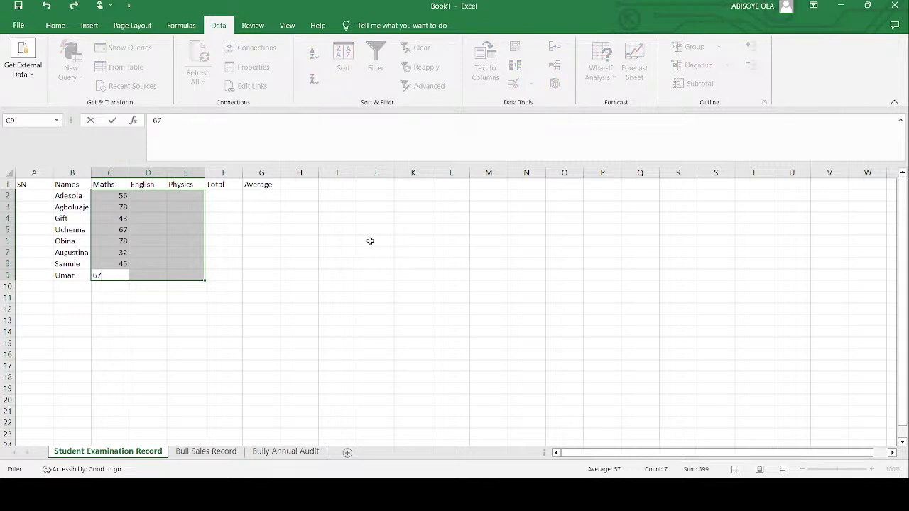
{"action": "key", "text": "Return"}
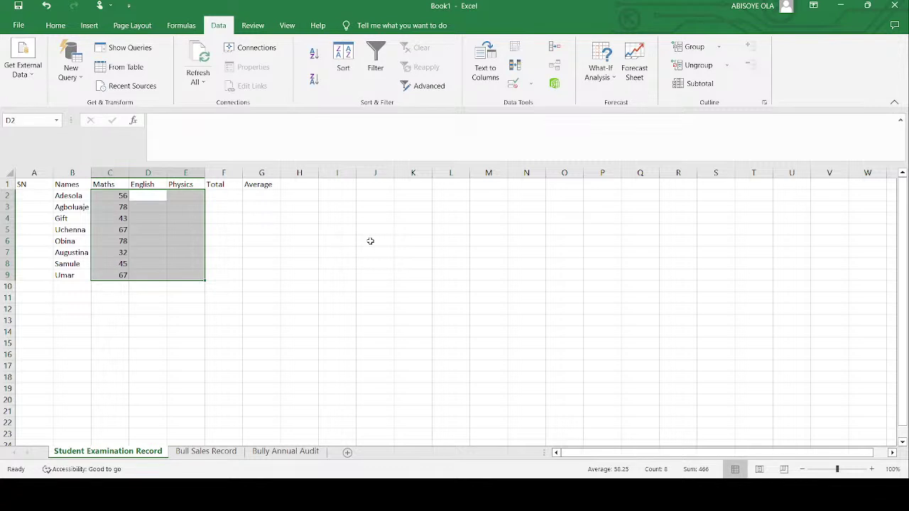
- Enter the English scores 78, 45, 67 and 87 in cells D2 to D5
{"action": "type", "text": "78"}
{"action": "key", "text": "Return"}
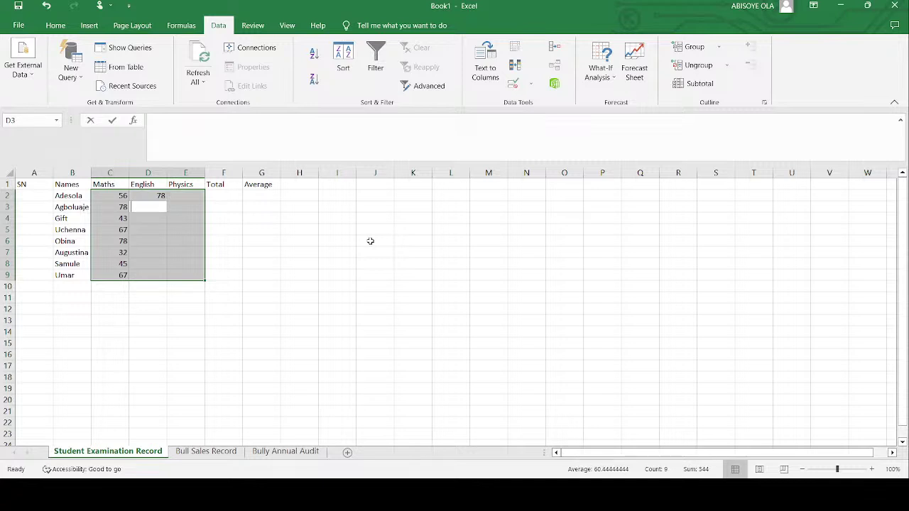
{"action": "type", "text": "45"}
{"action": "key", "text": "Return"}
{"action": "type", "text": "67"}
{"action": "key", "text": "Return"}
{"action": "type", "text": "8"}
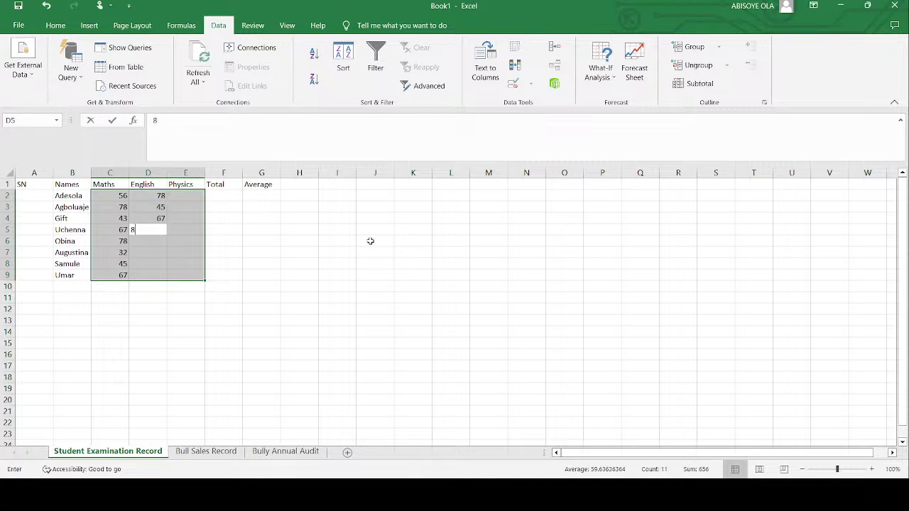
{"action": "type", "text": "7"}
{"action": "key", "text": "Return"}
- Enter the remaining English scores 88, 65, 45 and 78 in cells D6 to D9
{"action": "type", "text": "88"}
{"action": "key", "text": "Return"}
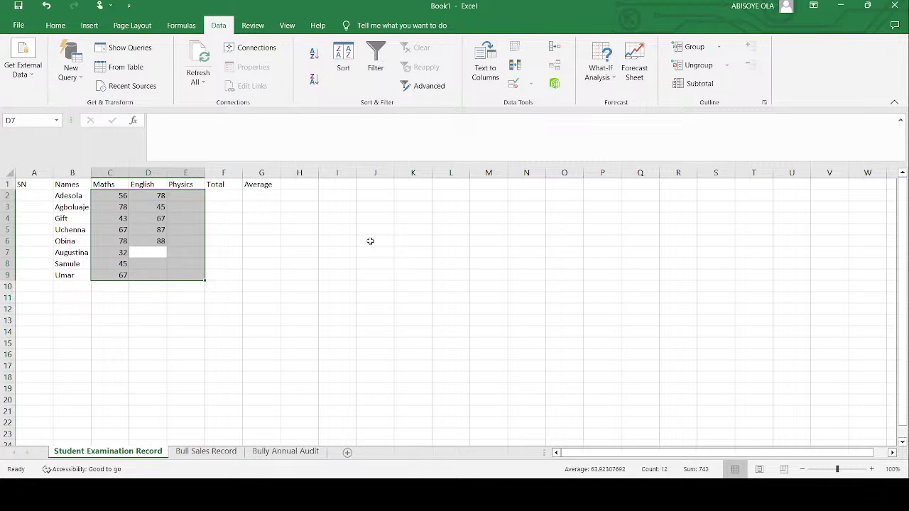
{"action": "type", "text": "65"}
{"action": "key", "text": "Return"}
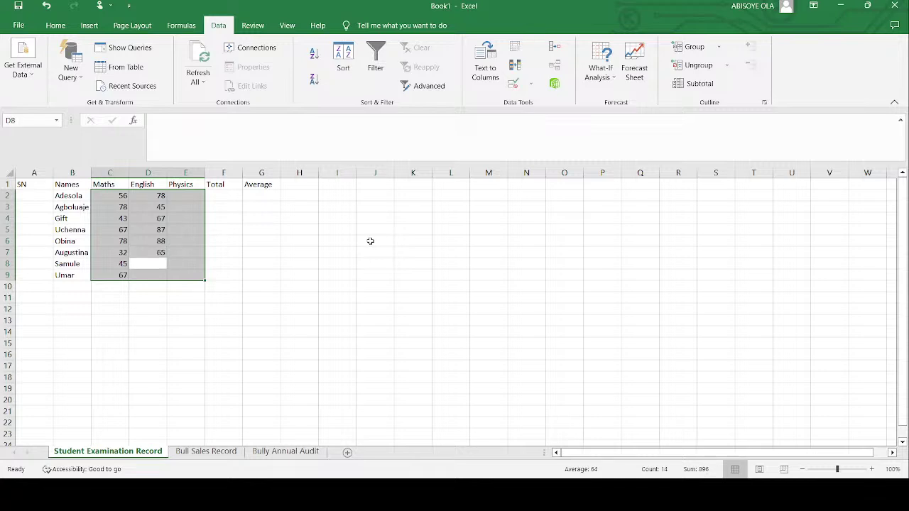
{"action": "type", "text": "45"}
{"action": "key", "text": "Return"}
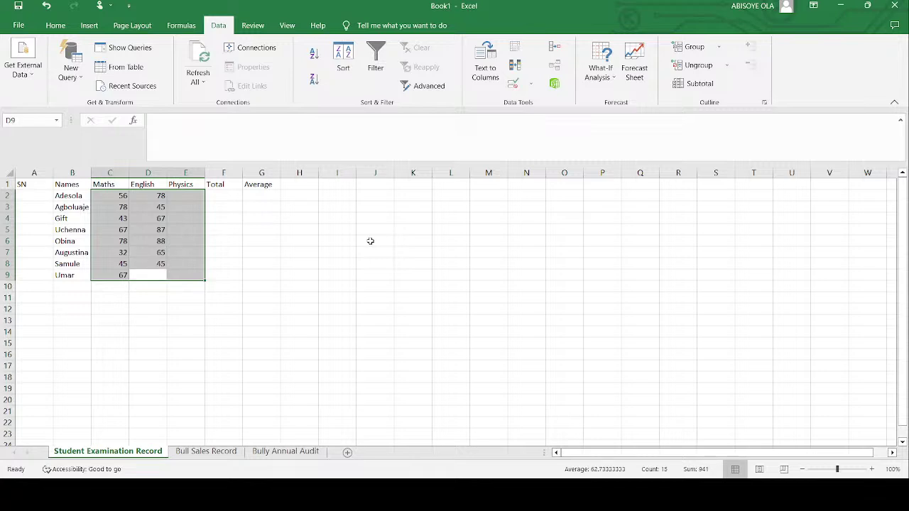
{"action": "type", "text": "78"}
{"action": "key", "text": "Return"}
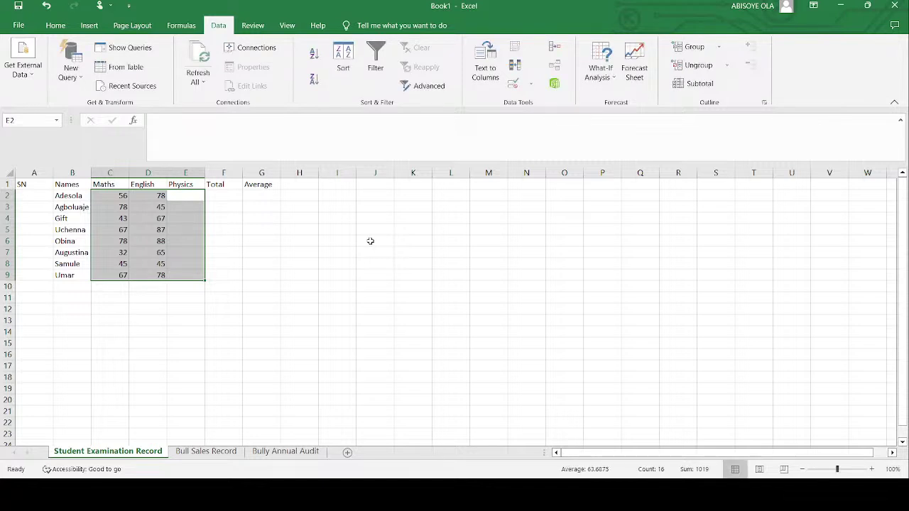
- Enter the Physics scores 87, 43, 56 and 77 in cells E2 to E5
{"action": "type", "text": "87"}
{"action": "key", "text": "Return"}
{"action": "type", "text": "43"}
{"action": "key", "text": "Return"}
{"action": "type", "text": "56"}
{"action": "key", "text": "Return"}
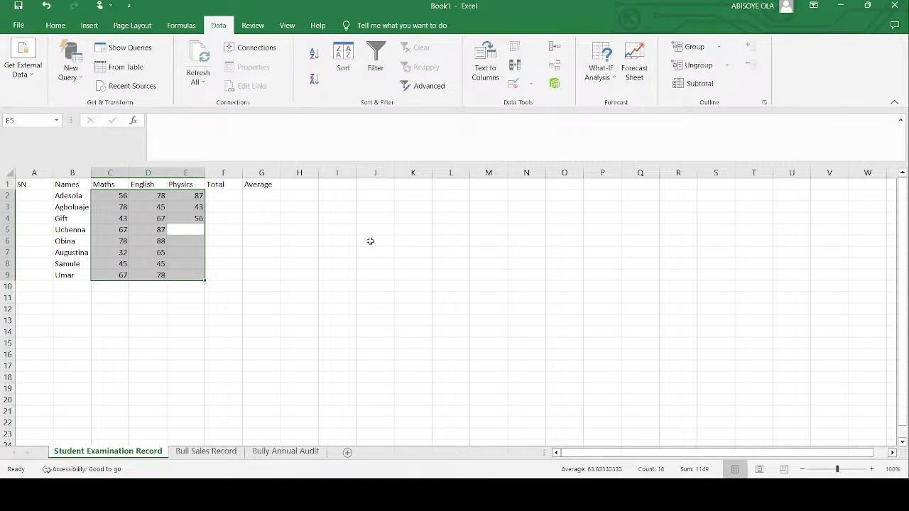
{"action": "type", "text": "77"}
{"action": "key", "text": "Return"}
- Enter the remaining Physics scores 54, 43, 45 and 65 in cells E6 to E9
{"action": "type", "text": "54"}
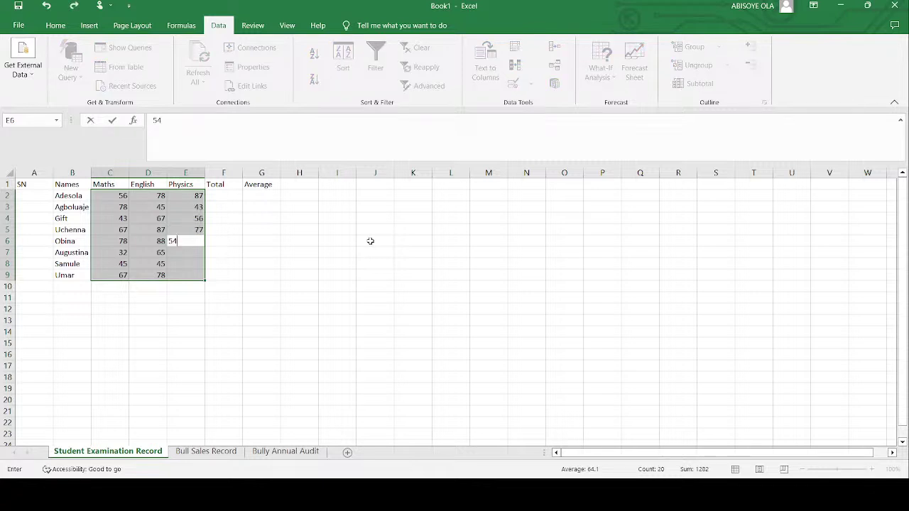
{"action": "key", "text": "Return"}
{"action": "type", "text": "43"}
{"action": "key", "text": "Return"}
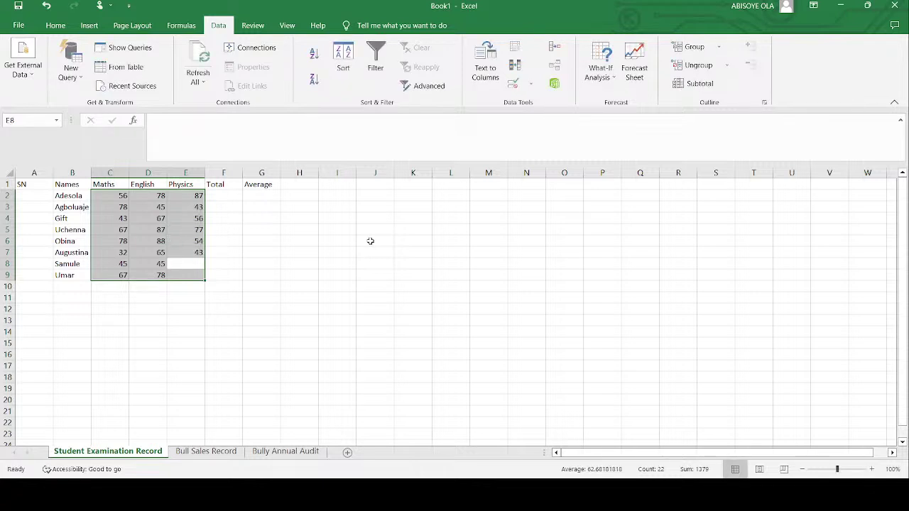
{"action": "type", "text": "45"}
{"action": "key", "text": "Return"}
{"action": "type", "text": "6"}
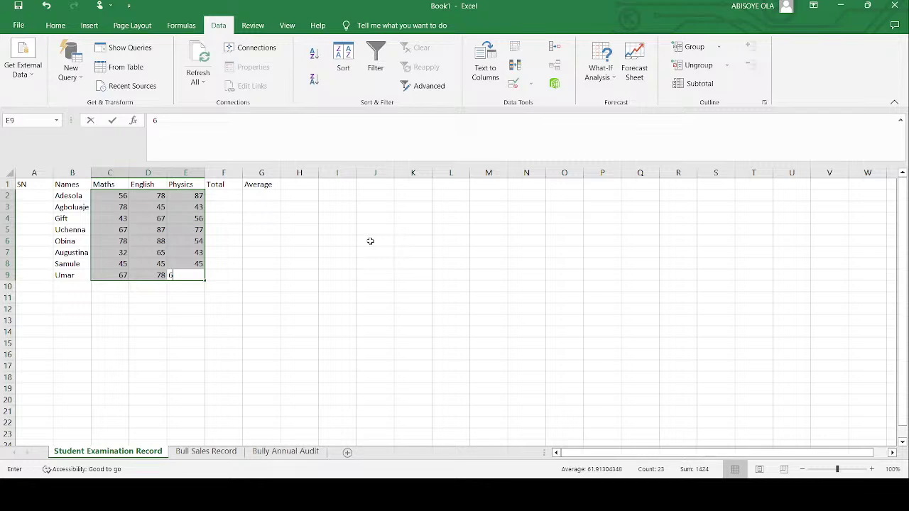
{"action": "type", "text": "5"}
{"action": "key", "text": "Return"}
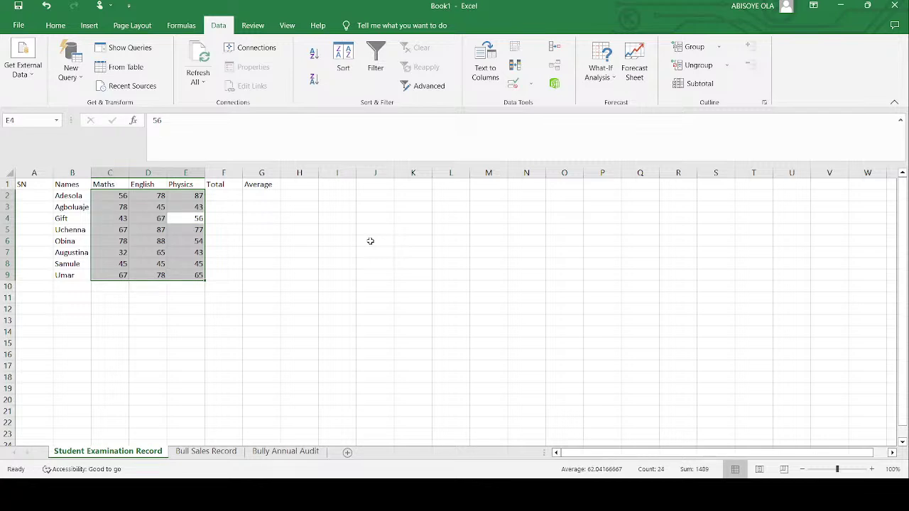
- Step the active cell backward through the selected score range C2:E9 to review the entries
{"action": "key", "text": "ctrl+period"}
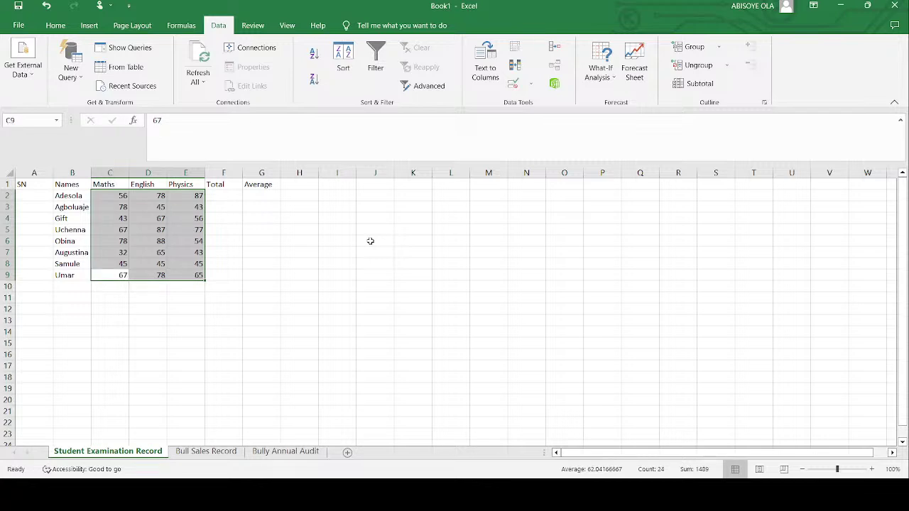
{"action": "key", "text": "shift+Tab"}
{"action": "key", "text": "shift+Tab"}
{"action": "key", "text": "shift+Tab"}
{"action": "key", "text": "shift+Tab"}
{"action": "key", "text": "shift+Tab"}
{"action": "key", "text": "shift+Tab"}
{"action": "key", "text": "shift+Tab"}
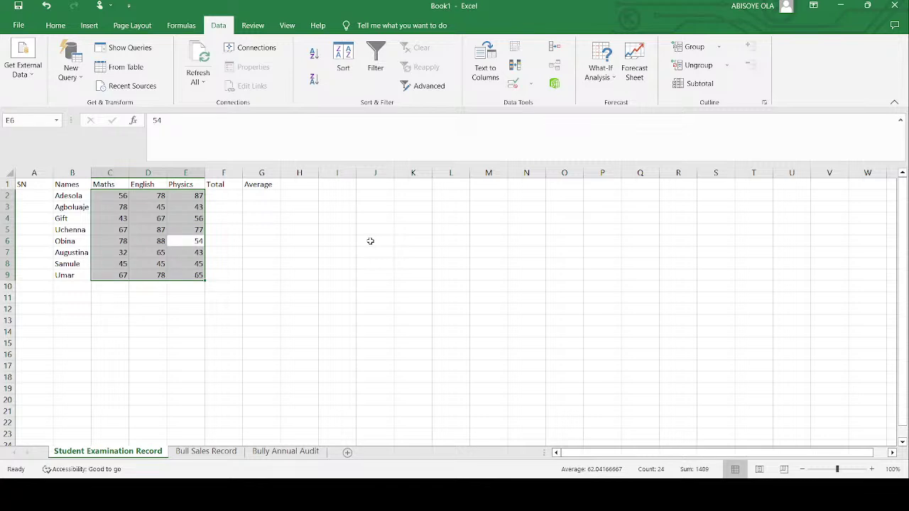
{"action": "key", "text": "shift+Tab"}
{"action": "key", "text": "shift+Tab"}
{"action": "key", "text": "shift+Tab"}
{"action": "key", "text": "shift+Tab"}
{"action": "key", "text": "shift+Tab"}
{"action": "key", "text": "shift+Tab"}
{"action": "key", "text": "shift+Tab"}
{"action": "key", "text": "shift+Tab"}
{"action": "key", "text": "shift+Tab"}
{"action": "key", "text": "shift+Tab"}
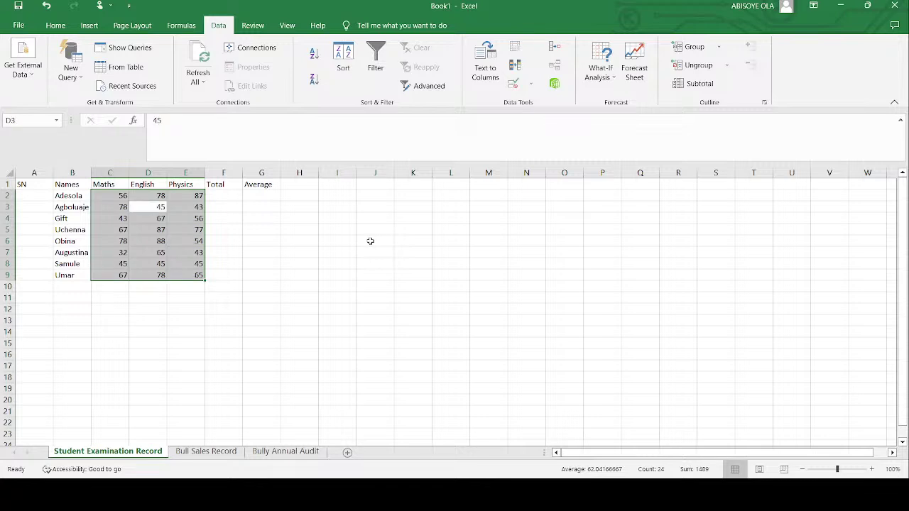
- Cycle the active cell forward, row by row, through the scores in C2:E9 and finish at cell C2
{"action": "key", "text": "Tab"}
{"action": "key", "text": "Tab"}
{"action": "key", "text": "Tab"}
{"action": "key", "text": "Tab"}
{"action": "key", "text": "Tab"}
{"action": "key", "text": "Tab"}
{"action": "key", "text": "Tab"}
{"action": "key", "text": "Tab"}
{"action": "key", "text": "Tab"}
{"action": "key", "text": "Tab"}
{"action": "key", "text": "Tab"}
{"action": "key", "text": "Tab"}
{"action": "key", "text": "Tab"}
{"action": "key", "text": "Tab"}
{"action": "key", "text": "Tab"}
{"action": "key", "text": "Tab"}
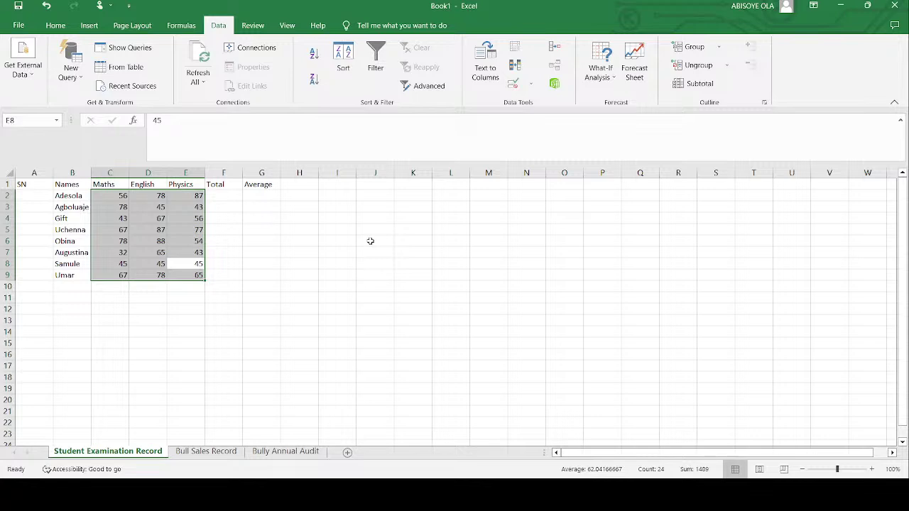
{"action": "key", "text": "Tab"}
{"action": "key", "text": "Tab"}
{"action": "key", "text": "Tab"}
{"action": "key", "text": "Tab"}
{"action": "key", "text": "Tab"}
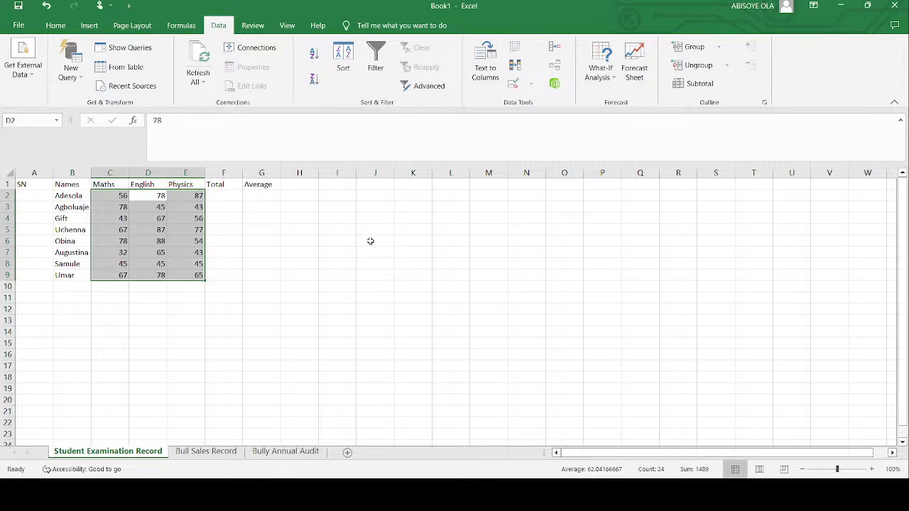
{"action": "key", "text": "Tab"}
{"action": "key", "text": "Tab"}
{"action": "key", "text": "Tab"}
{"action": "key", "text": "Tab"}
{"action": "key", "text": "Tab"}
{"action": "key", "text": "Tab"}
{"action": "key", "text": "Tab"}
{"action": "key", "text": "Tab"}
{"action": "key", "text": "Tab"}
{"action": "key", "text": "Tab"}
{"action": "key", "text": "Tab"}
{"action": "key", "text": "Tab"}
{"action": "key", "text": "Tab"}
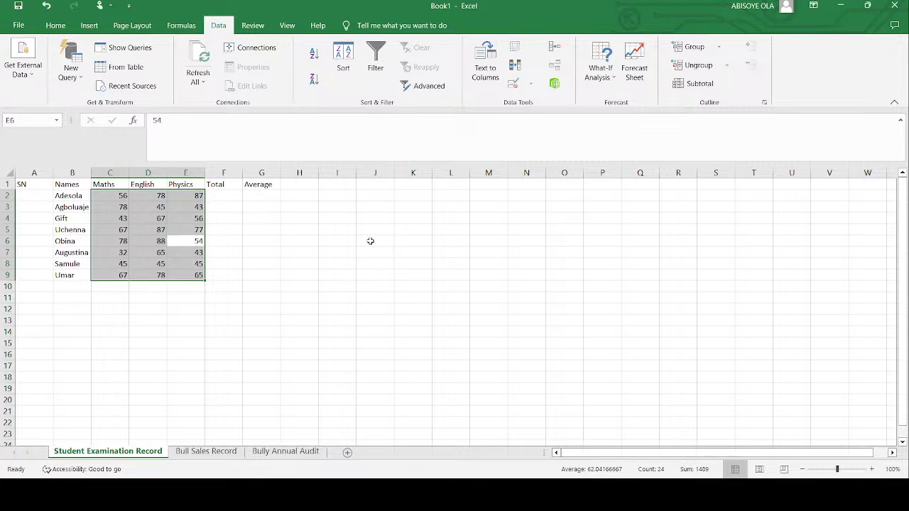
{"action": "key", "text": "Tab"}
{"action": "key", "text": "Tab"}
{"action": "key", "text": "Tab"}
{"action": "key", "text": "Tab"}
{"action": "key", "text": "Tab"}
{"action": "key", "text": "Tab"}
{"action": "key", "text": "Tab"}
{"action": "key", "text": "Tab"}
{"action": "key", "text": "Tab"}
{"action": "key", "text": "Tab"}
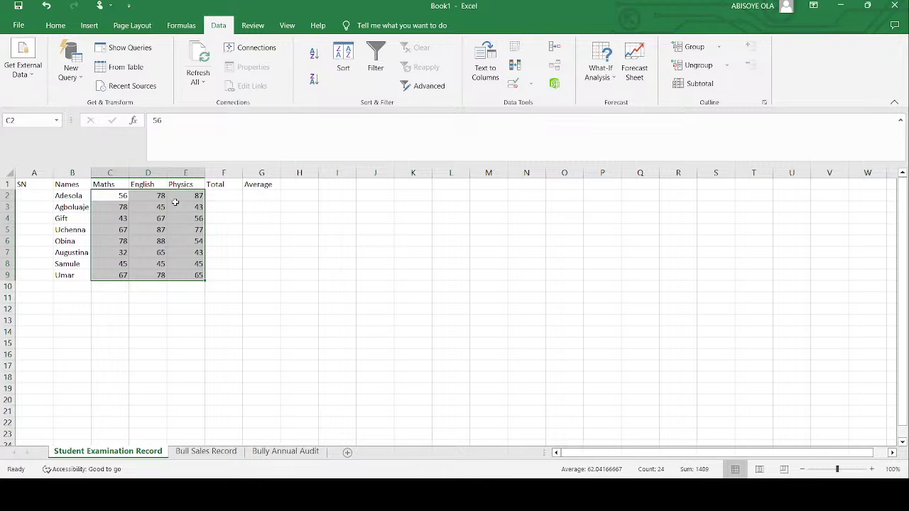
- Calculate the first student's total in cell F2 with the formula =C2+D2+E2
{"action": "left_click", "coordinate": [231, 198]}
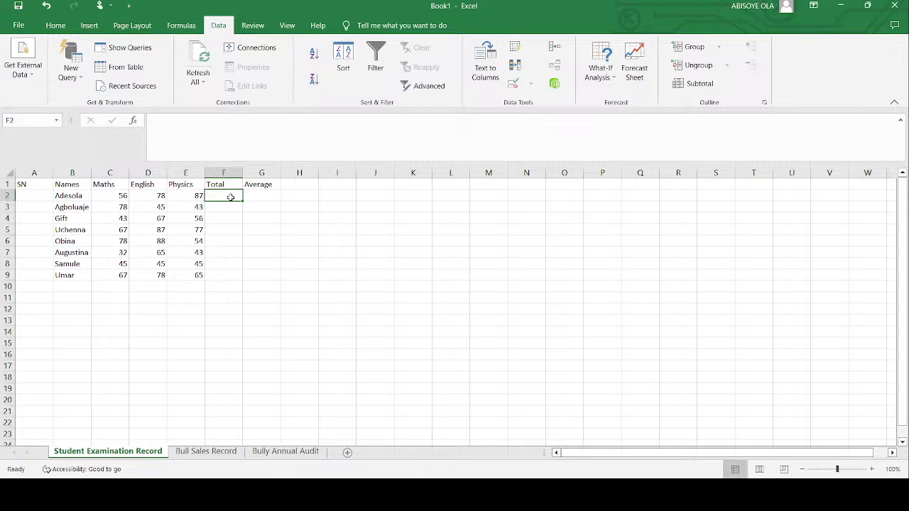
{"action": "type", "text": "="}
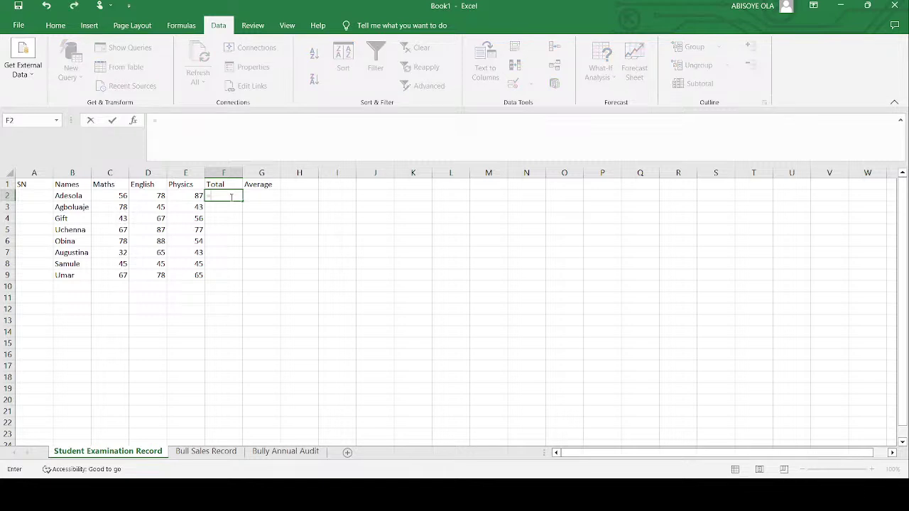
{"action": "left_click", "coordinate": [125, 196]}
{"action": "type", "text": "+"}
{"action": "left_click", "coordinate": [148, 196]}
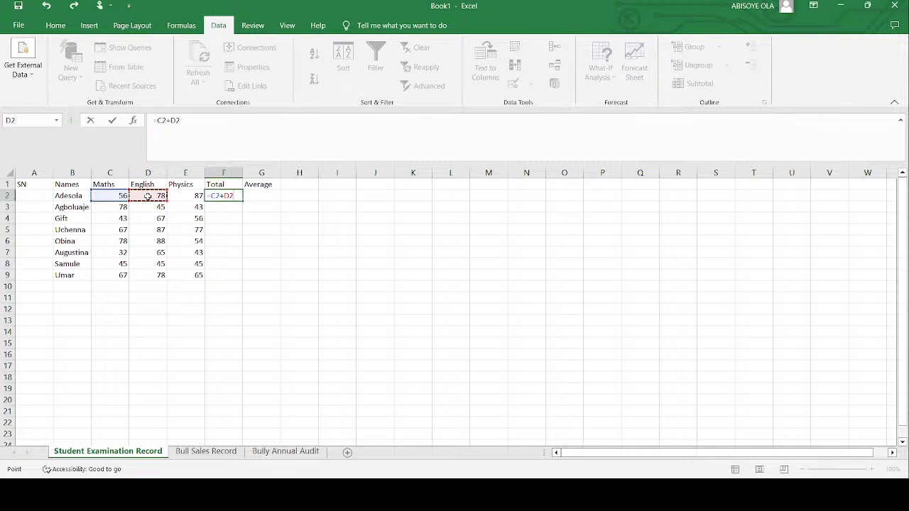
{"action": "type", "text": "+"}
{"action": "left_click", "coordinate": [180, 196]}
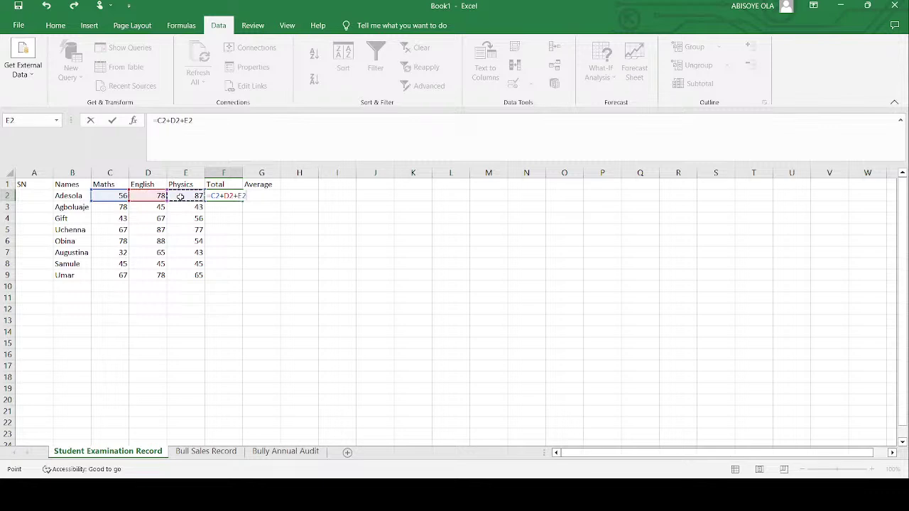
{"action": "key", "text": "Return"}
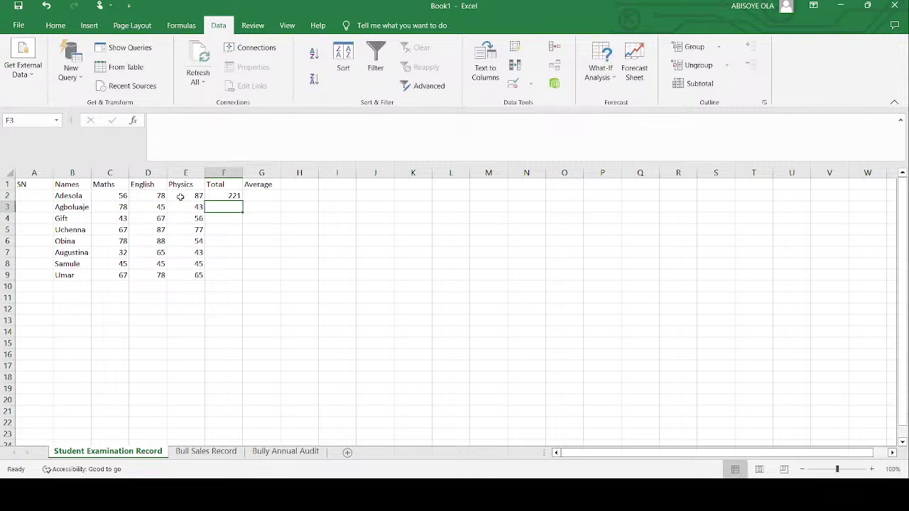
- Re-enter the total formula in cell F2 with a leading plus sign, as +C2+D2+E2
{"action": "left_click", "coordinate": [213, 195]}
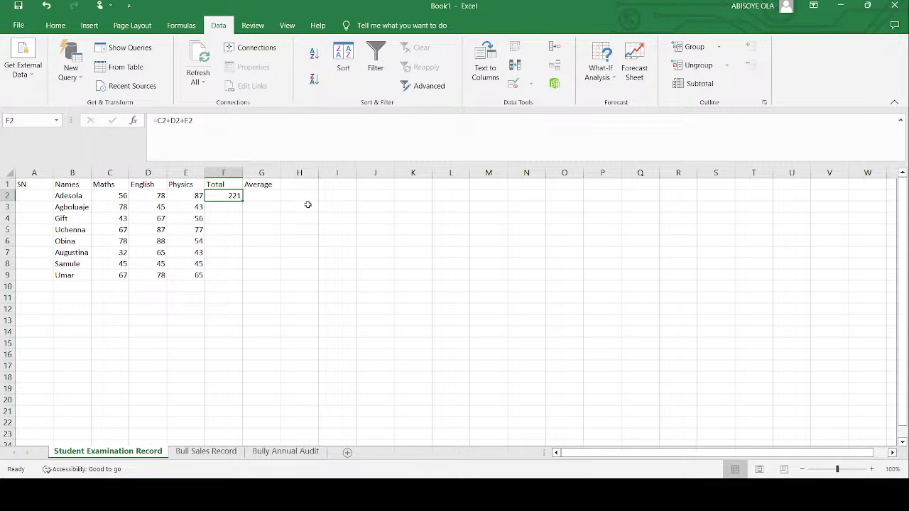
{"action": "type", "text": "+C2+"}
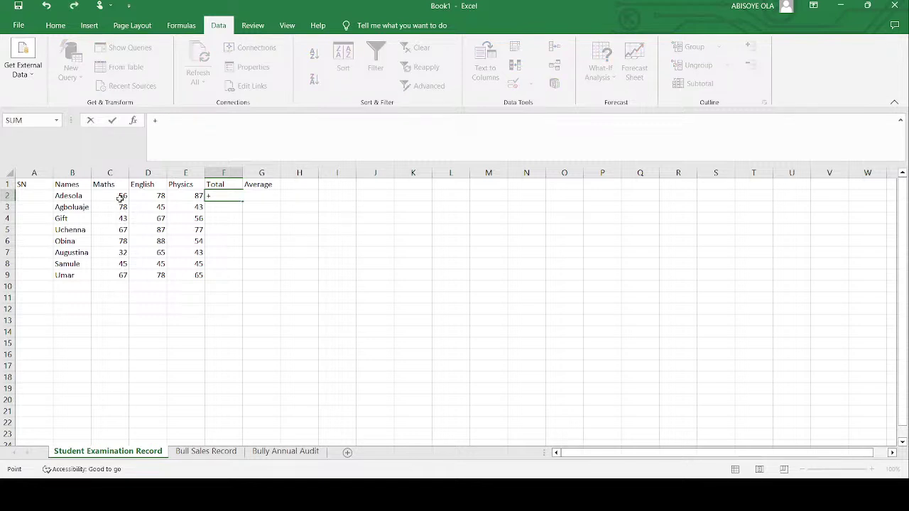
{"action": "left_click", "coordinate": [121, 198]}
{"action": "type", "text": "+"}
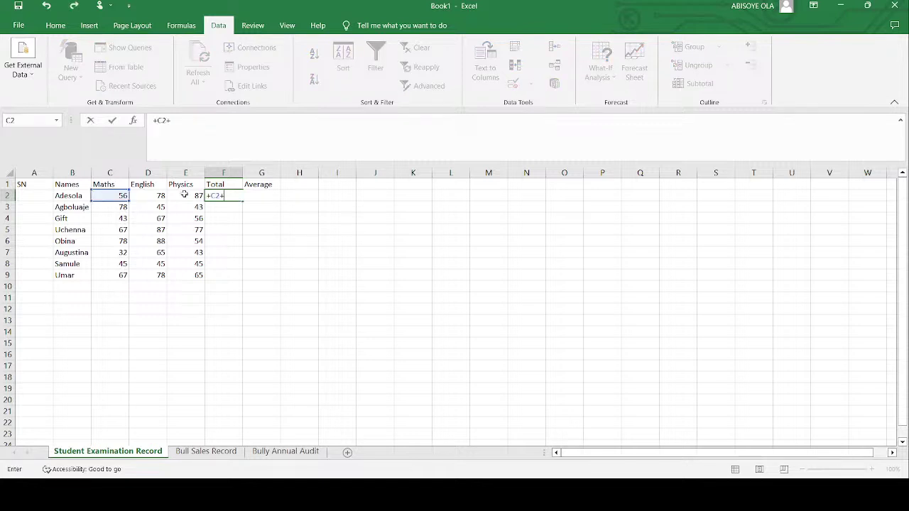
{"action": "left_click", "coordinate": [139, 195]}
{"action": "type", "text": "+"}
{"action": "left_click", "coordinate": [186, 196]}
{"action": "key", "text": "Return"}
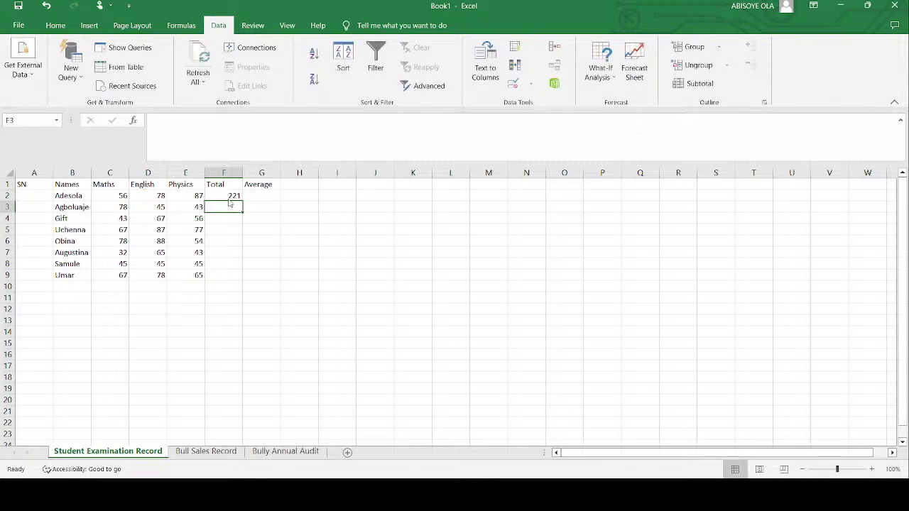
- Try starting the formula in cell F2 with an asterisk and picking D2 as a reference, and return to F2
{"action": "left_click", "coordinate": [223, 196]}
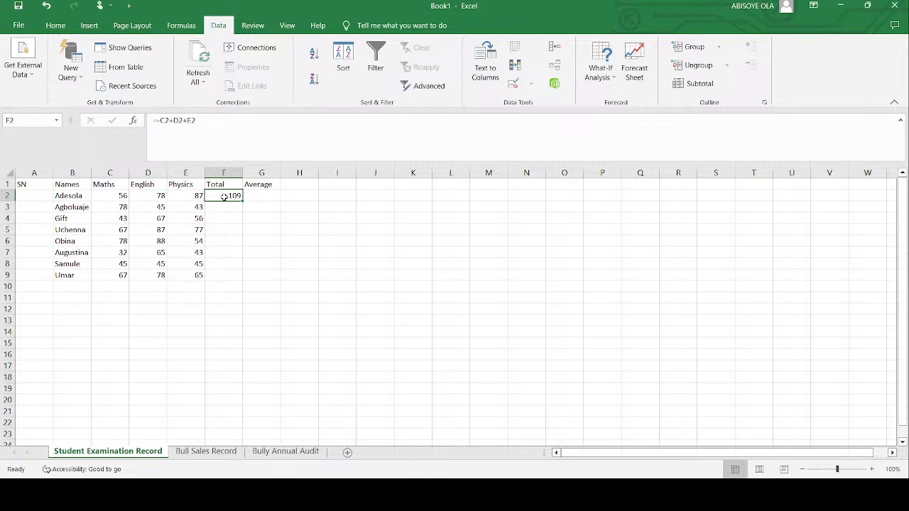
{"action": "type", "text": "="}
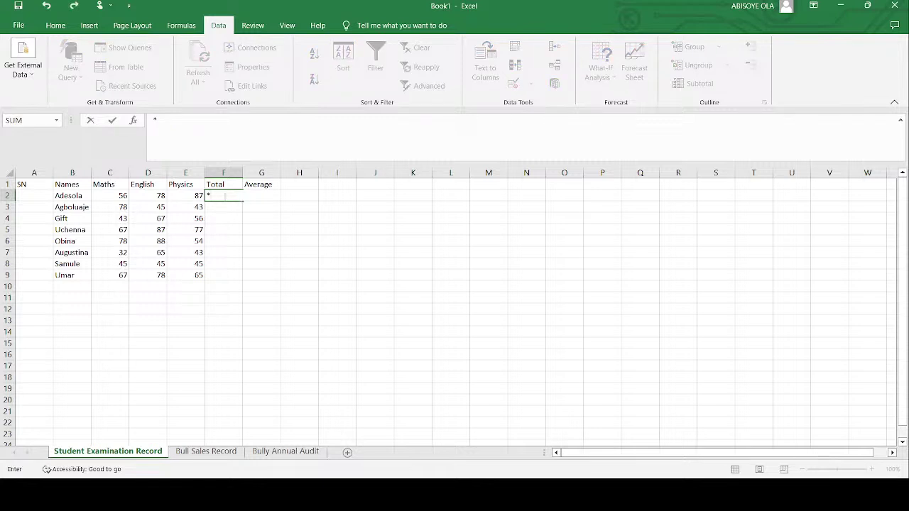
{"action": "left_click", "coordinate": [162, 197]}
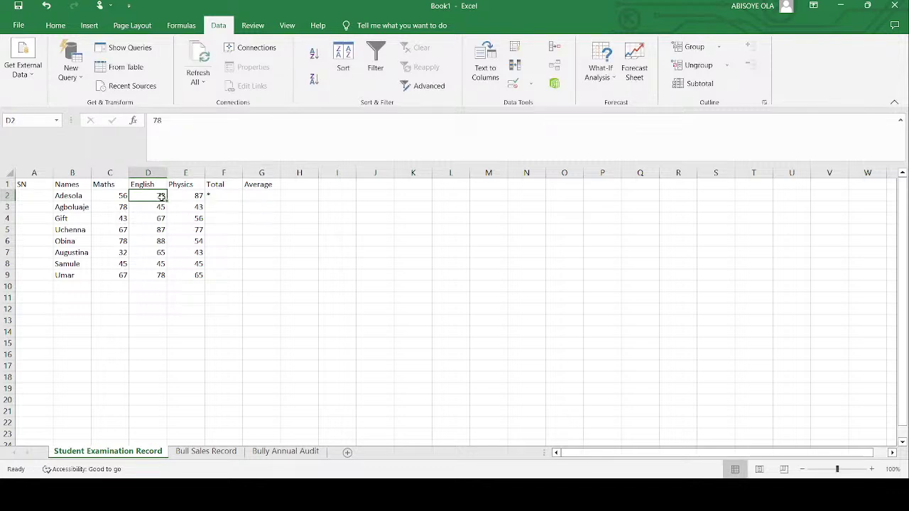
{"action": "key", "text": "Right"}
{"action": "key", "text": "Right"}
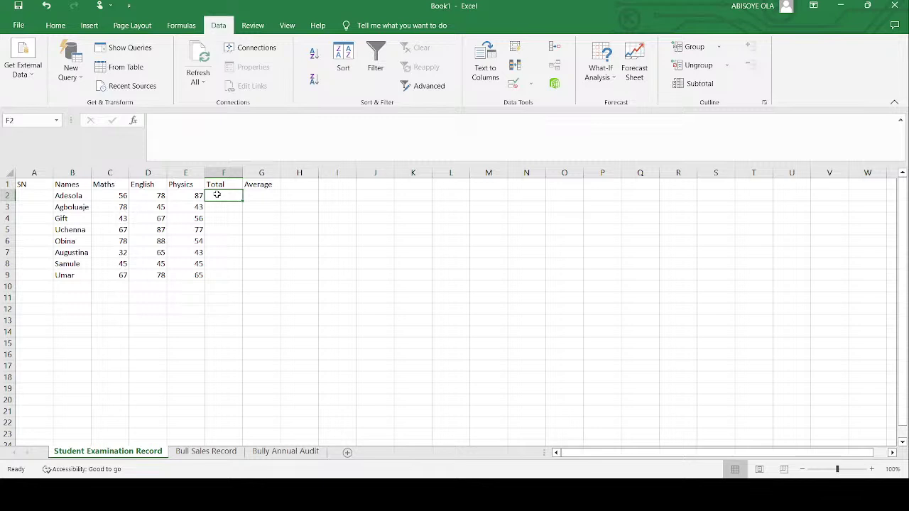
- Demonstrate division in cell F2 with the formula =88/77 and clear the cell
{"action": "type", "text": "="}
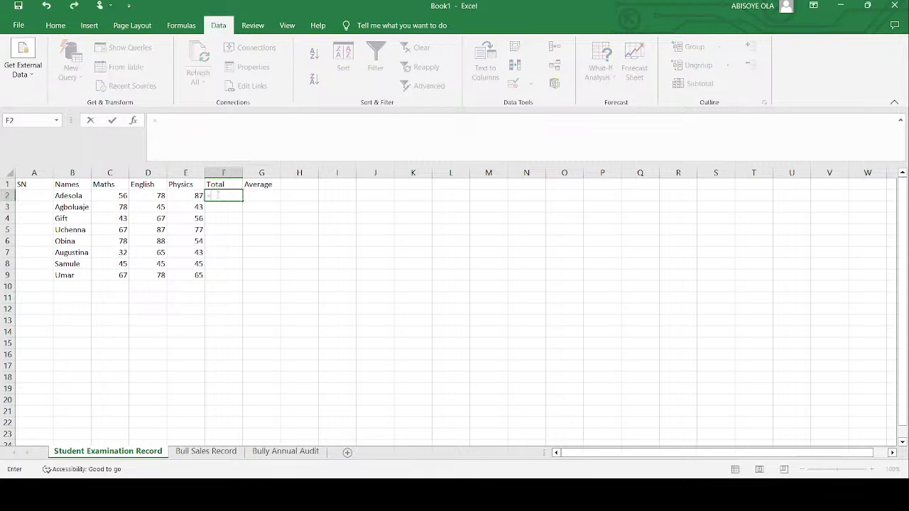
{"action": "type", "text": "88/"}
{"action": "type", "text": "77"}
{"action": "key", "text": "Return"}
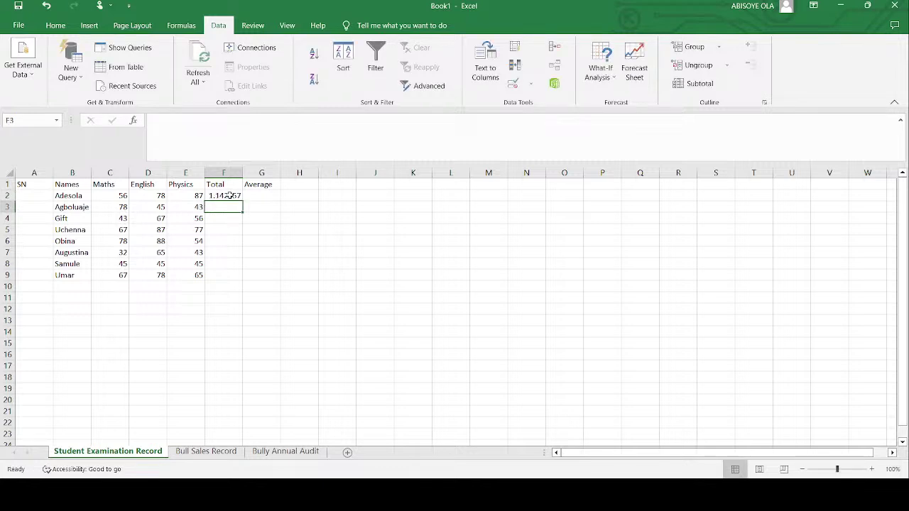
{"action": "left_click", "coordinate": [229, 195]}
{"action": "key", "text": "Delete"}
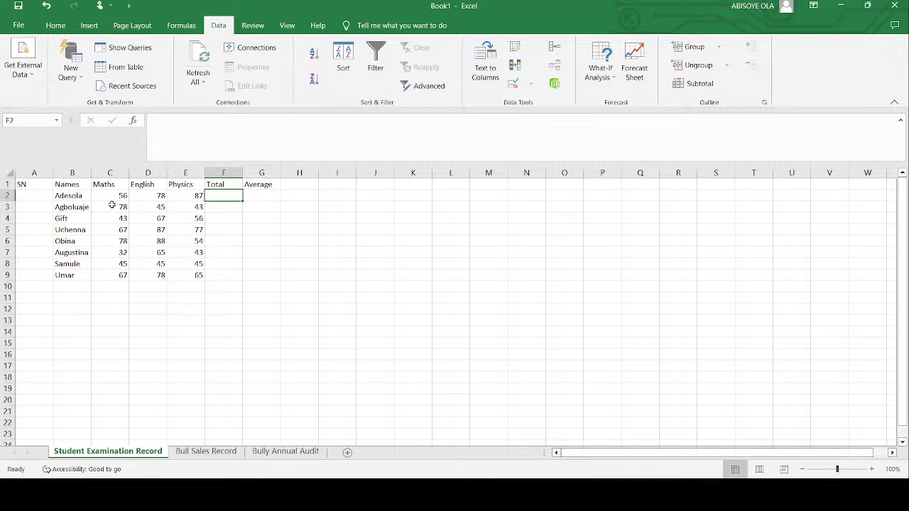
- Use AutoSum to total the subject scores C2:E2 in cell F2 and C3:E3 in cell F3
{"action": "left_click_drag", "start_coordinate": [110, 196], "coordinate": [188, 199]}
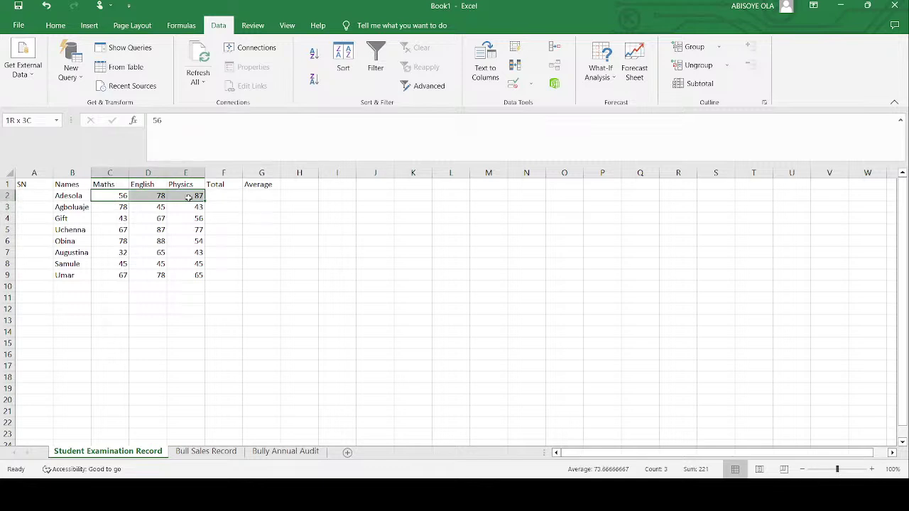
{"action": "left_click", "coordinate": [220, 198]}
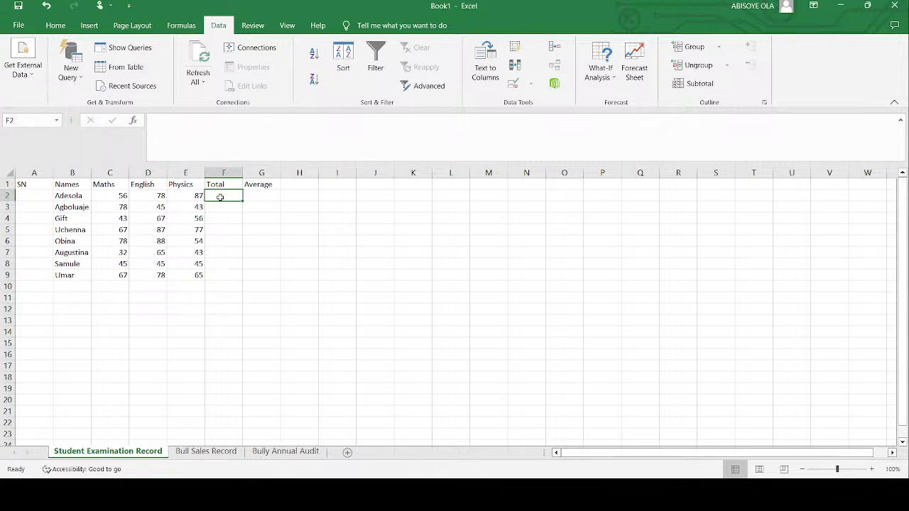
{"action": "left_click", "coordinate": [56, 27]}
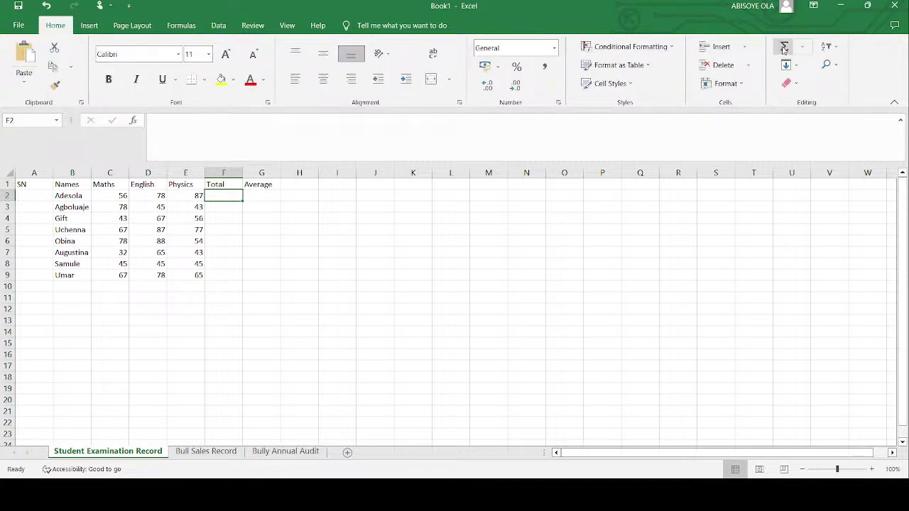
{"action": "left_click", "coordinate": [784, 47]}
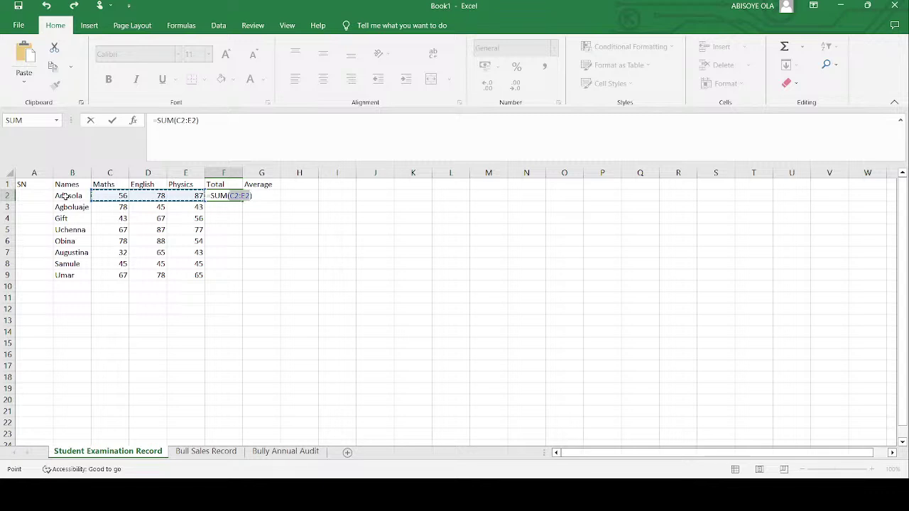
{"action": "key", "text": "Return"}
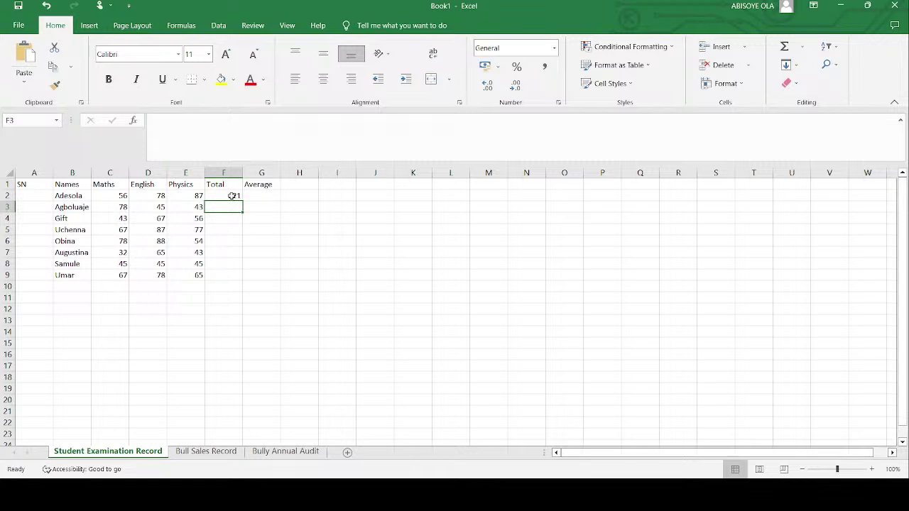
{"action": "left_click", "coordinate": [785, 48]}
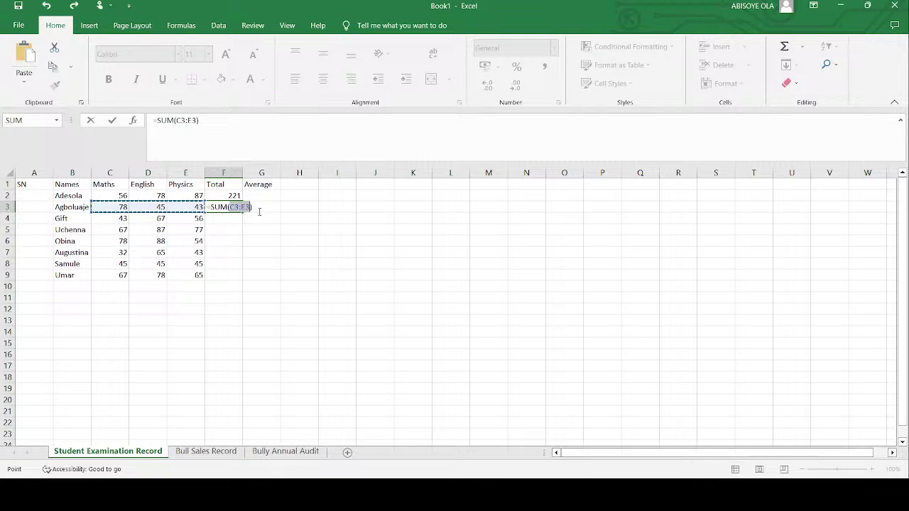
{"action": "key", "text": "Return"}
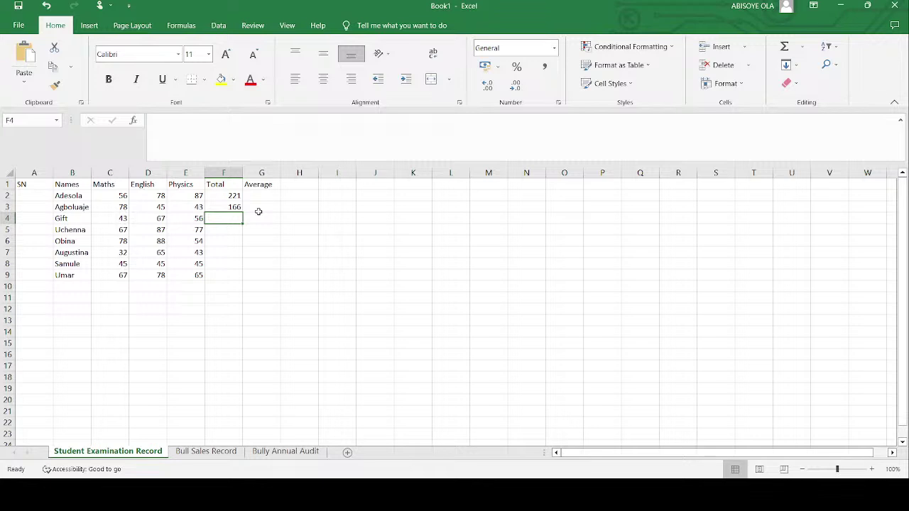
- Try AutoSum in cell F4, cancel the formula, and clear the Total cells F2:F5
{"action": "left_click", "coordinate": [782, 50]}
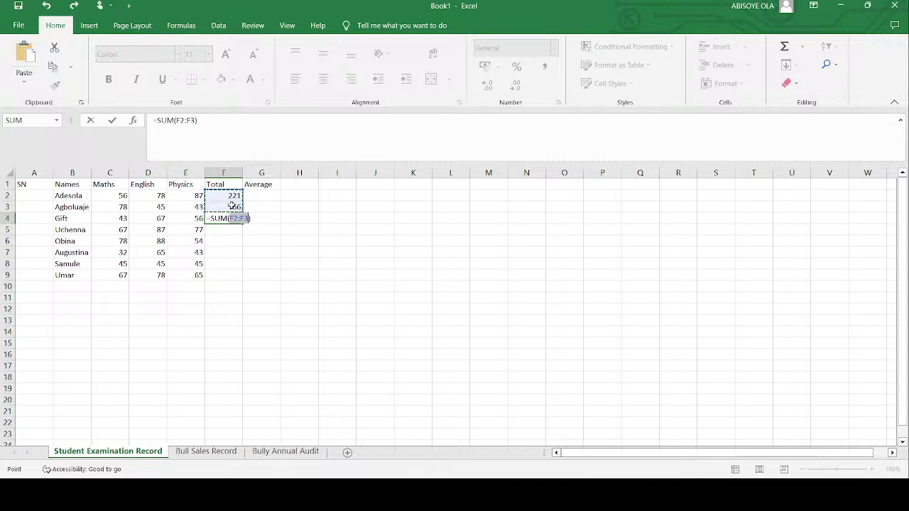
{"action": "key", "text": "Escape"}
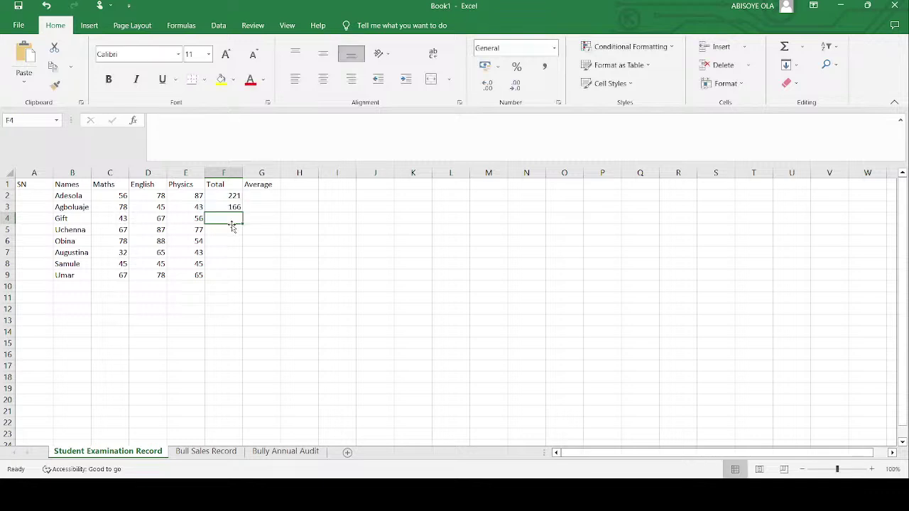
{"action": "left_click_drag", "start_coordinate": [233, 197], "coordinate": [232, 228]}
{"action": "key", "text": "Delete"}
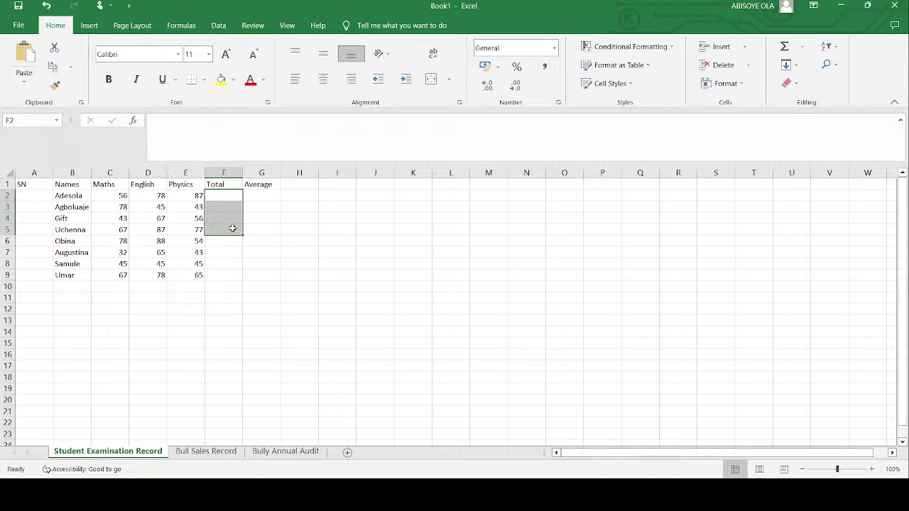
- Fill the first two Total cells with AutoSum formulas: =SUM(C2:E2) in F2 and =SUM(C3:E3) in F3
{"action": "left_click", "coordinate": [216, 194]}
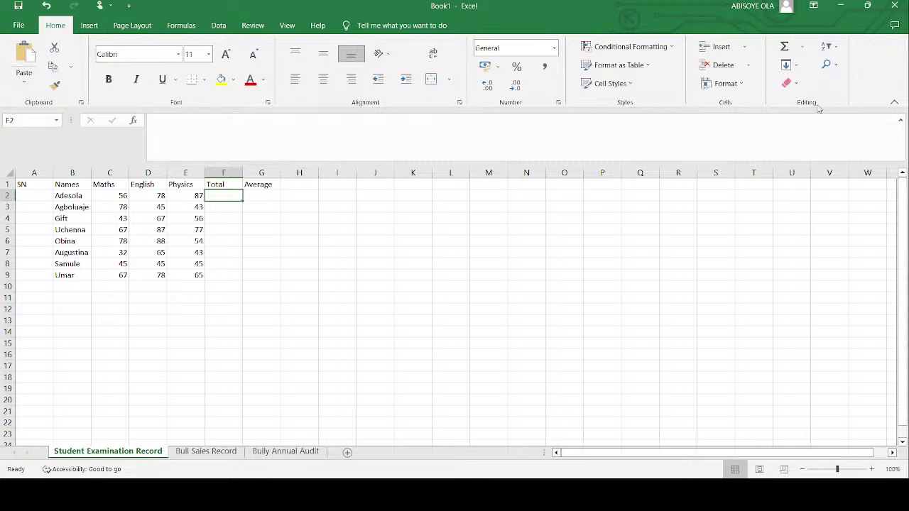
{"action": "left_click", "coordinate": [785, 50]}
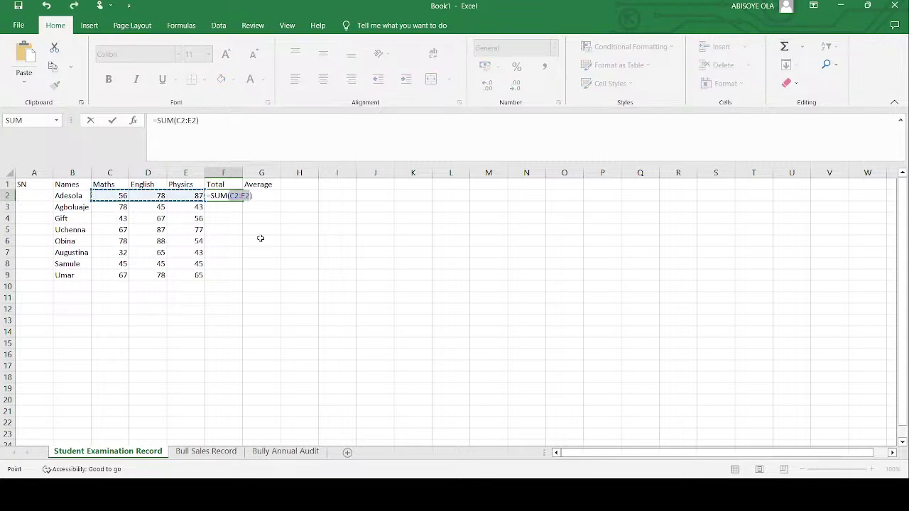
{"action": "key", "text": "Return"}
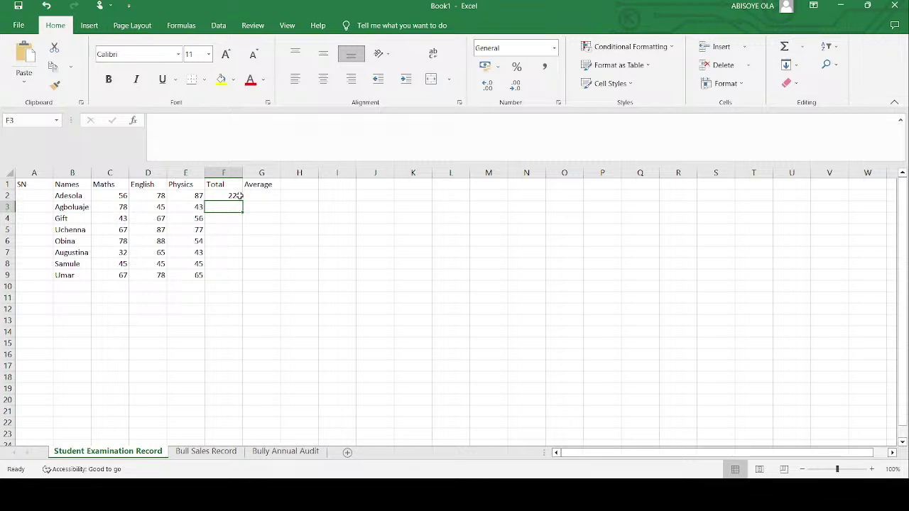
{"action": "left_click", "coordinate": [788, 51]}
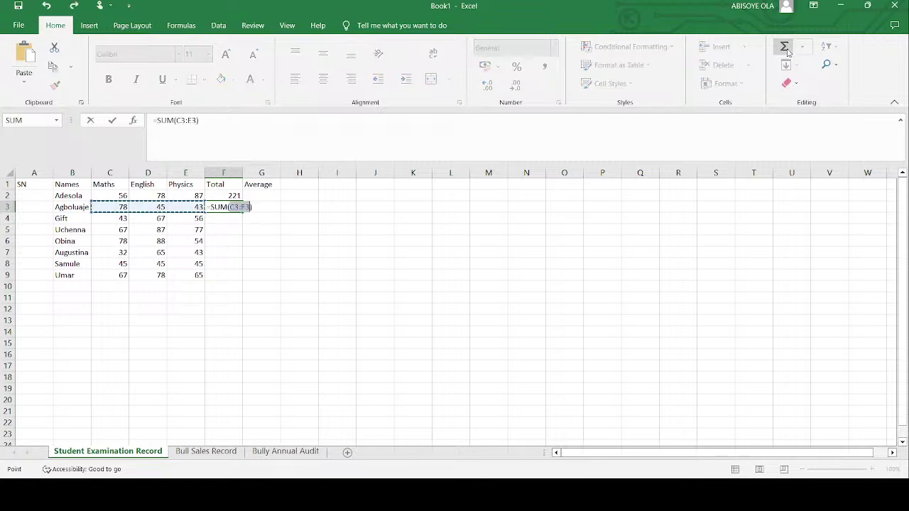
{"action": "key", "text": "Return"}
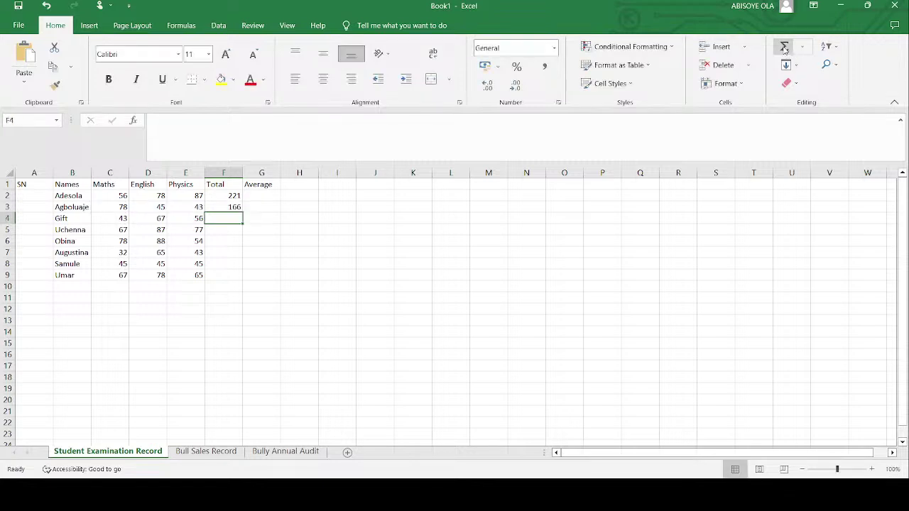
- Total the third student's scores in cell F4 using AutoSum with the range corrected to C4:E4
{"action": "left_click", "coordinate": [785, 48]}
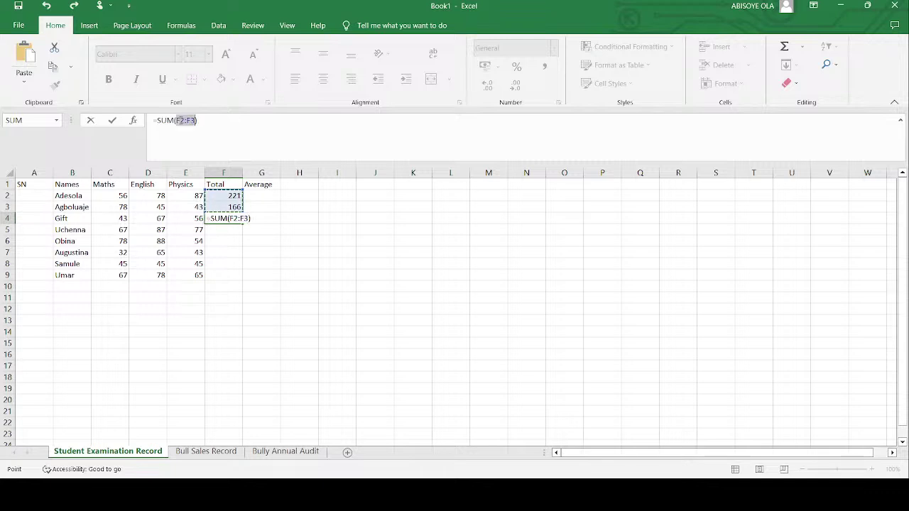
{"action": "double_click", "coordinate": [180, 121]}
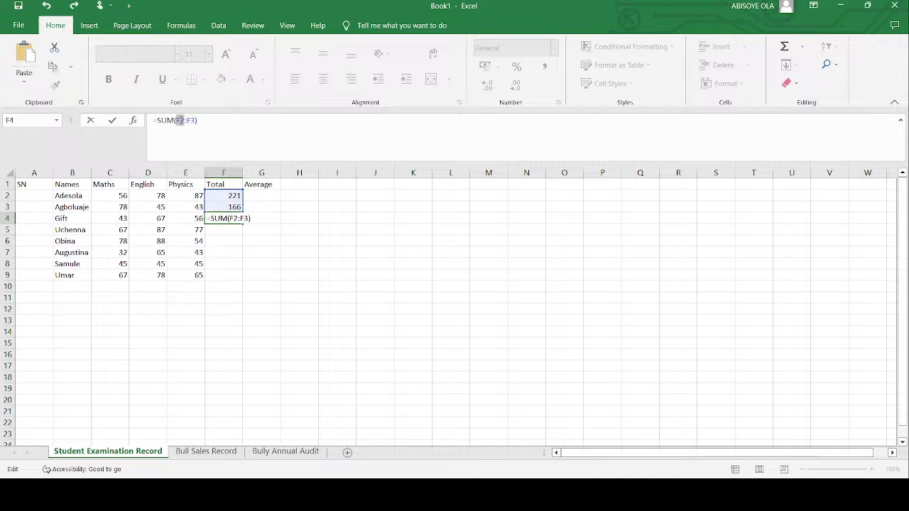
{"action": "type", "text": "C4"}
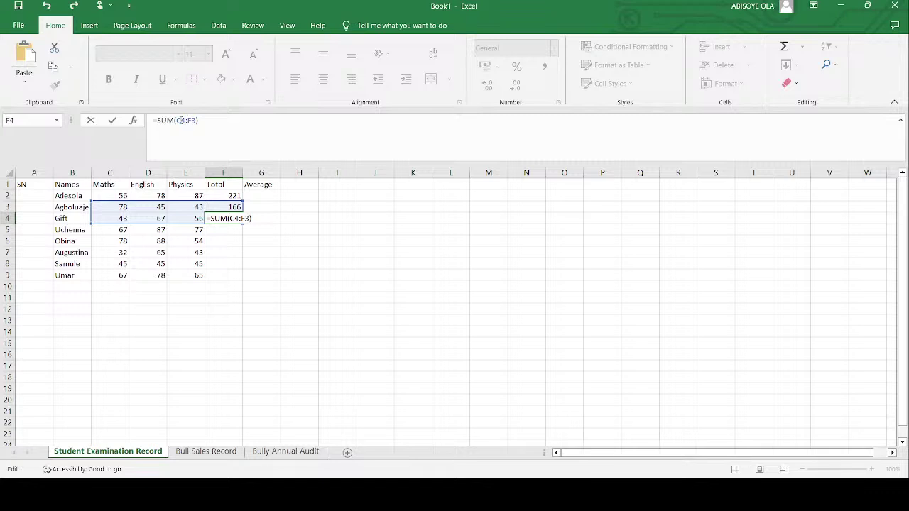
{"action": "left_click_drag", "start_coordinate": [187, 120], "coordinate": [192, 120]}
{"action": "type", "text": "E4"}
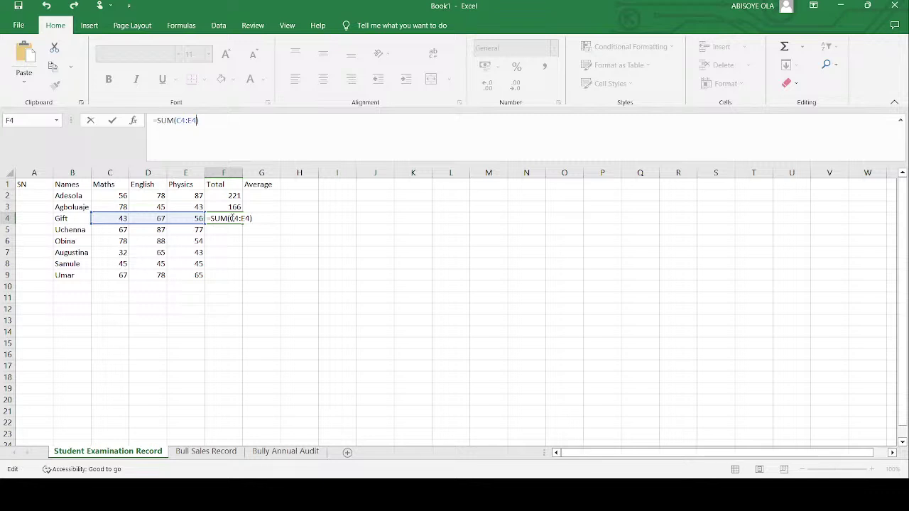
{"action": "key", "text": "Return"}
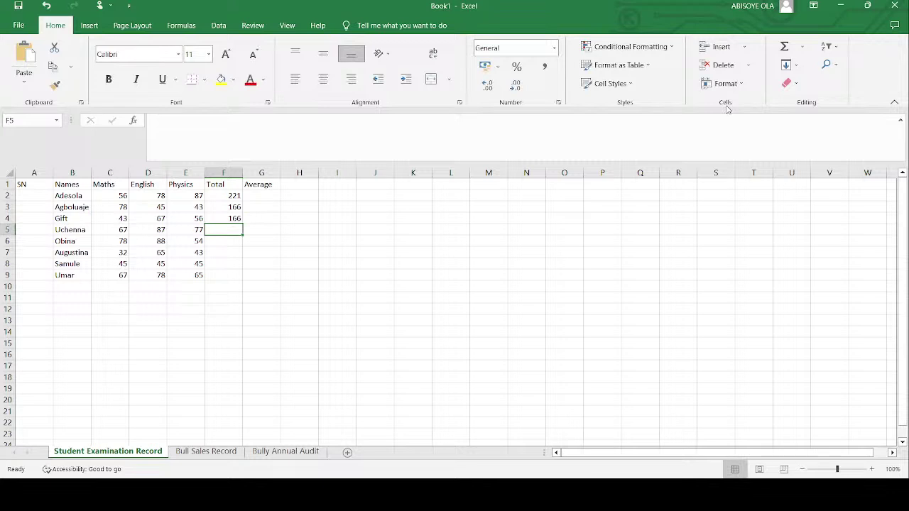
- Total the fourth student's scores in cell F5 using AutoSum with the range corrected to C5:E5
{"action": "left_click", "coordinate": [784, 47]}
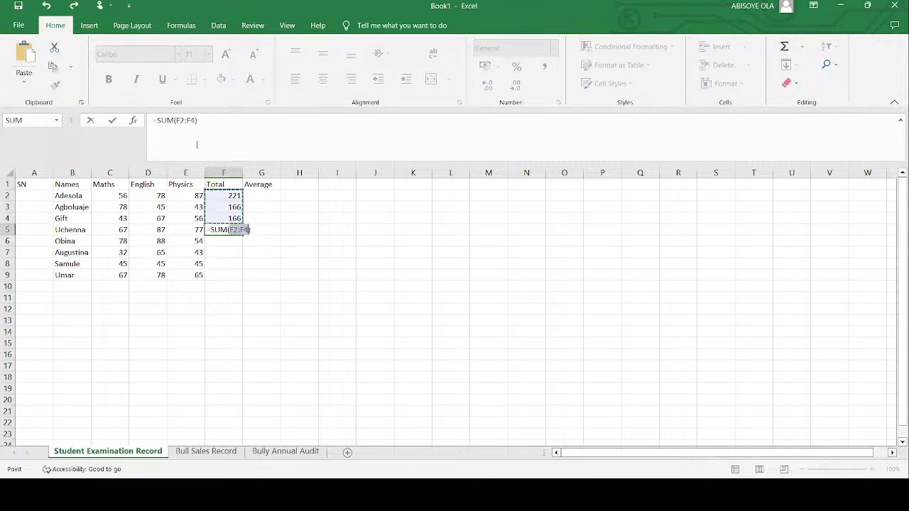
{"action": "left_click", "coordinate": [179, 121]}
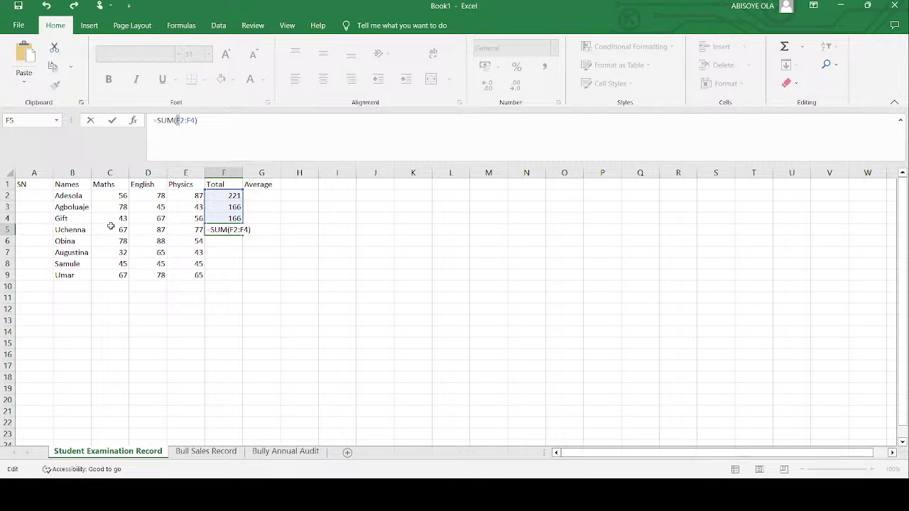
{"action": "left_click_drag", "start_coordinate": [111, 226], "coordinate": [111, 226]}
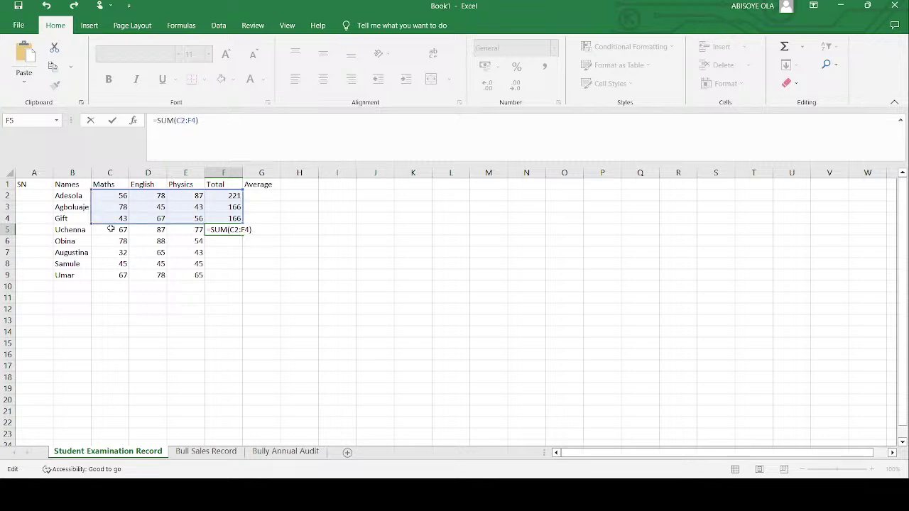
{"action": "left_click", "coordinate": [111, 229]}
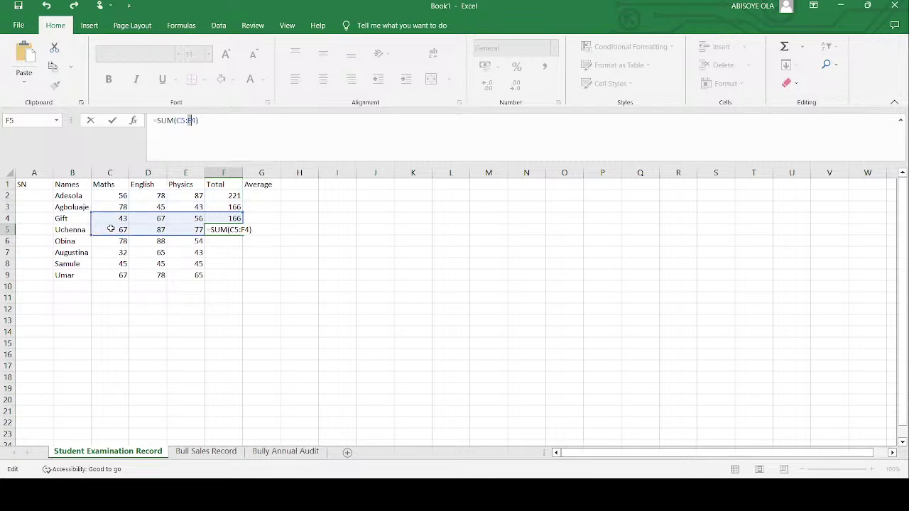
{"action": "type", "text": "C"}
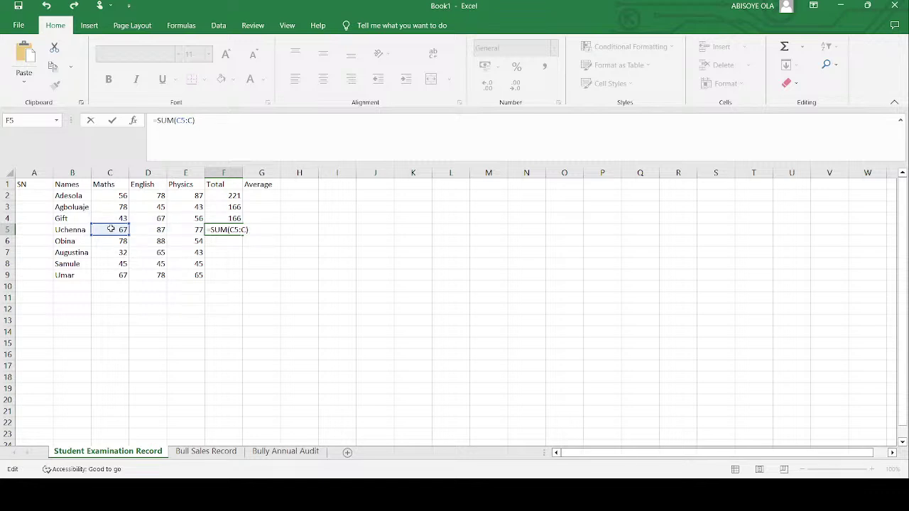
{"action": "key", "text": "BackSpace"}
{"action": "type", "text": "F"}
{"action": "key", "text": "Return"}
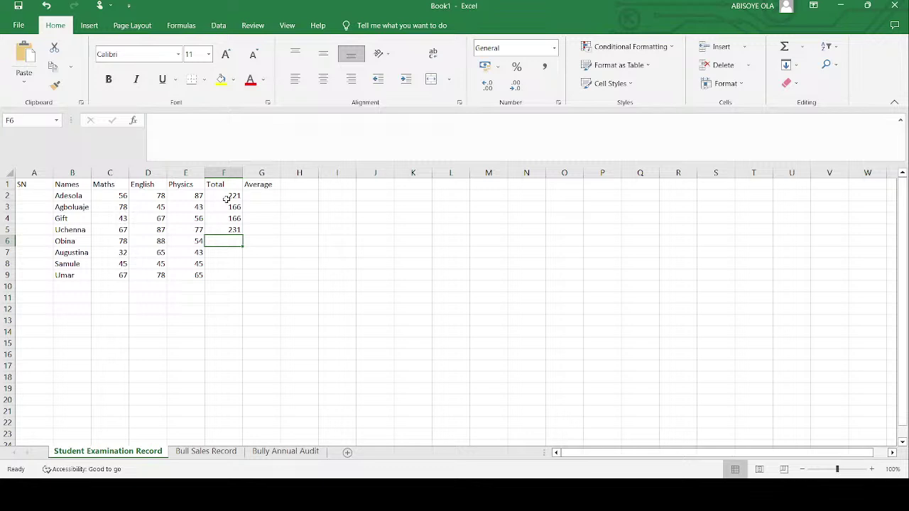
- Replace the Total entries in F2:F9 with an AutoSum of C2:E2 in F2, filled down through F9
{"action": "left_click_drag", "start_coordinate": [226, 199], "coordinate": [231, 270]}
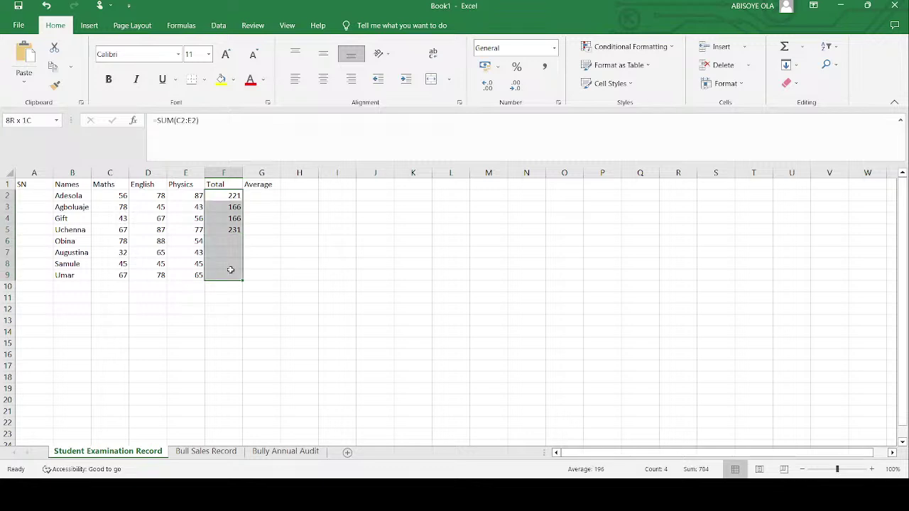
{"action": "key", "text": "Delete"}
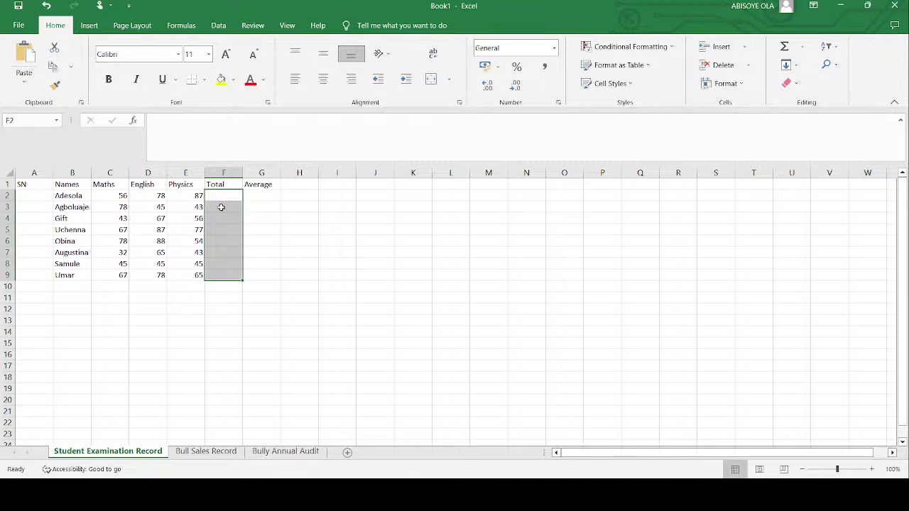
{"action": "left_click", "coordinate": [229, 196]}
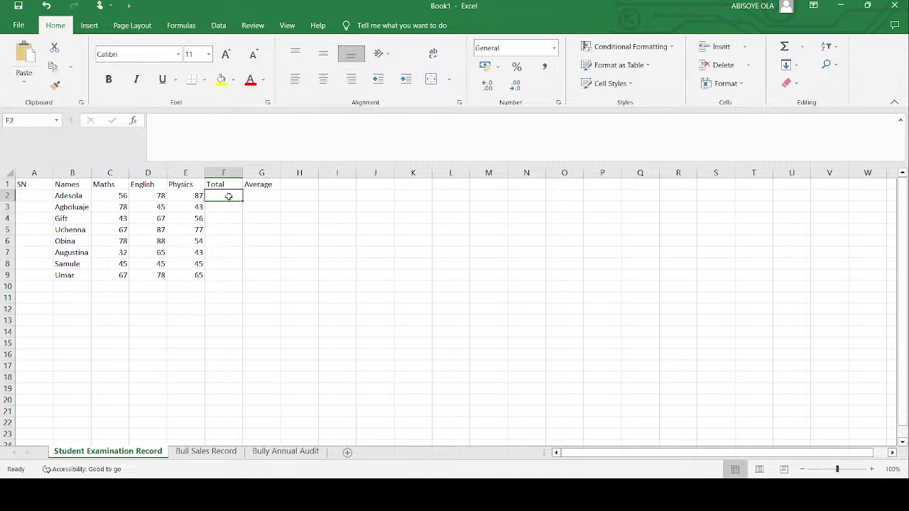
{"action": "left_click", "coordinate": [784, 47]}
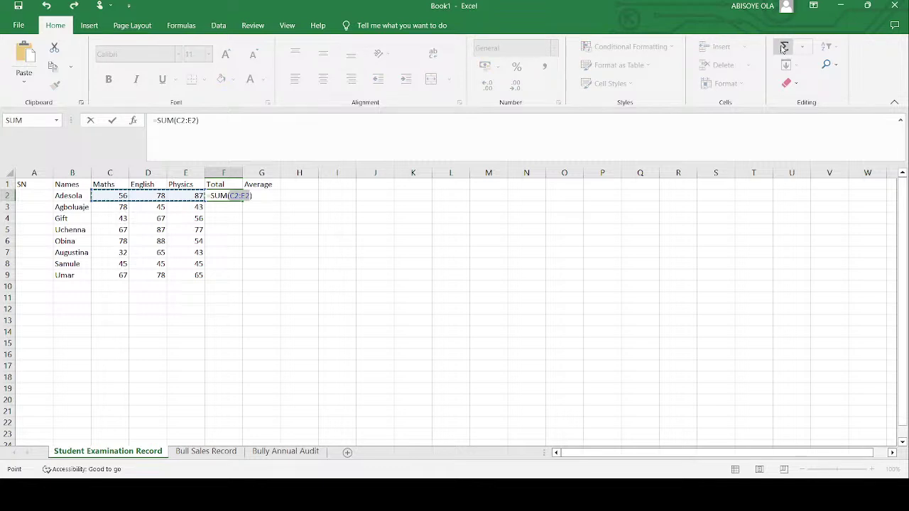
{"action": "key", "text": "Return"}
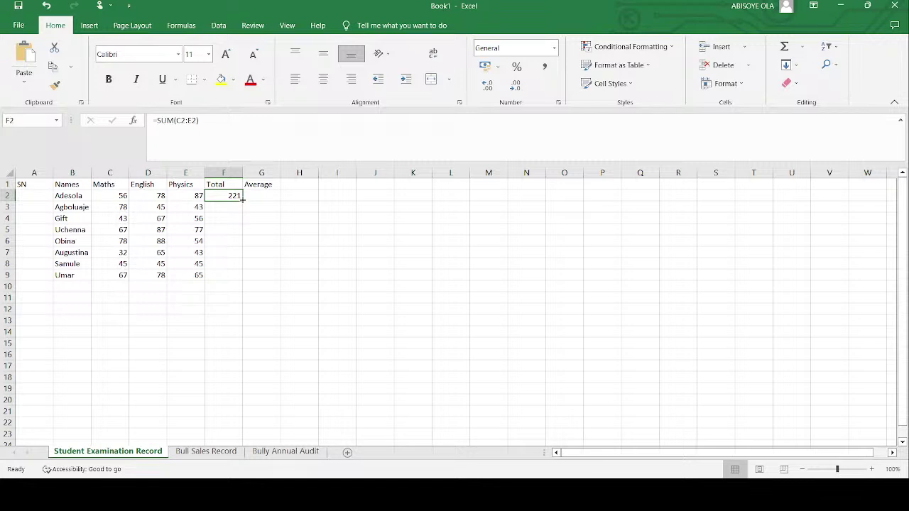
{"action": "left_click_drag", "start_coordinate": [242, 200], "coordinate": [239, 276]}
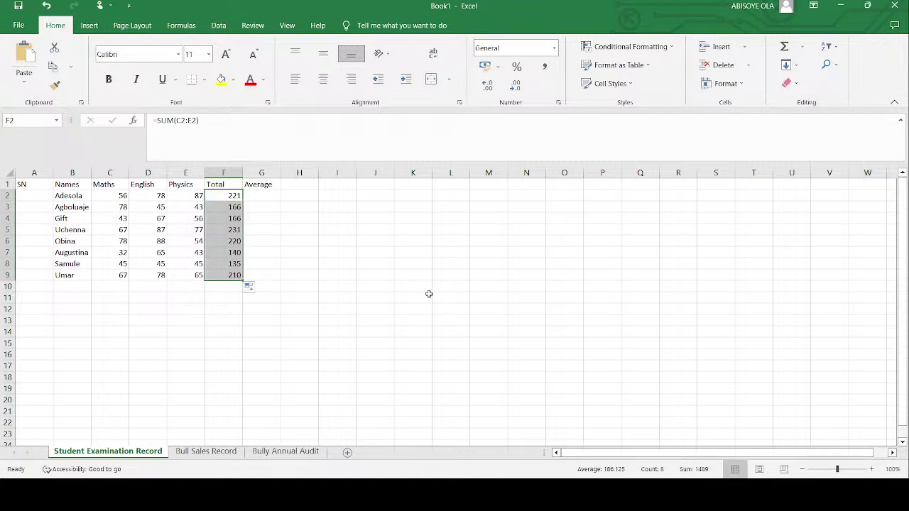
- Insert the Average function in cell G2 and correct its range so the formula is =AVERAGE(C2:E2)
{"action": "left_click", "coordinate": [263, 194]}
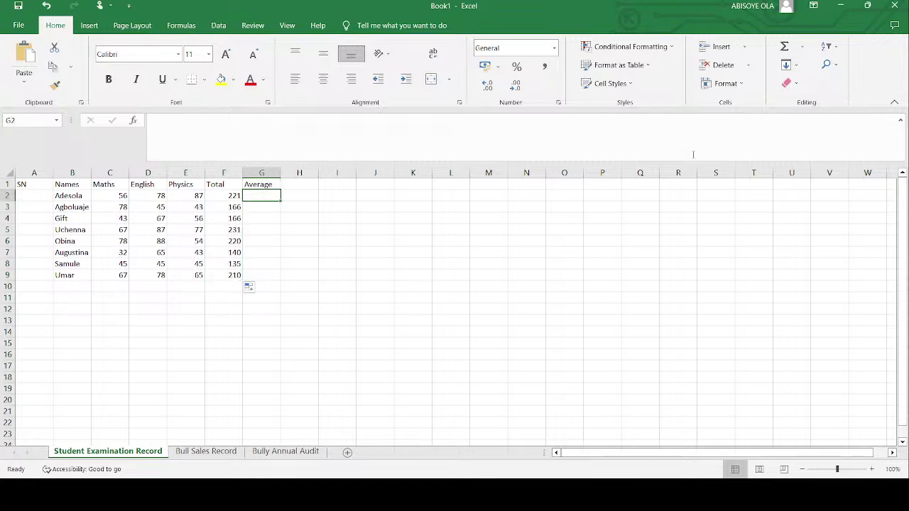
{"action": "left_click", "coordinate": [803, 51]}
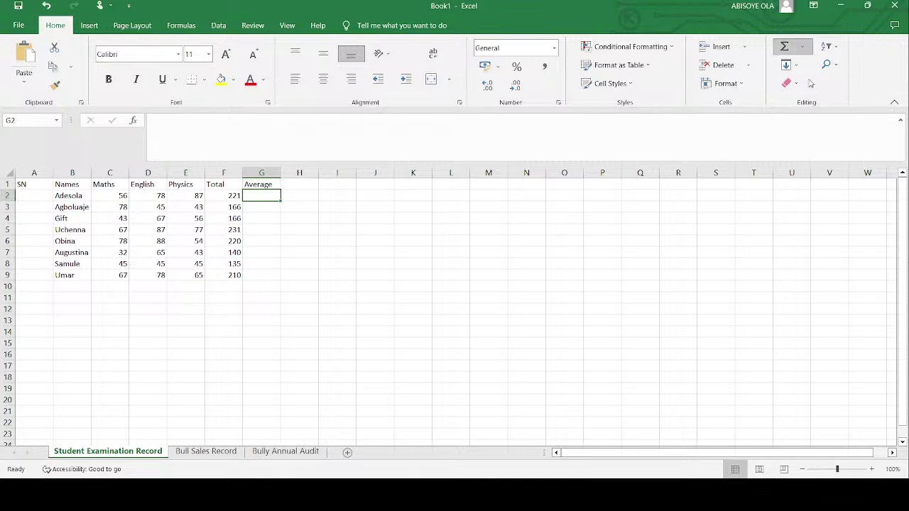
{"action": "left_click", "coordinate": [811, 84]}
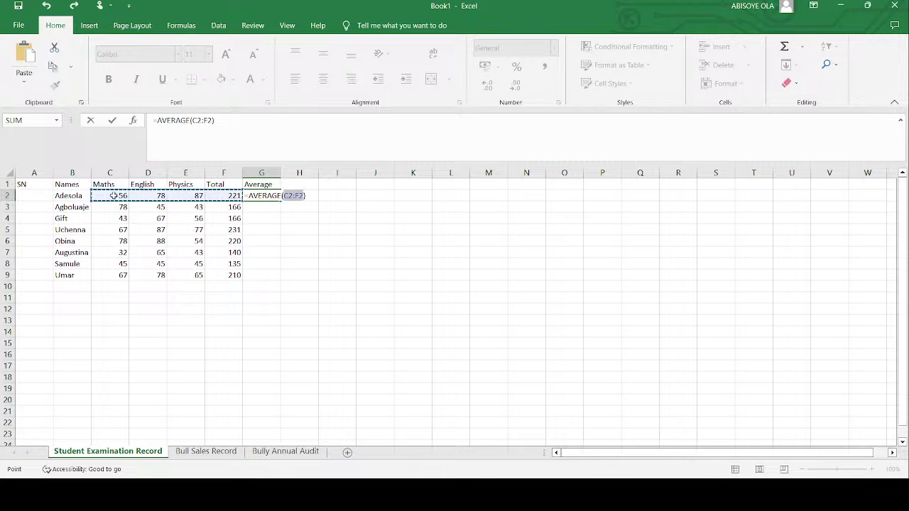
{"action": "left_click_drag", "start_coordinate": [114, 196], "coordinate": [216, 195]}
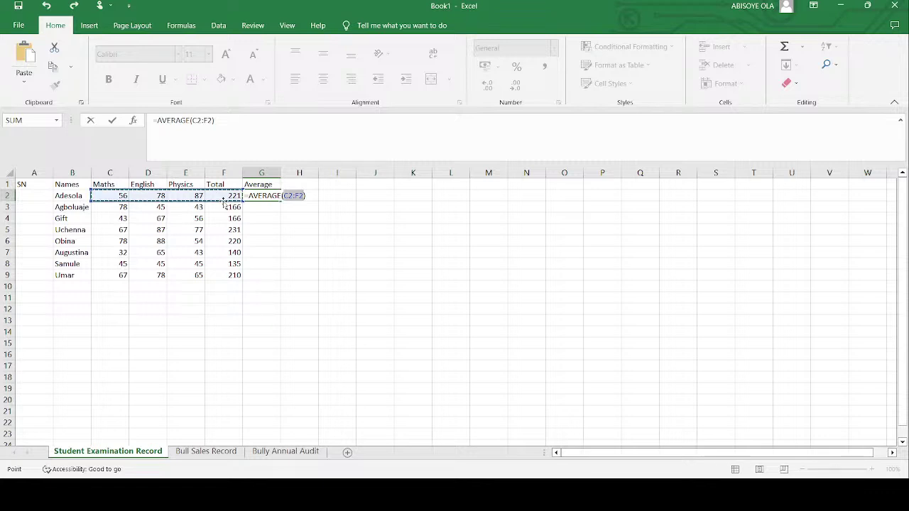
{"action": "left_click", "coordinate": [187, 120]}
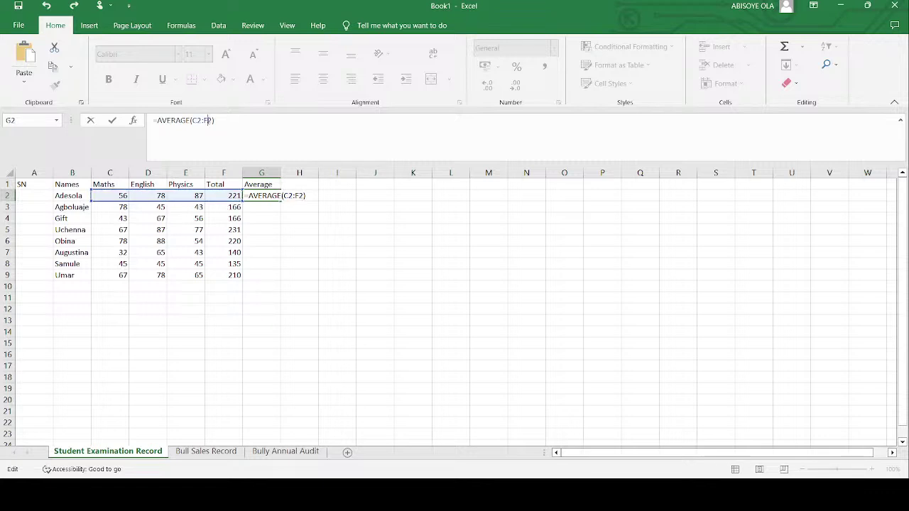
{"action": "key", "text": "BackSpace"}
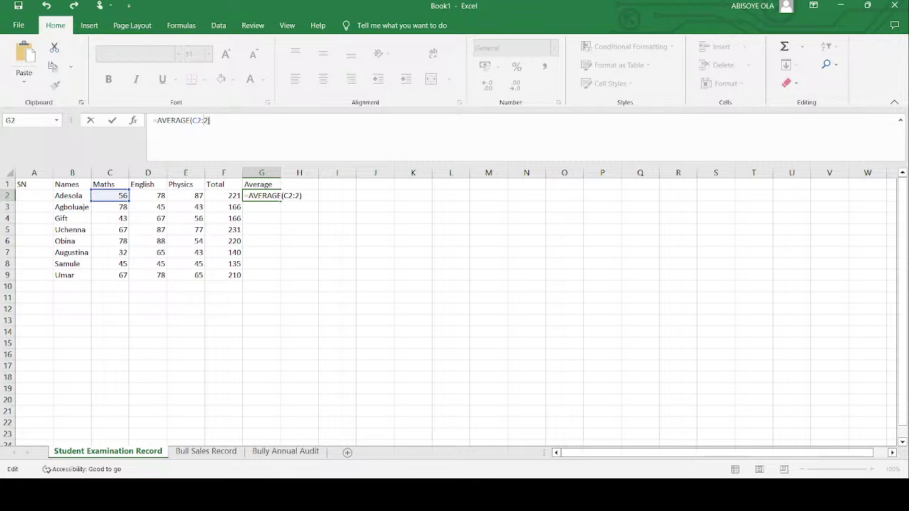
{"action": "type", "text": "E"}
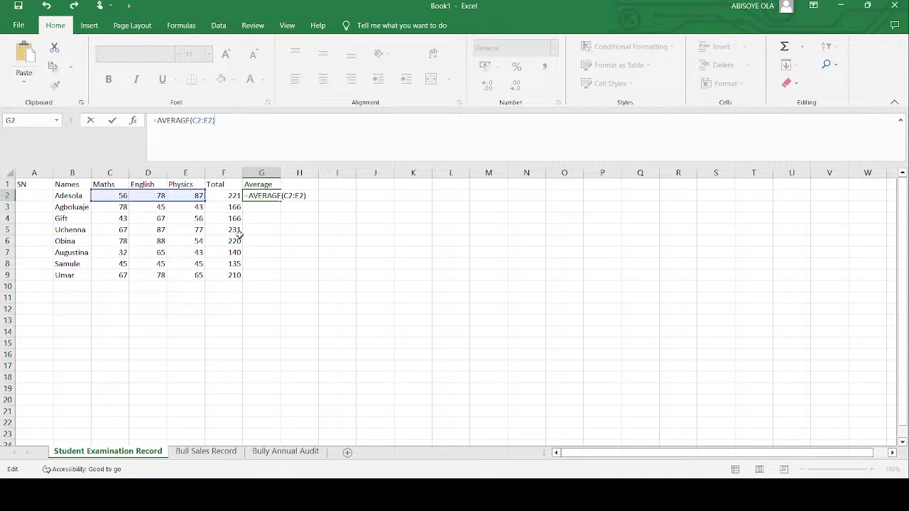
{"action": "key", "text": "ctrl+Return"}
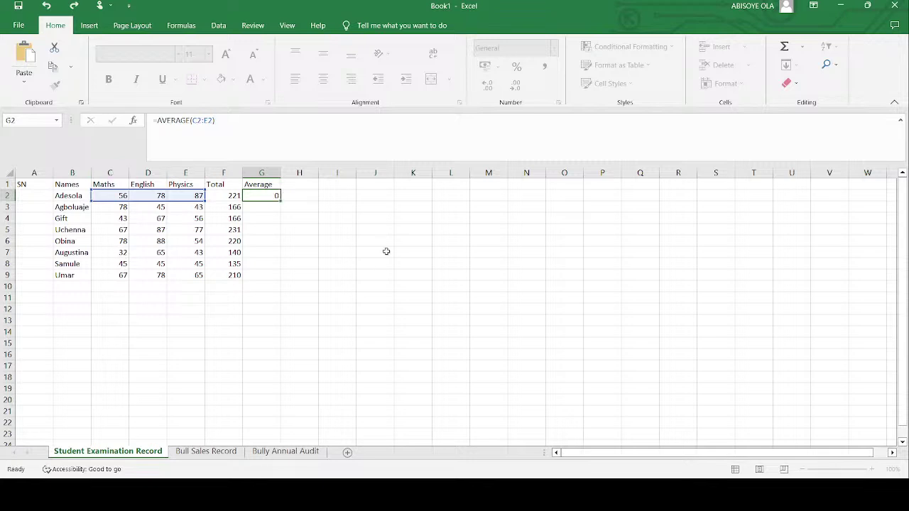
{"action": "key", "text": "Return"}
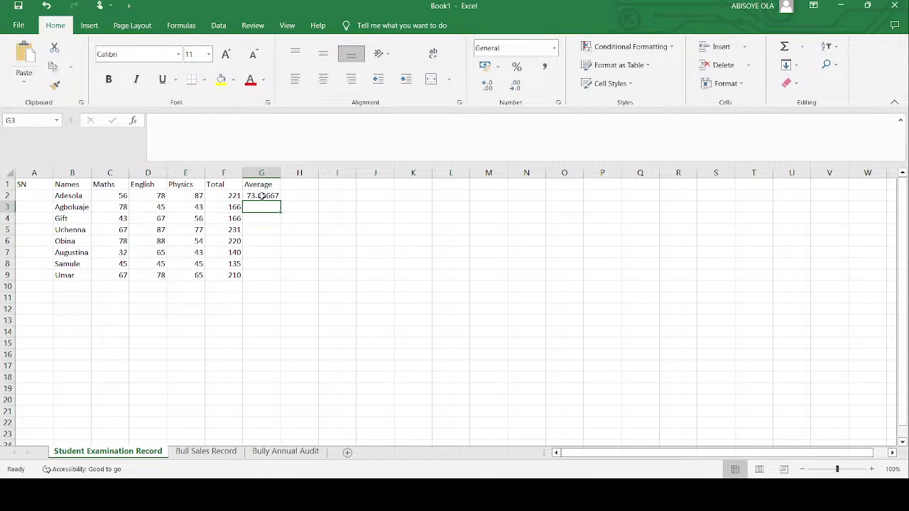
- Fill the average formula from G2 down through G9, and clear the cells G2:G9
{"action": "left_click", "coordinate": [262, 196]}
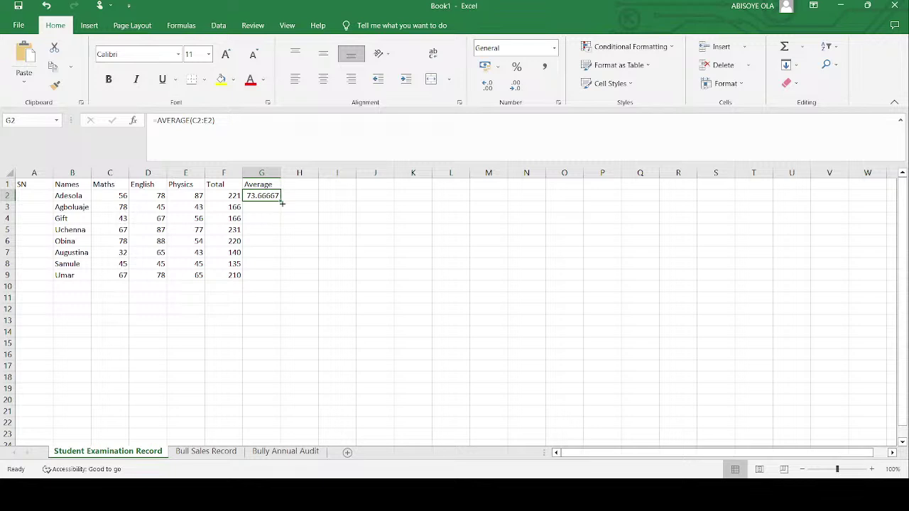
{"action": "left_click_drag", "start_coordinate": [282, 203], "coordinate": [286, 280]}
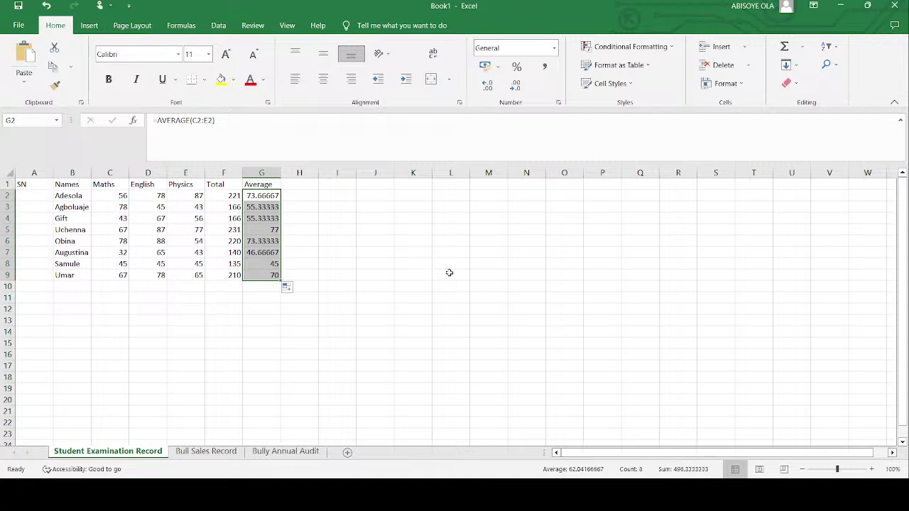
{"action": "key", "text": "Delete"}
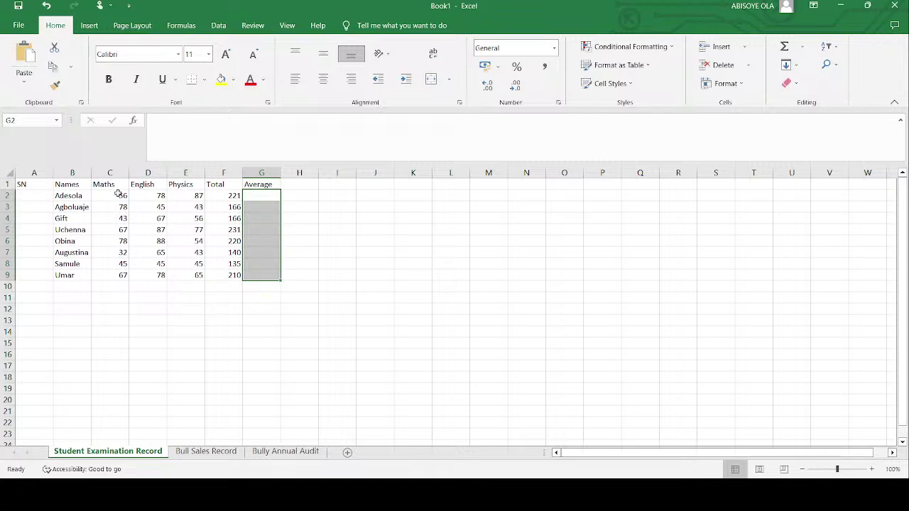
- Calculate the first student's average in cell G2 by dividing the total by three with the formula =F2/3
{"action": "left_click", "coordinate": [163, 198]}
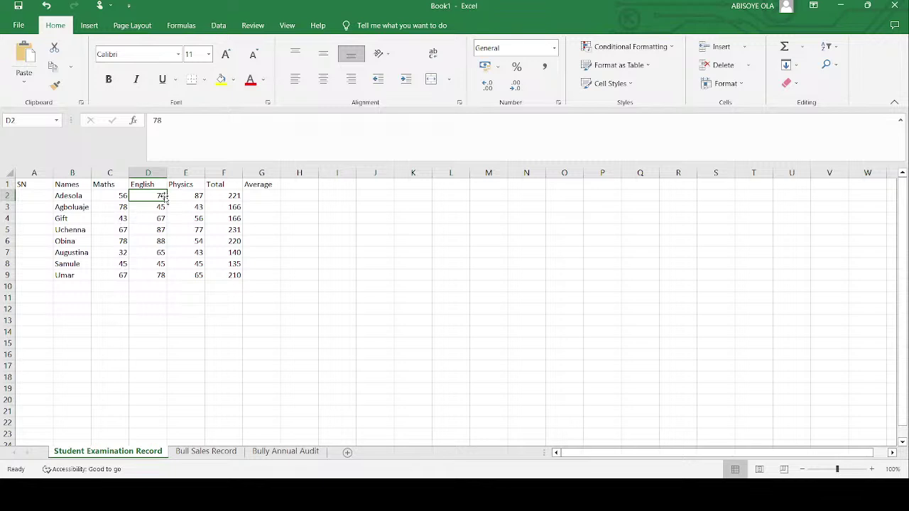
{"action": "left_click", "coordinate": [177, 195]}
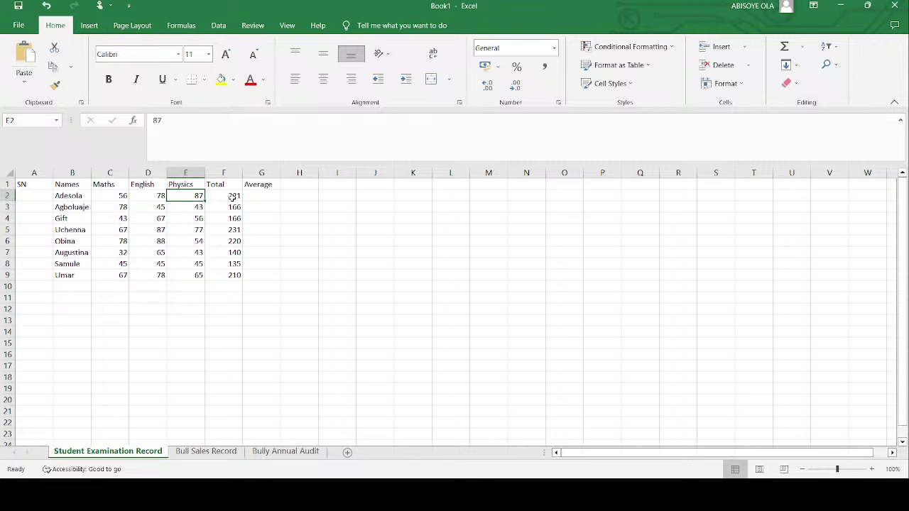
{"action": "left_click", "coordinate": [250, 201]}
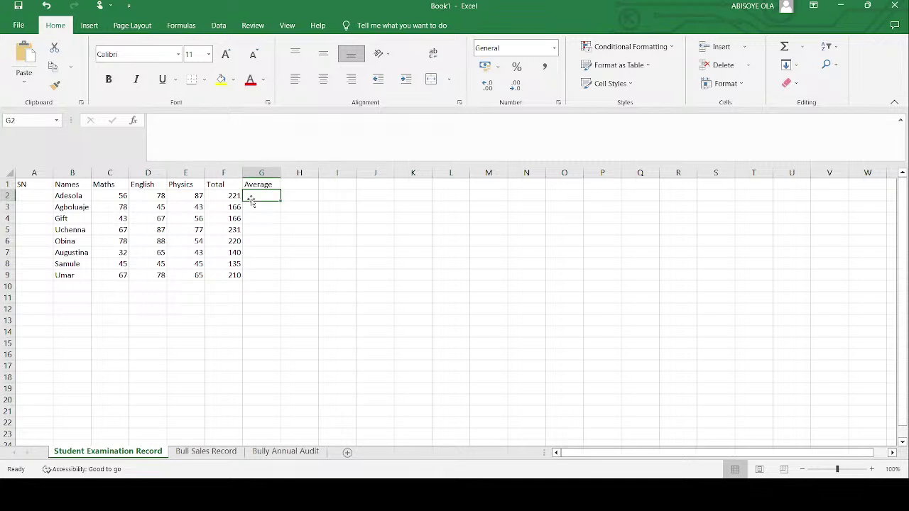
{"action": "type", "text": "="}
{"action": "left_click", "coordinate": [223, 196]}
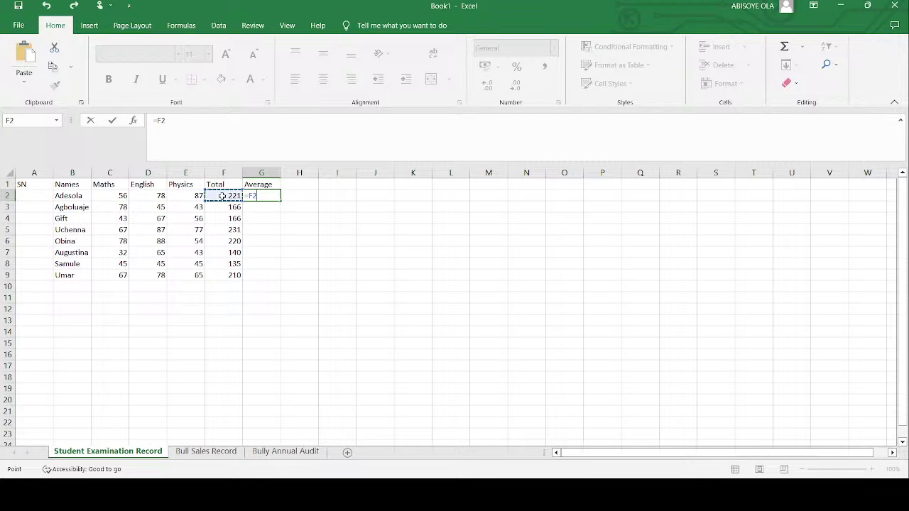
{"action": "type", "text": "/3"}
{"action": "key", "text": "Return"}
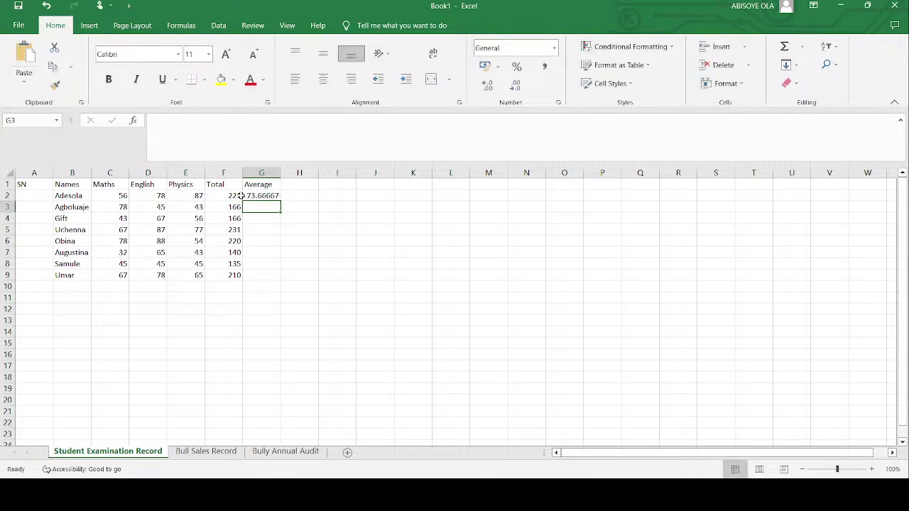
{"action": "left_click", "coordinate": [262, 197]}
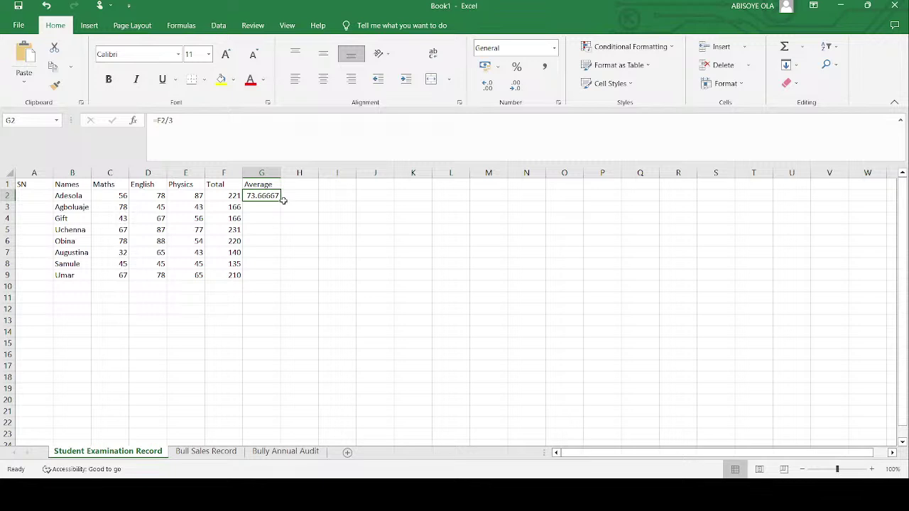
- Fill the divided-total formula =F2/3 from G2 down through G9, and clear the cells G2:G9
{"action": "left_click_drag", "start_coordinate": [283, 200], "coordinate": [283, 279]}
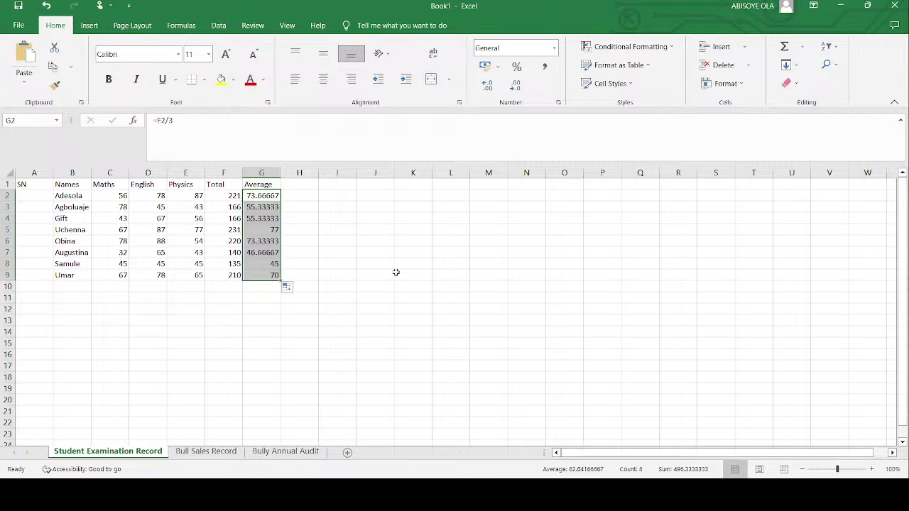
{"action": "key", "text": "Delete"}
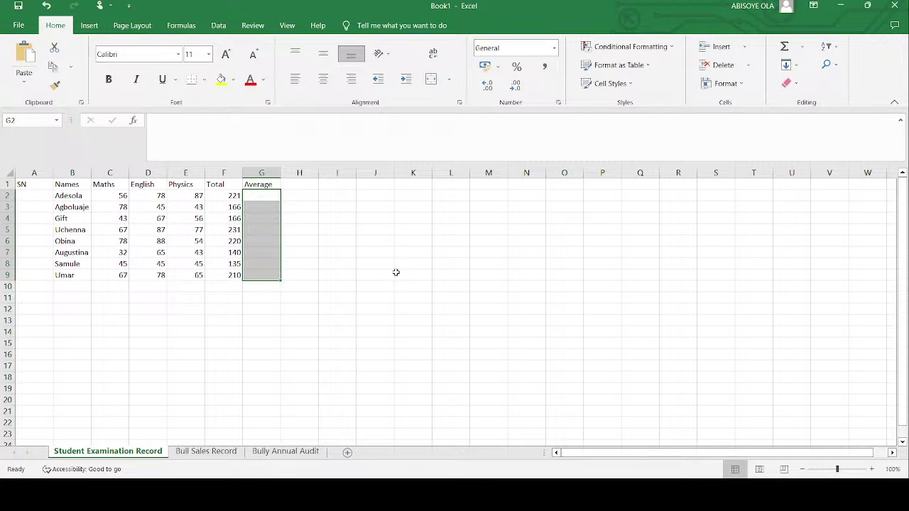
- Try to calculate the first student's average in G2 by dividing the score range by three with =C2:E2/3
{"action": "type", "text": "="}
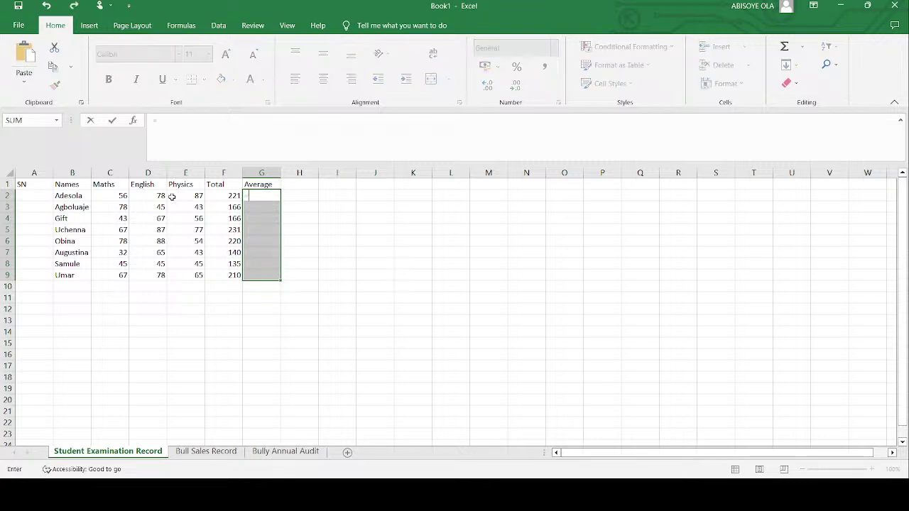
{"action": "left_click", "coordinate": [115, 196]}
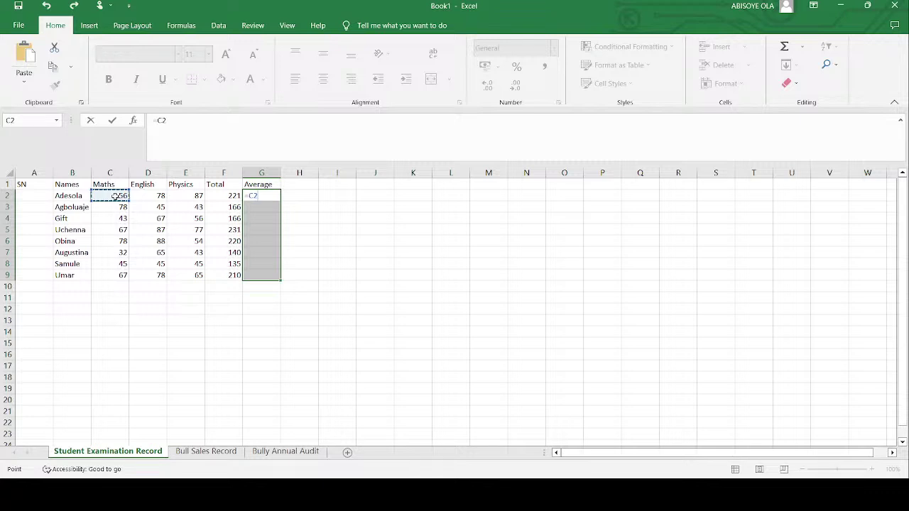
{"action": "left_click_drag", "start_coordinate": [115, 196], "coordinate": [189, 202]}
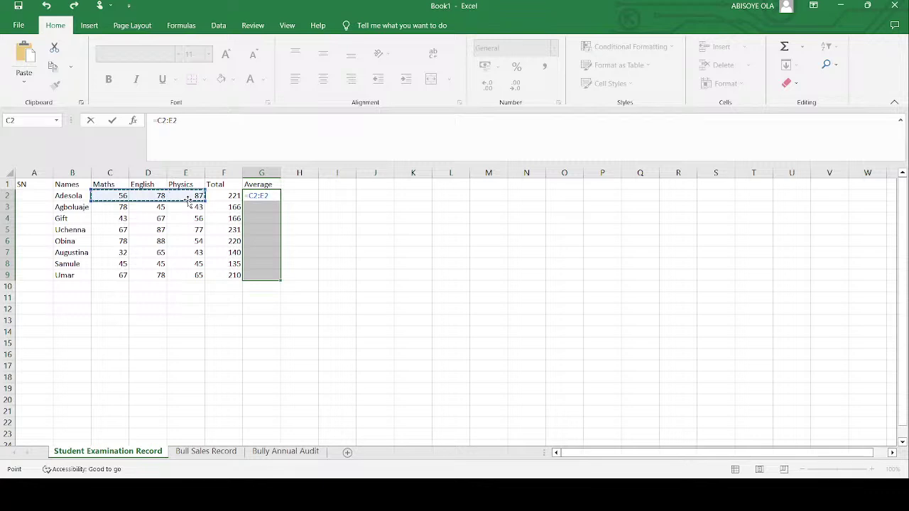
{"action": "type", "text": "/3"}
{"action": "key", "text": "Return"}
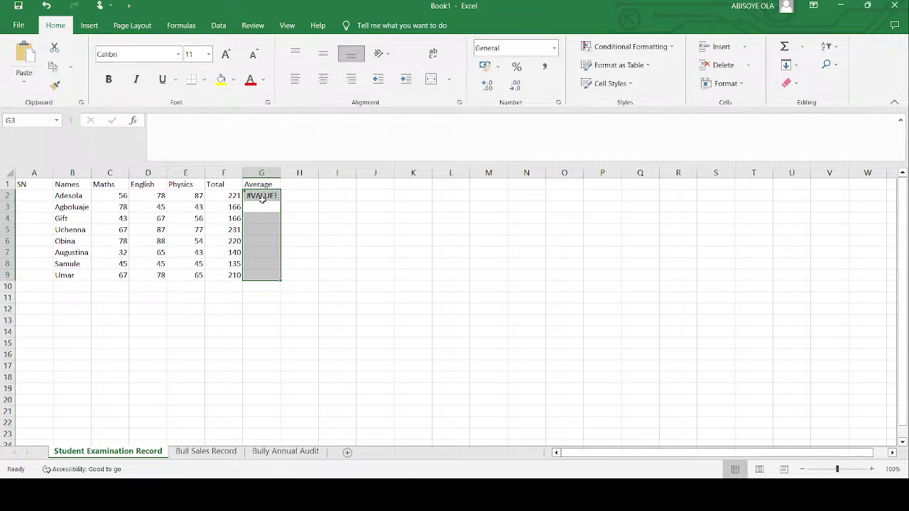
- Replace the formula in G2 with the bracketed sum of the three subject scores divided by three, =(C2+D2+E2)/3
{"action": "left_click", "coordinate": [262, 198]}
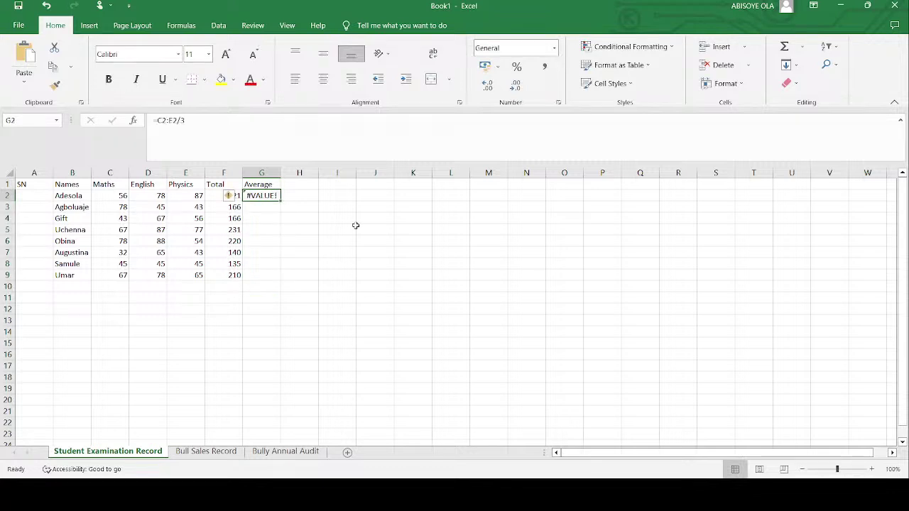
{"action": "type", "text": "="}
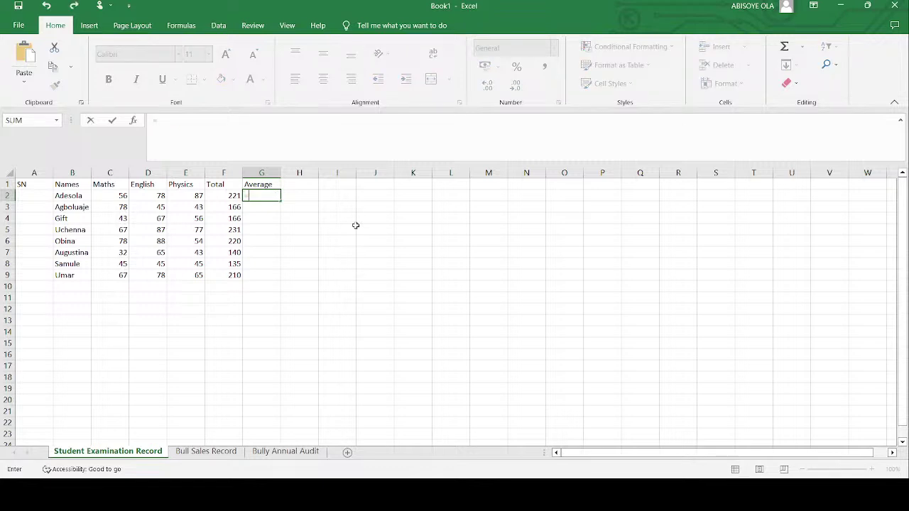
{"action": "left_click", "coordinate": [114, 198]}
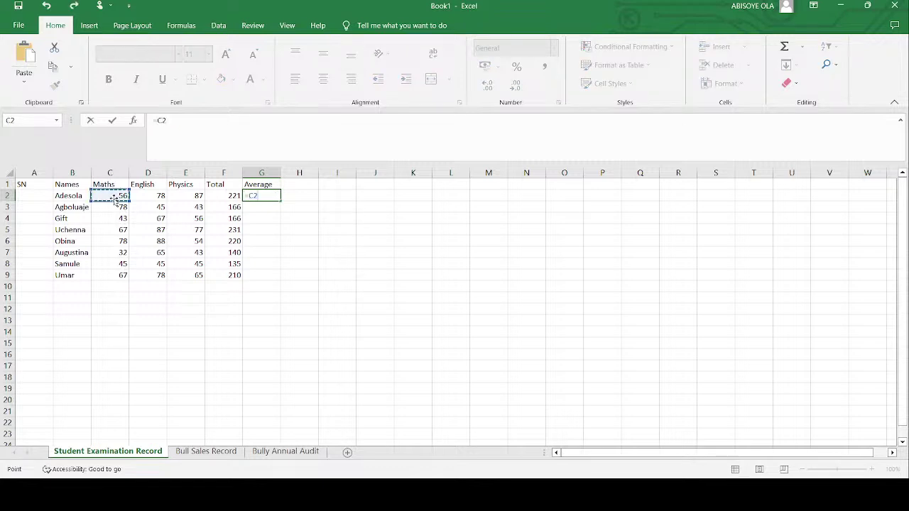
{"action": "type", "text": "+"}
{"action": "left_click", "coordinate": [152, 196]}
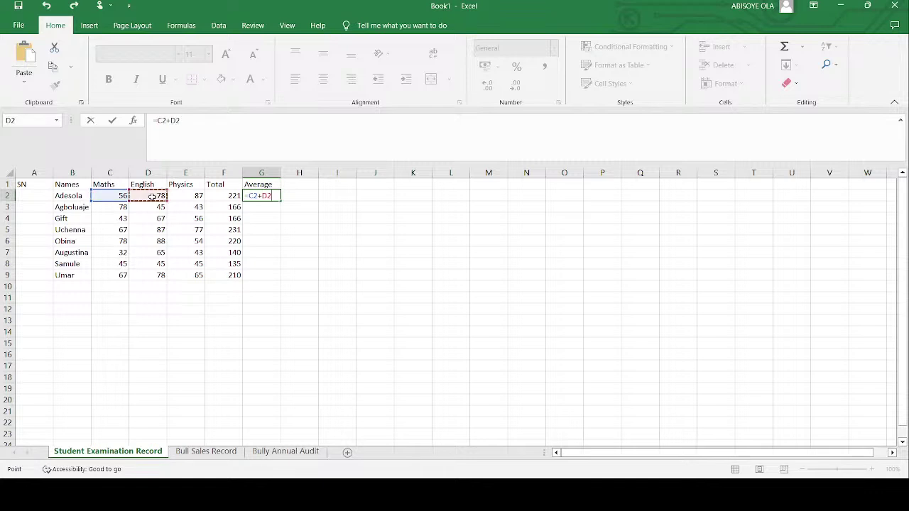
{"action": "type", "text": "+"}
{"action": "left_click", "coordinate": [193, 196]}
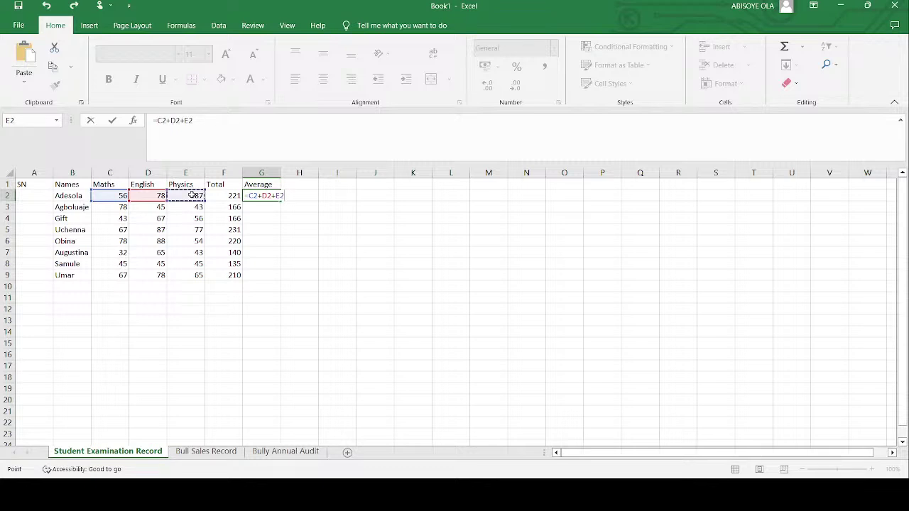
{"action": "type", "text": "/3"}
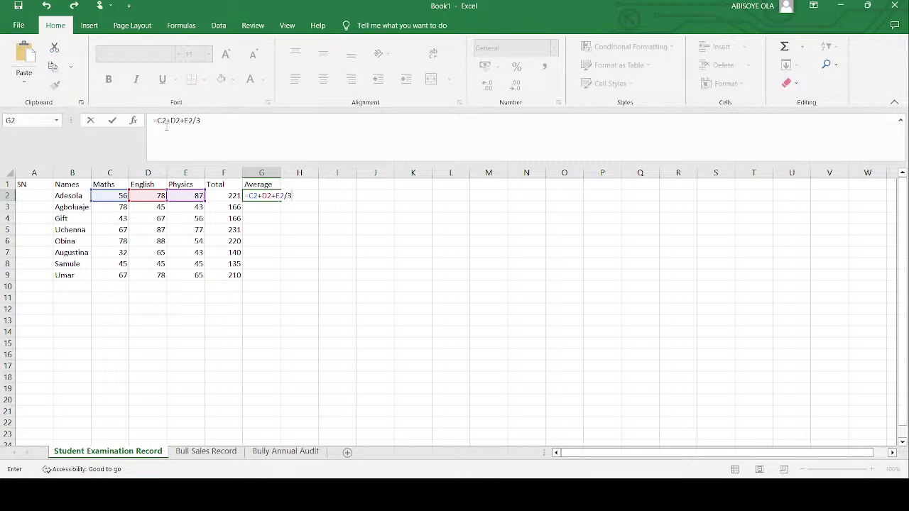
{"action": "left_click", "coordinate": [157, 121]}
{"action": "type", "text": "("}
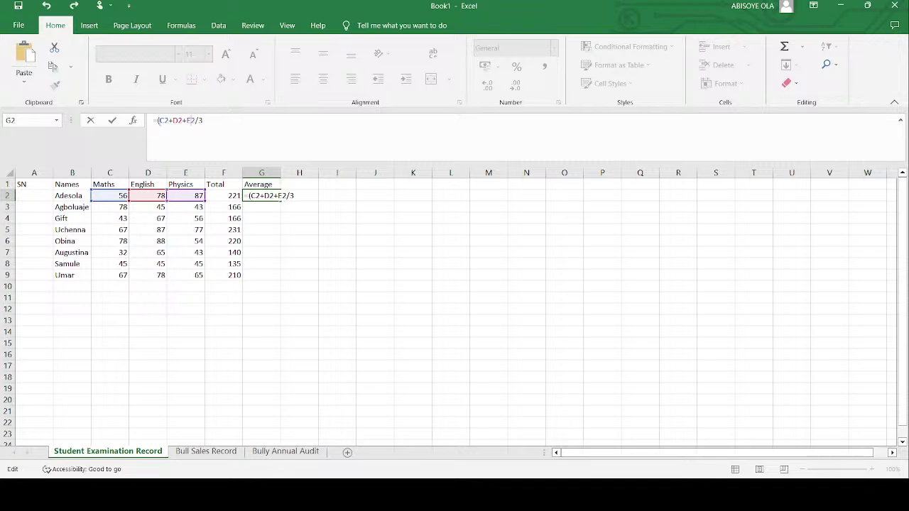
{"action": "type", "text": ")"}
{"action": "key", "text": "Return"}
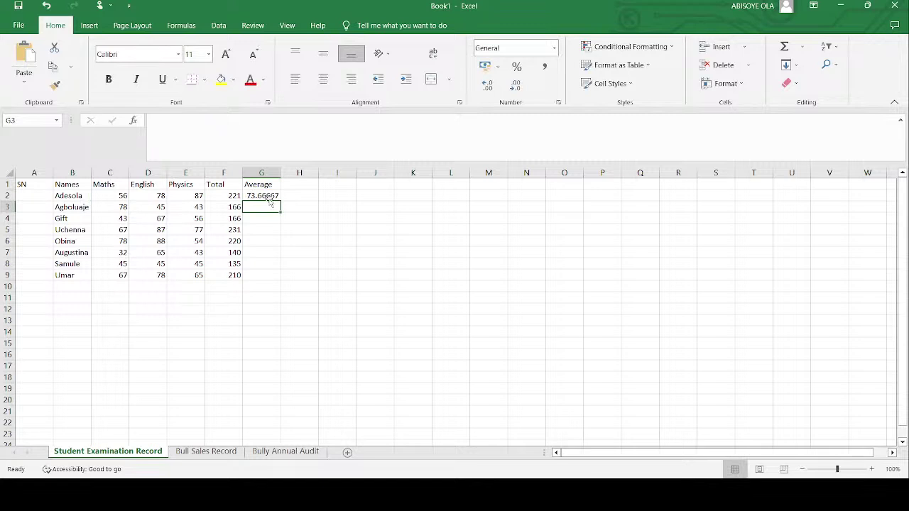
- Fill the formula =(C2+D2+E2)/3 from G2 down through G9, and clear the Average cells G2:G9
{"action": "left_click", "coordinate": [269, 198]}
{"action": "left_click_drag", "start_coordinate": [281, 202], "coordinate": [282, 277]}
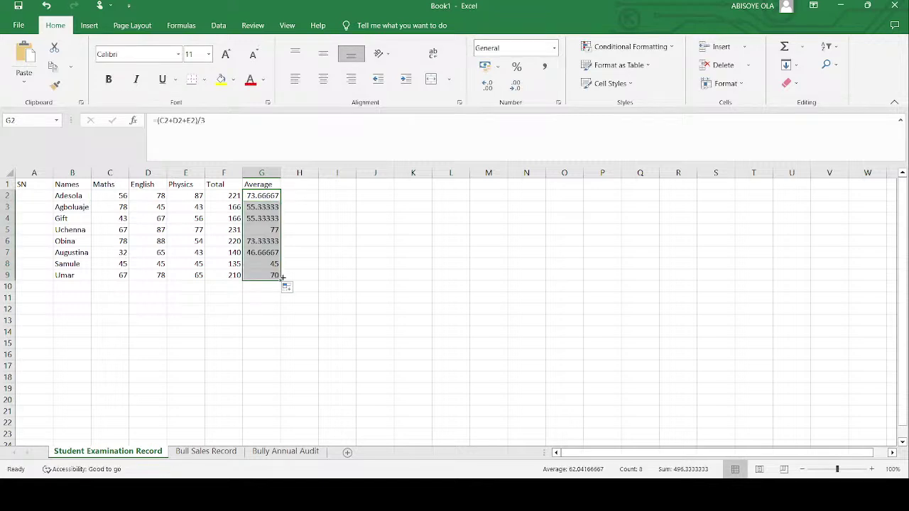
{"action": "key", "text": "Delete"}
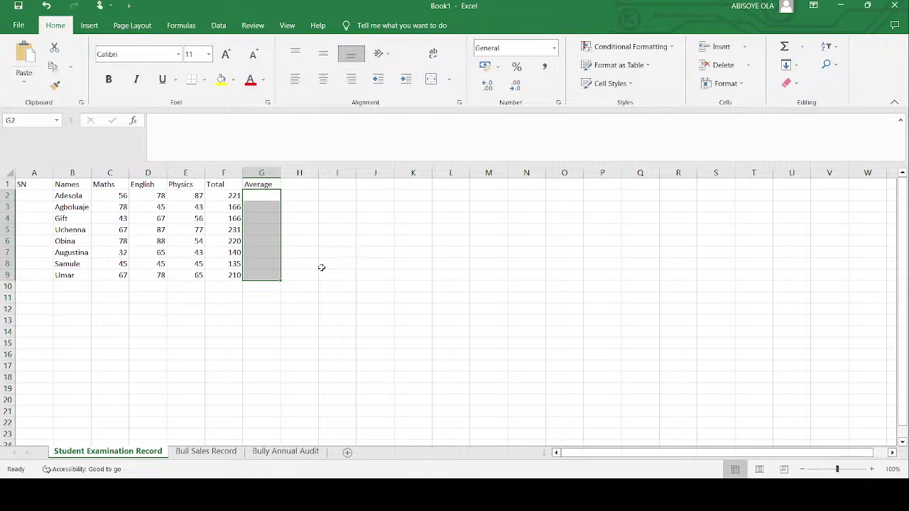
- Insert the Average function in G2 with its range corrected to C2:E2, and fill it down through G9
{"action": "left_click", "coordinate": [264, 196]}
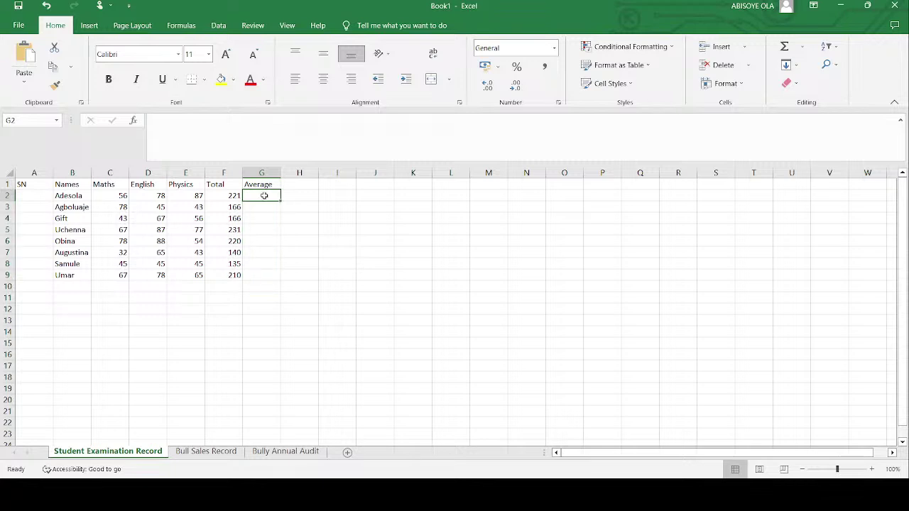
{"action": "left_click", "coordinate": [802, 48]}
{"action": "left_click", "coordinate": [792, 79]}
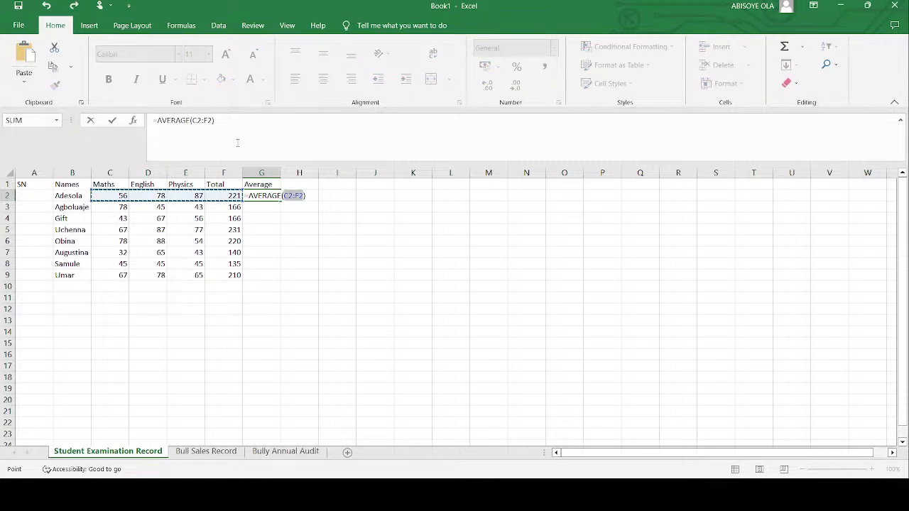
{"action": "left_click", "coordinate": [205, 120]}
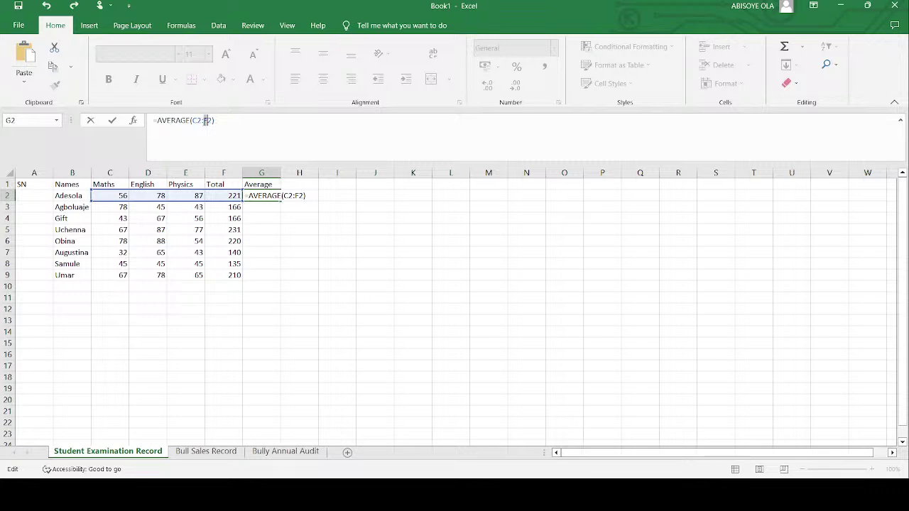
{"action": "type", "text": "2"}
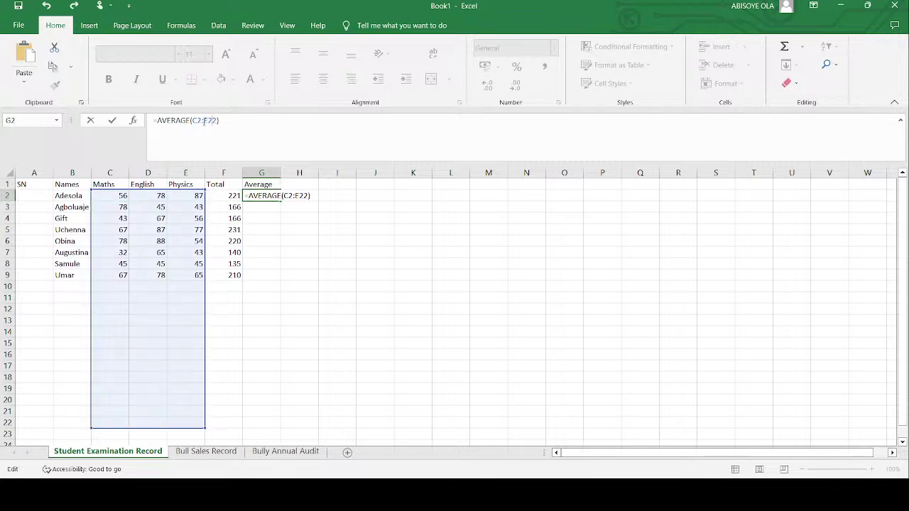
{"action": "key", "text": "BackSpace"}
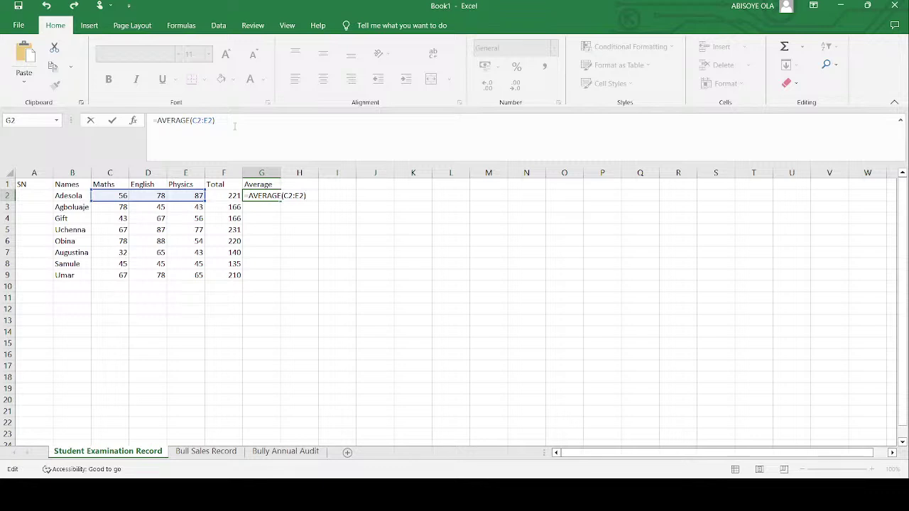
{"action": "key", "text": "Return"}
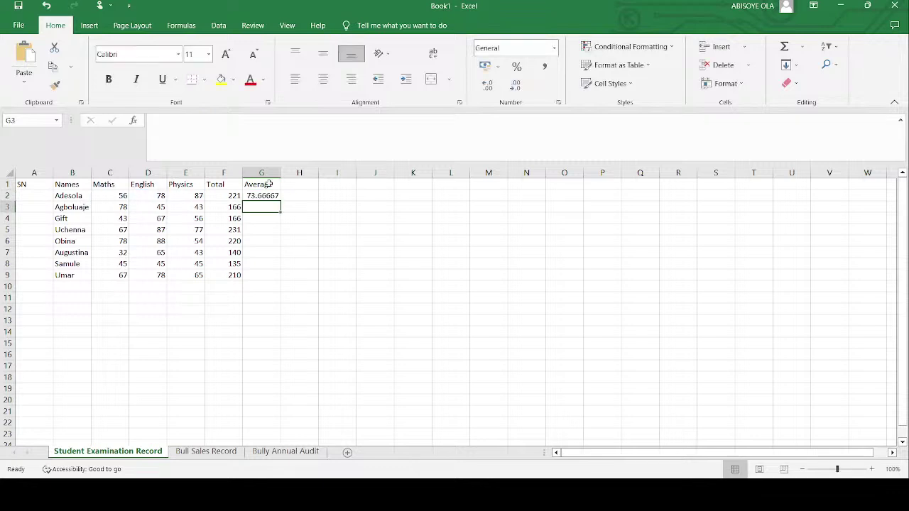
{"action": "left_click", "coordinate": [276, 196]}
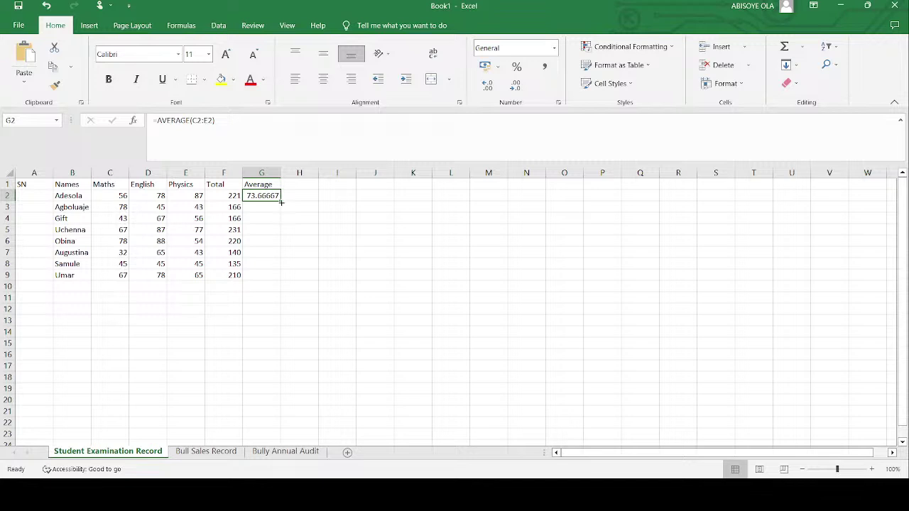
{"action": "left_click_drag", "start_coordinate": [281, 203], "coordinate": [282, 280]}
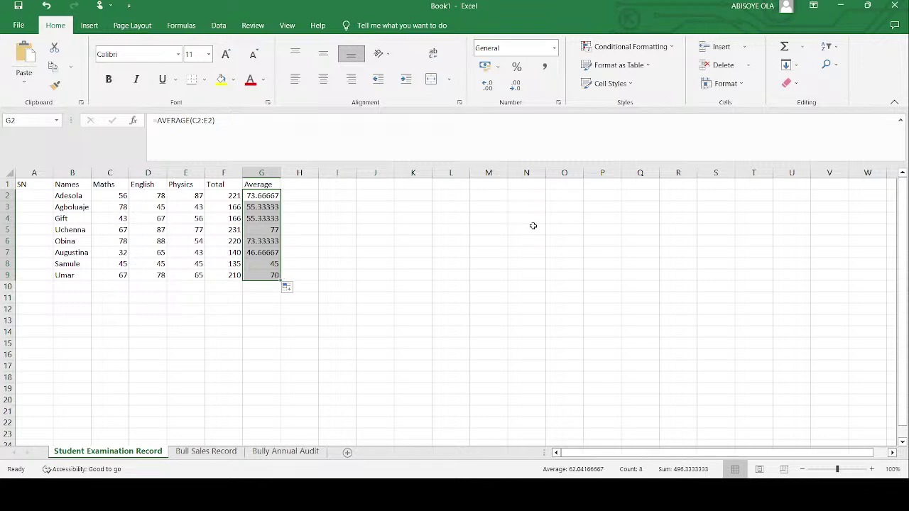
- Format the empty cell K10 with font size 48, bold and red text, and widen column K
{"action": "left_click", "coordinate": [420, 286]}
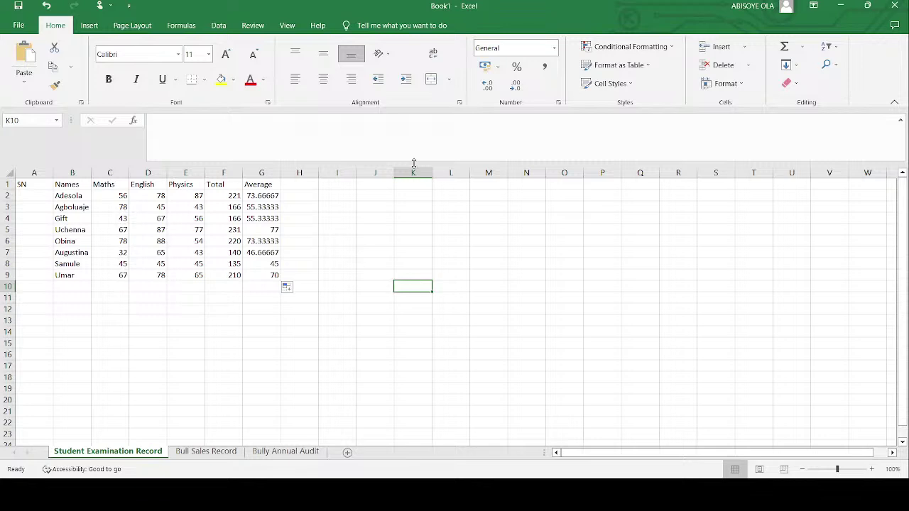
{"action": "left_click", "coordinate": [192, 55]}
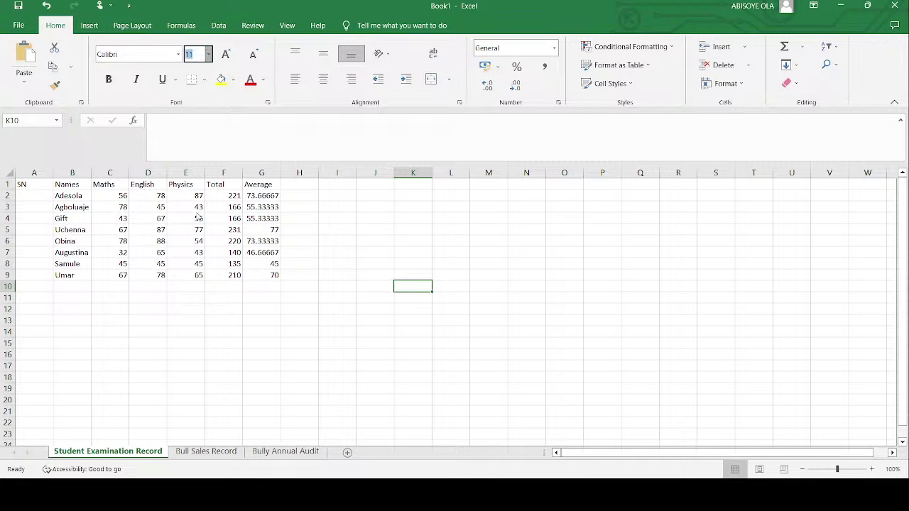
{"action": "type", "text": "48"}
{"action": "key", "text": "Return"}
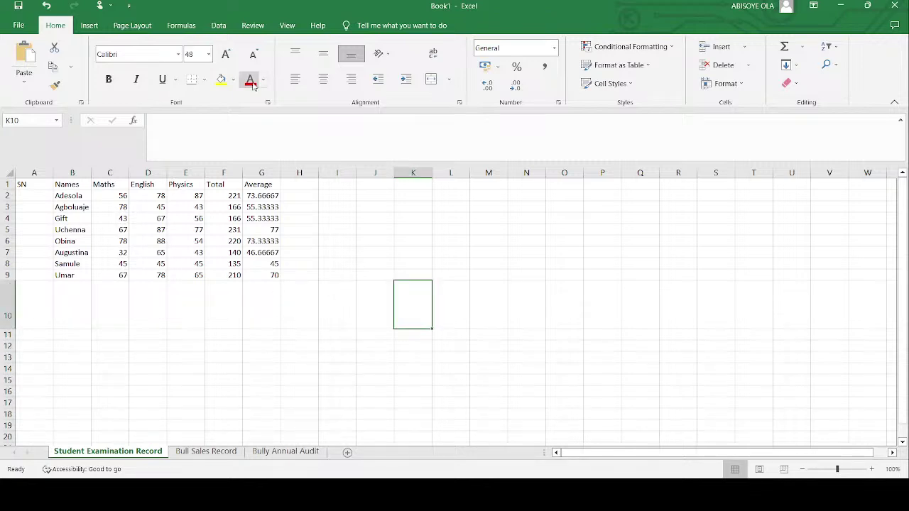
{"action": "key", "text": "ctrl+b"}
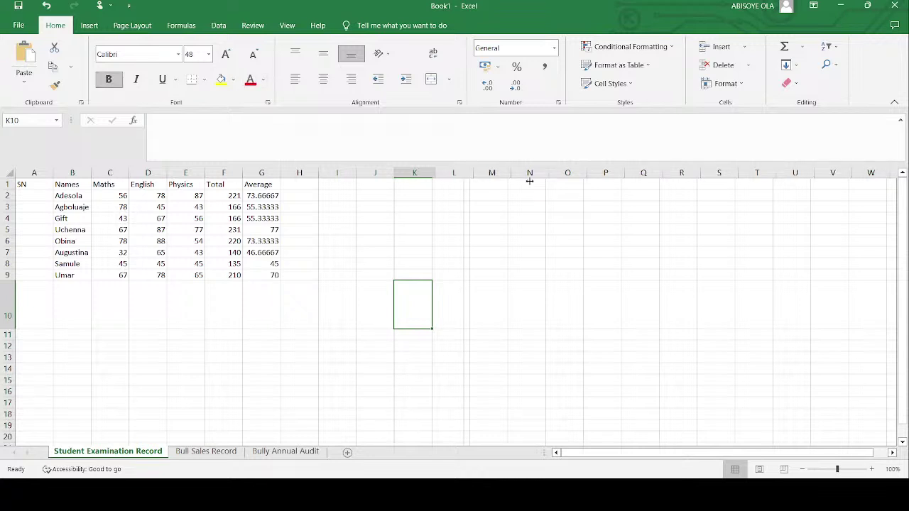
{"action": "left_click_drag", "start_coordinate": [529, 182], "coordinate": [559, 173]}
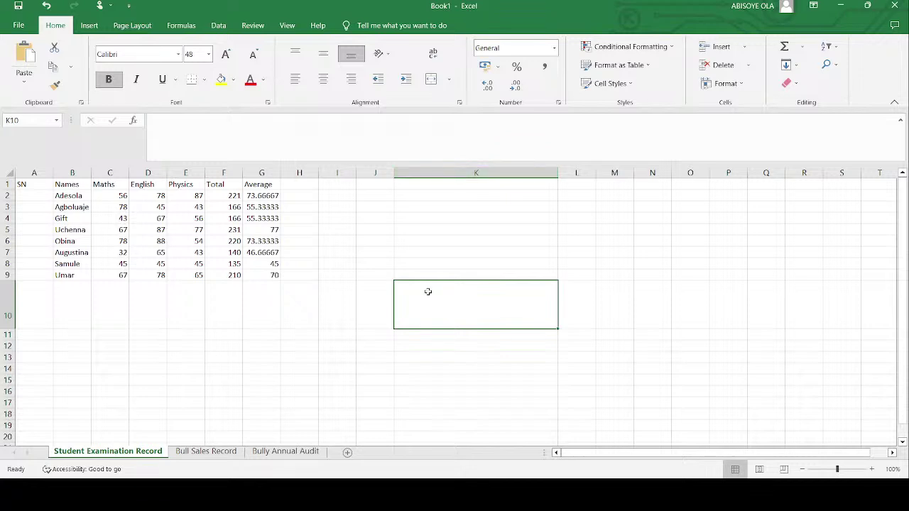
- Enter the heading BODMAS in cell K10
{"action": "type", "text": "BO"}
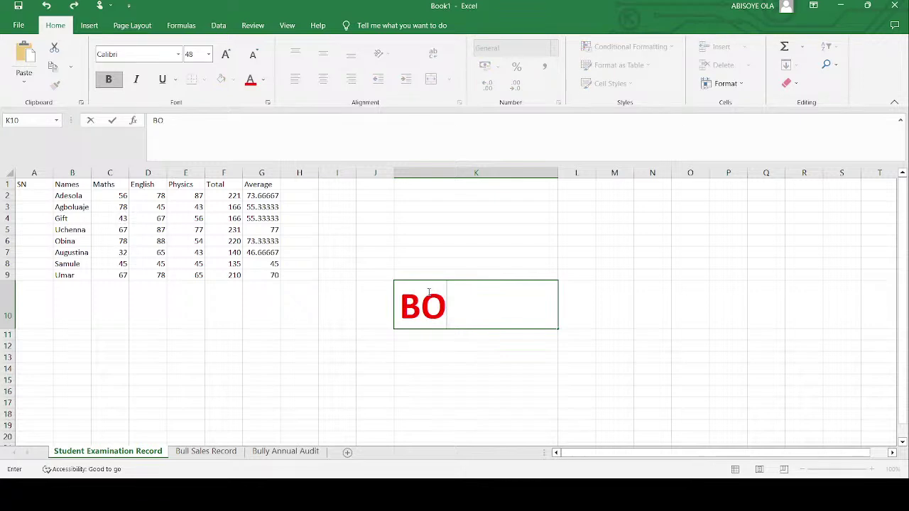
{"action": "type", "text": "DMAS"}
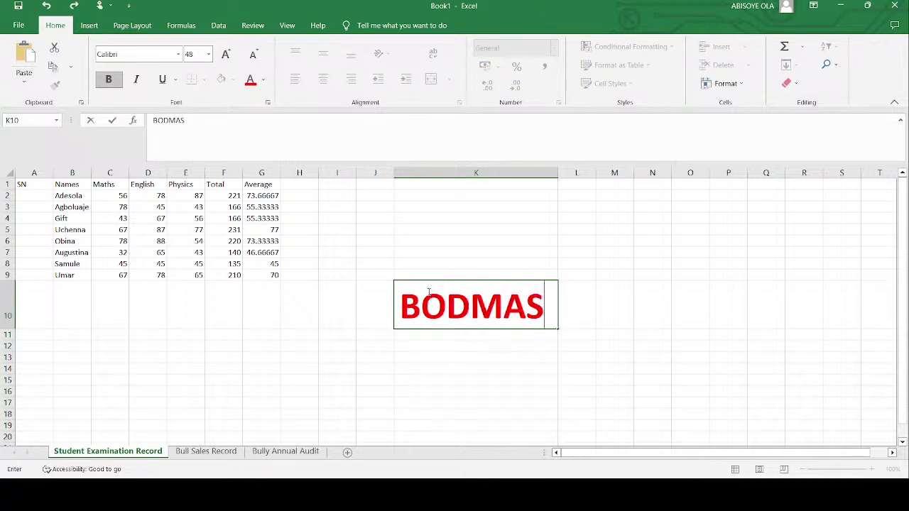
{"action": "left_click", "coordinate": [426, 337]}
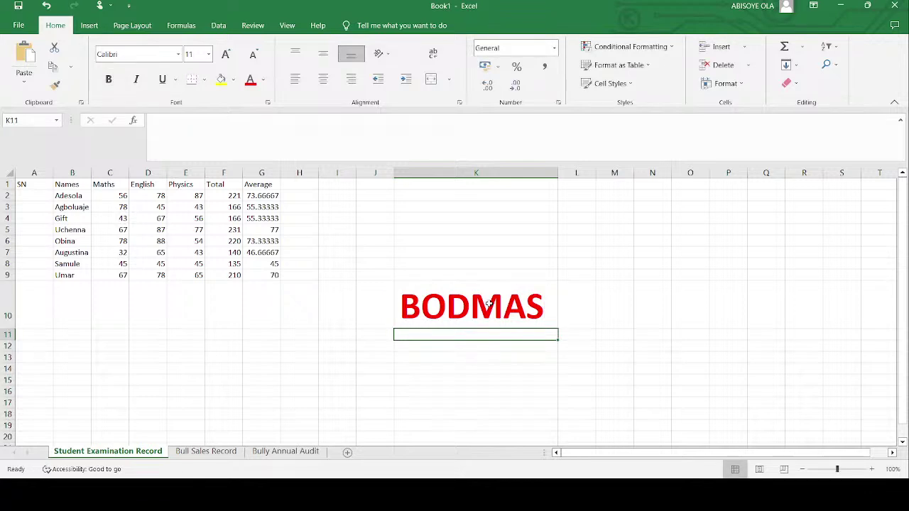
- Copy the BODMAS heading from K10 into K11 and replace the copied text with ()of/*+-
{"action": "left_click", "coordinate": [490, 304]}
{"action": "key", "text": "ctrl+c"}
{"action": "left_click", "coordinate": [449, 332]}
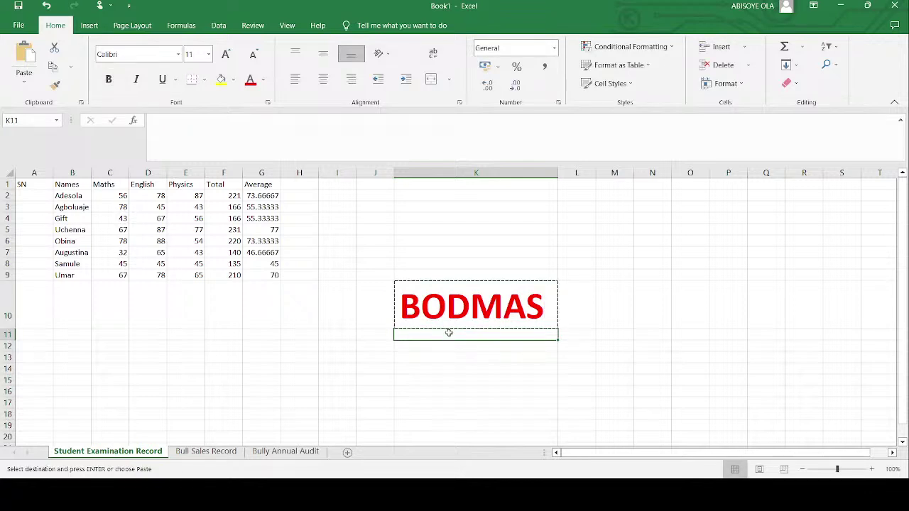
{"action": "key", "text": "ctrl+v"}
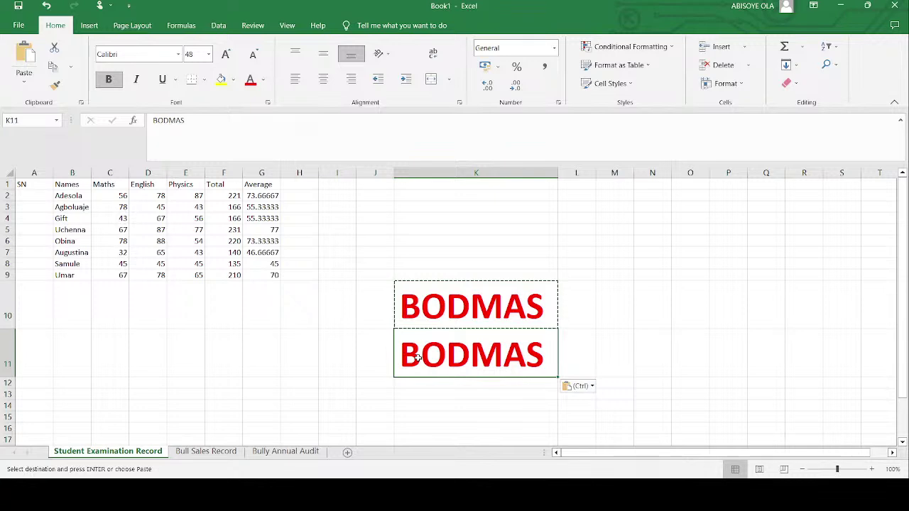
{"action": "double_click", "coordinate": [419, 357]}
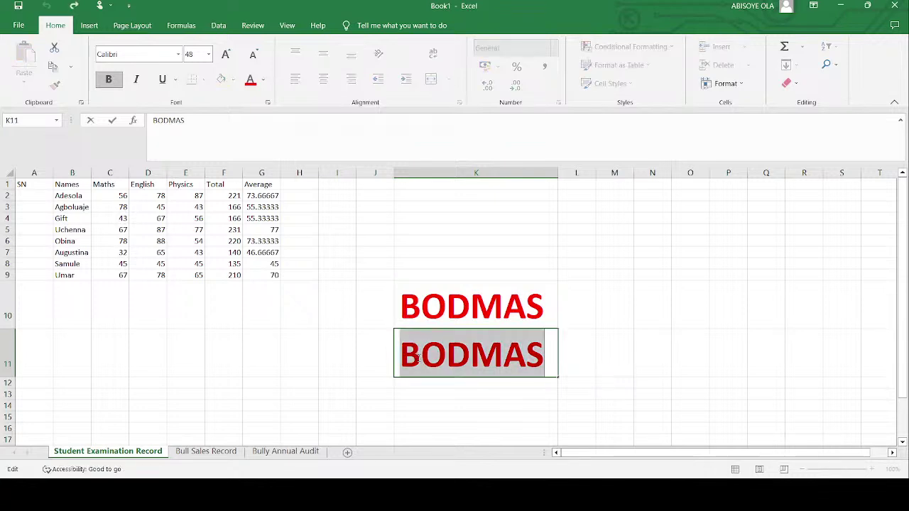
{"action": "type", "text": "()"}
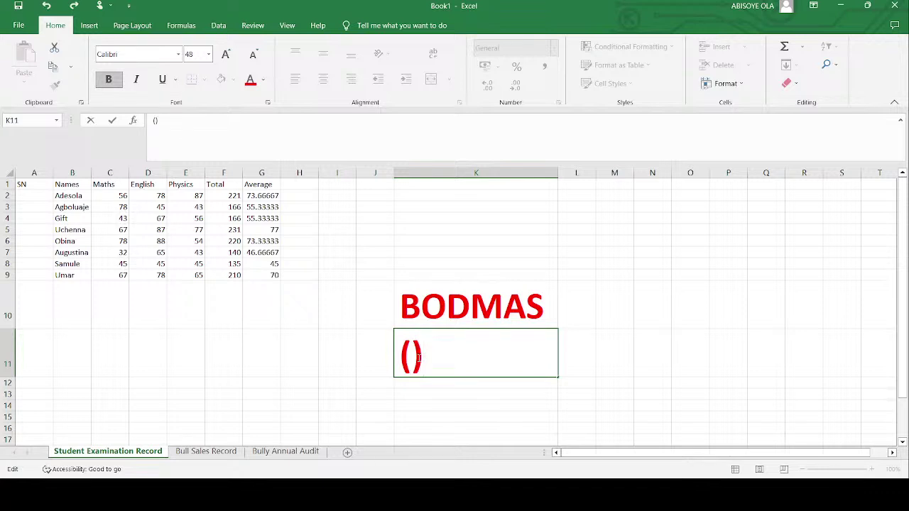
{"action": "type", "text": "of"}
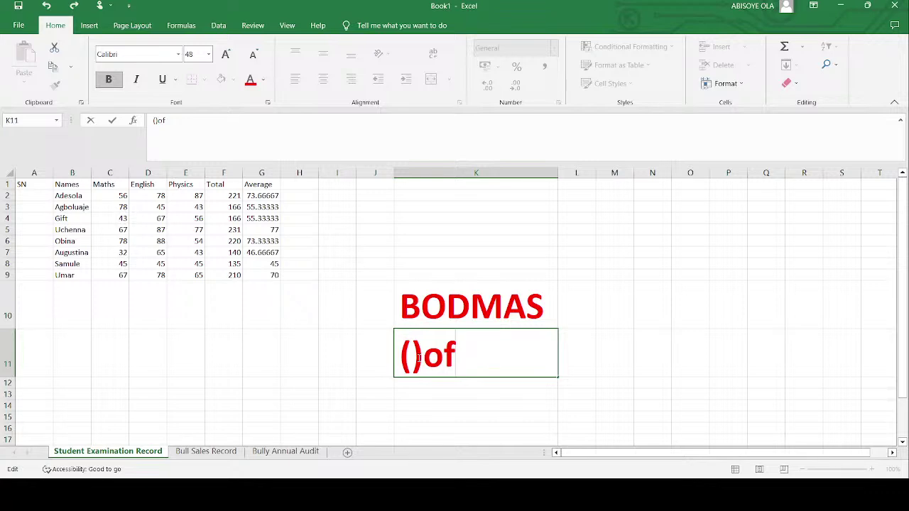
{"action": "type", "text": "/*"}
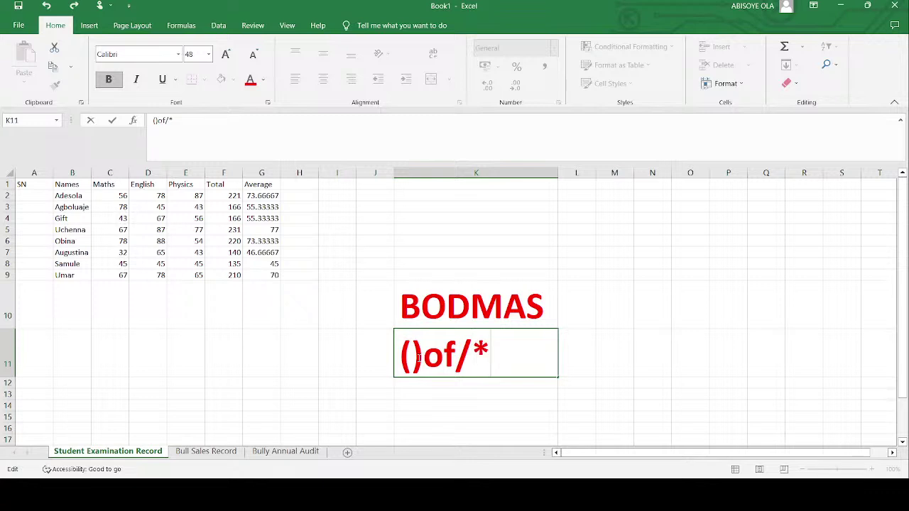
{"action": "type", "text": "+-"}
{"action": "key", "text": "Return"}
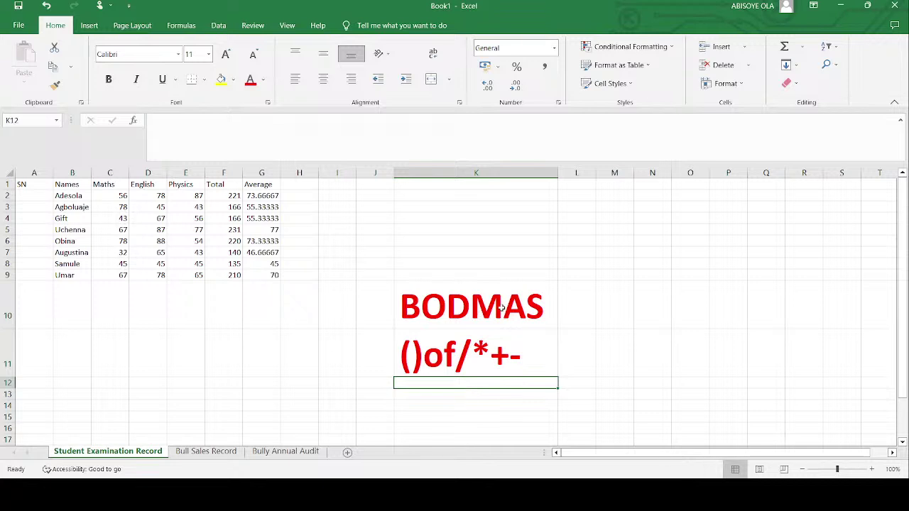
- Copy the BODMAS heading from K10 into K12 and replace the copied text with BEDMAS
{"action": "left_click", "coordinate": [438, 345]}
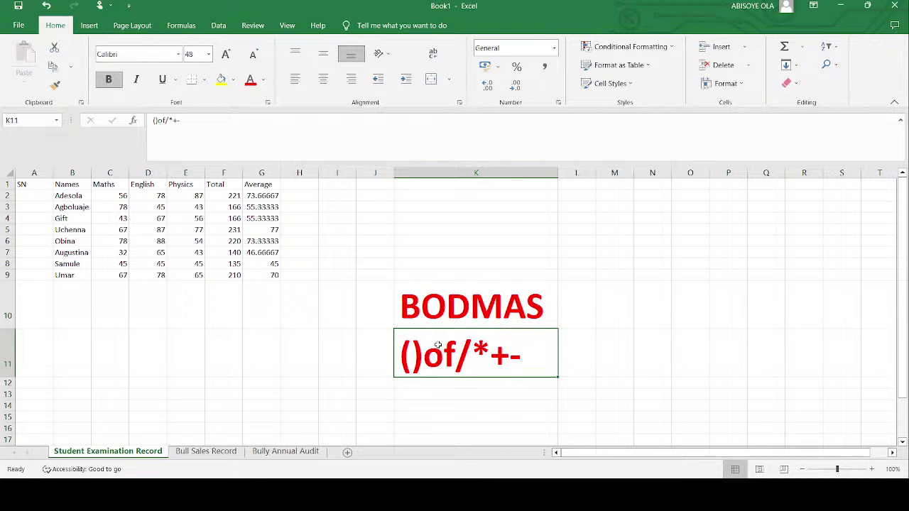
{"action": "left_click", "coordinate": [462, 307]}
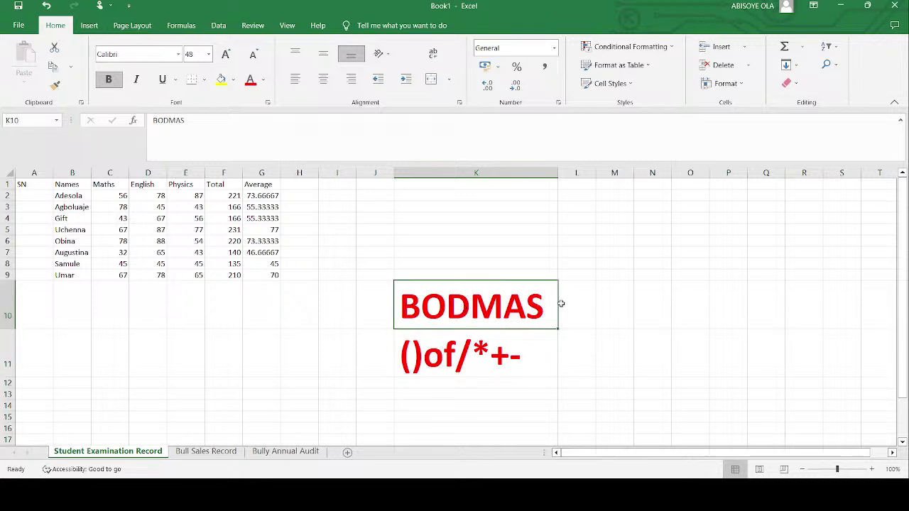
{"action": "key", "text": "ctrl+c"}
{"action": "left_click", "coordinate": [455, 387]}
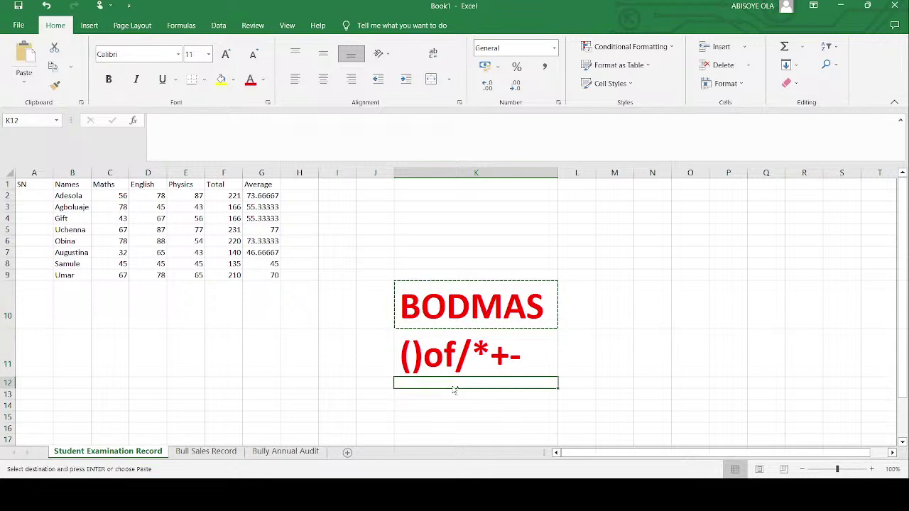
{"action": "key", "text": "ctrl+v"}
{"action": "scroll", "coordinate": [443, 407], "scroll_direction": "down", "scroll_amount": 1}
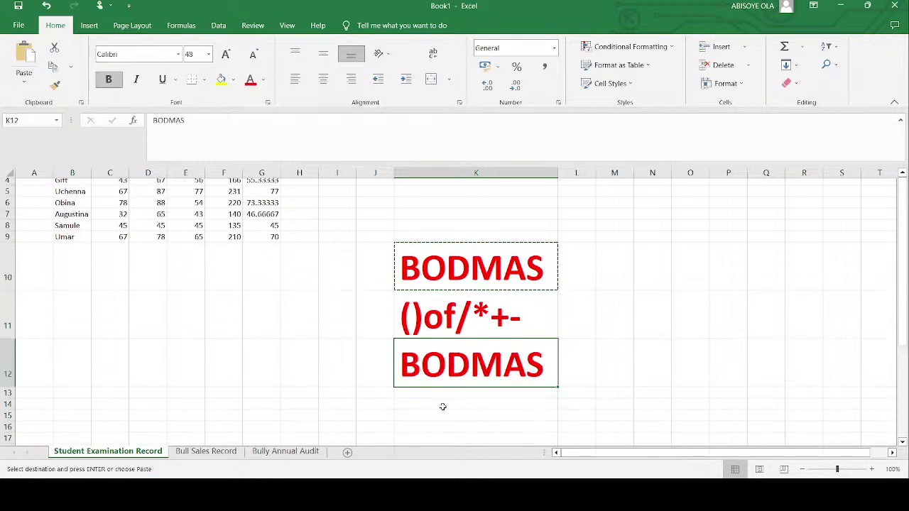
{"action": "scroll", "coordinate": [442, 407], "scroll_direction": "down", "scroll_amount": 1}
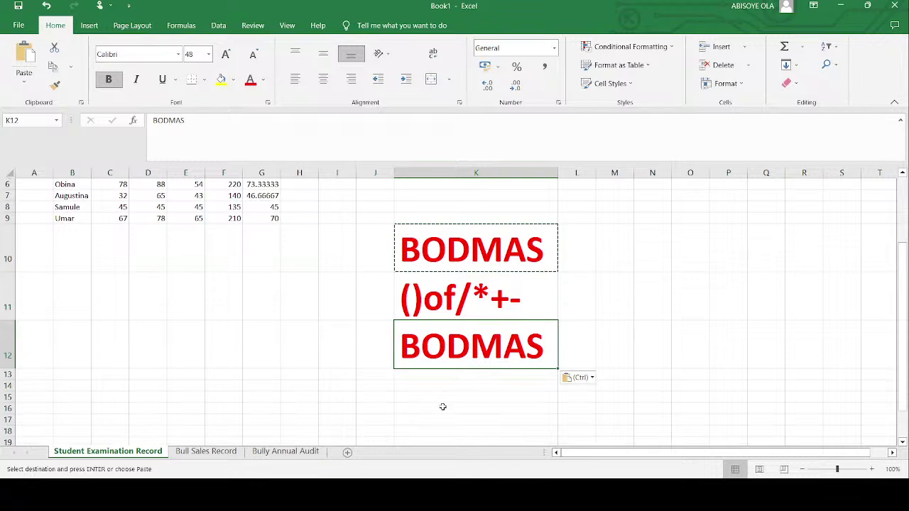
{"action": "type", "text": "bed"}
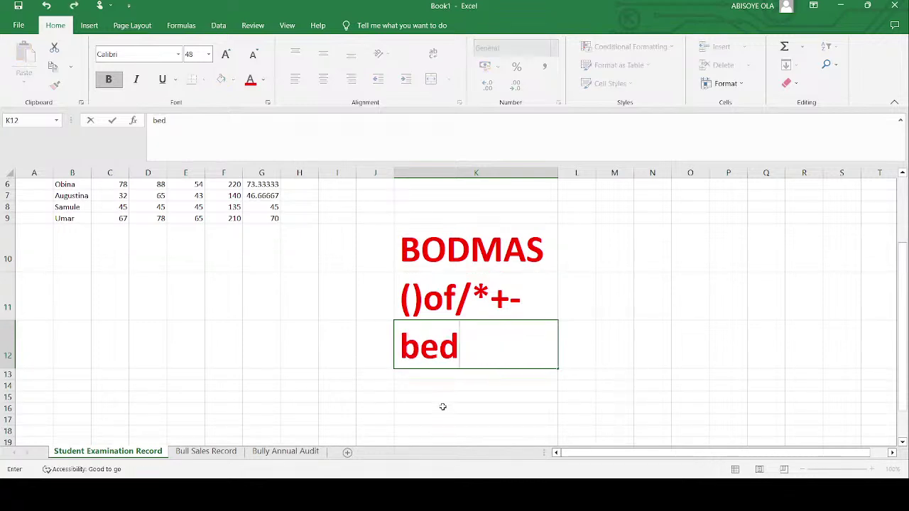
{"action": "key", "text": "BackSpace"}
{"action": "key", "text": "BackSpace"}
{"action": "key", "text": "BackSpace"}
{"action": "type", "text": "BED"}
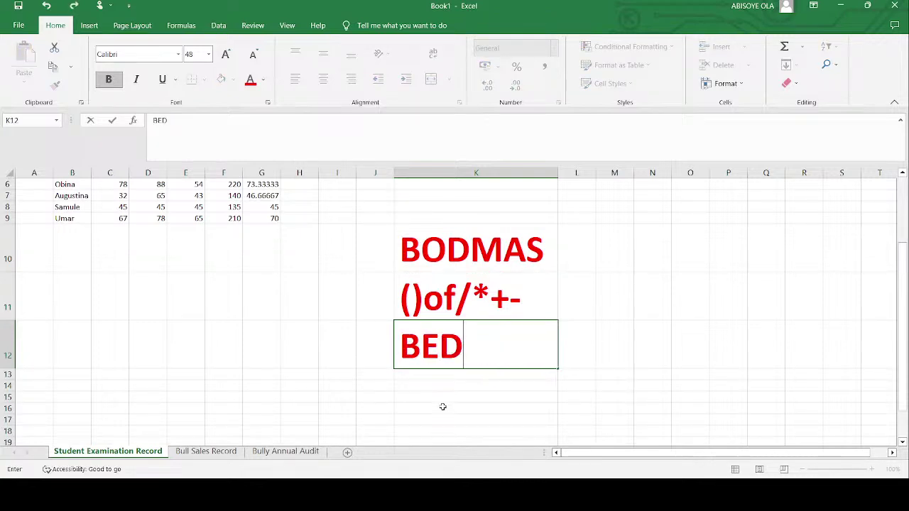
{"action": "type", "text": "MAS"}
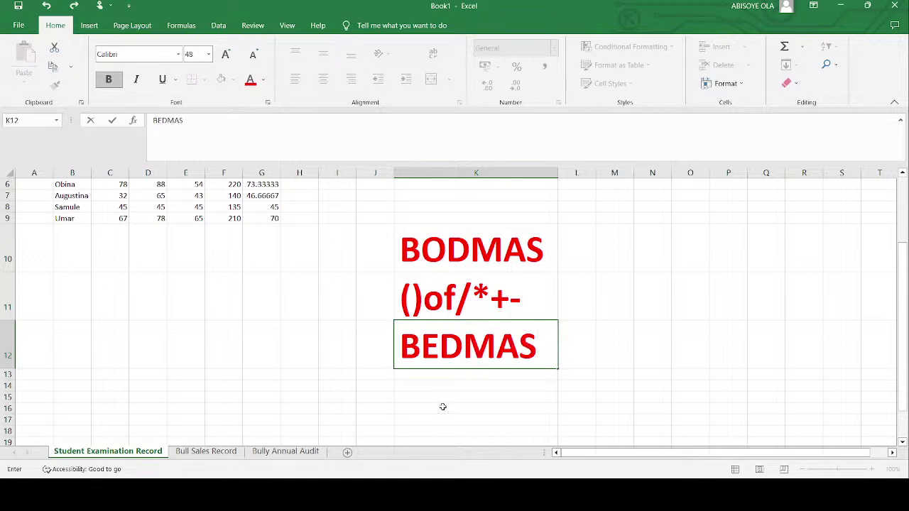
{"action": "key", "text": "Return"}
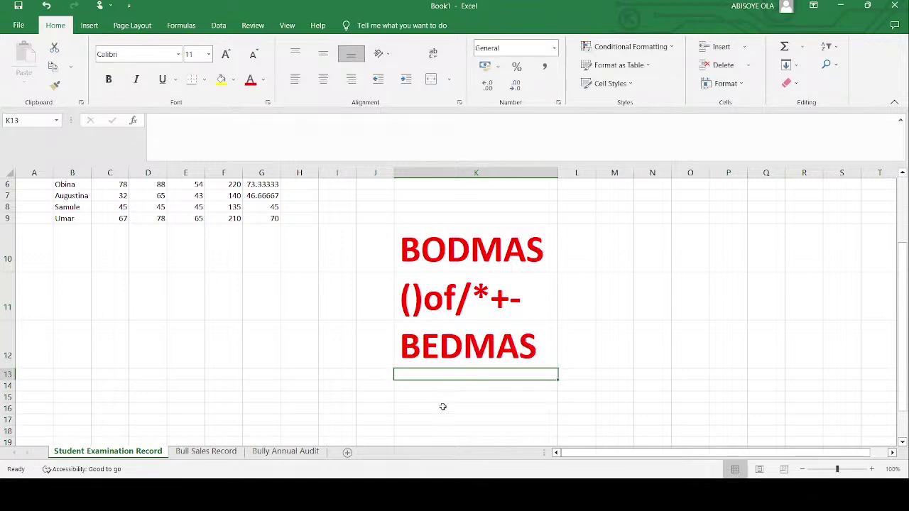
- Copy the BEDMAS cell K12 into K13 and change its first letter so it reads PEDMAS
{"action": "key", "text": "Up"}
{"action": "key", "text": "ctrl+c"}
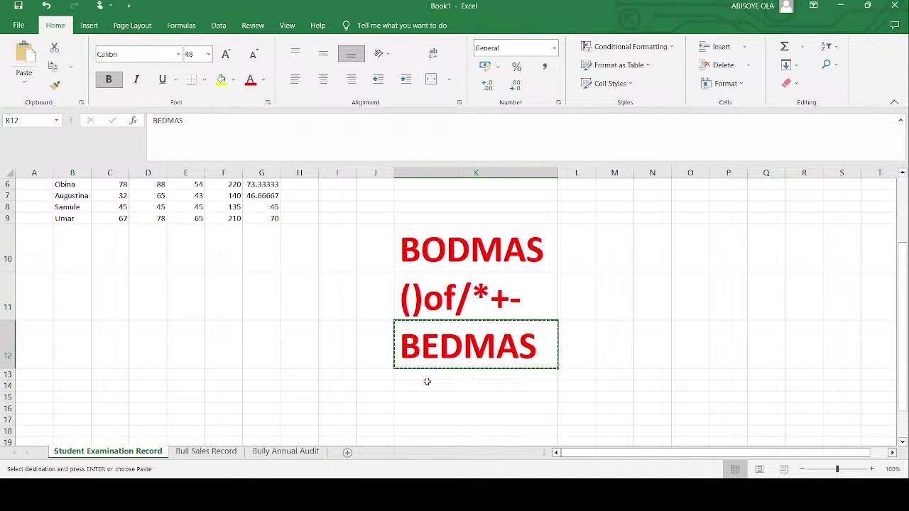
{"action": "left_click", "coordinate": [427, 381]}
{"action": "key", "text": "ctrl+v"}
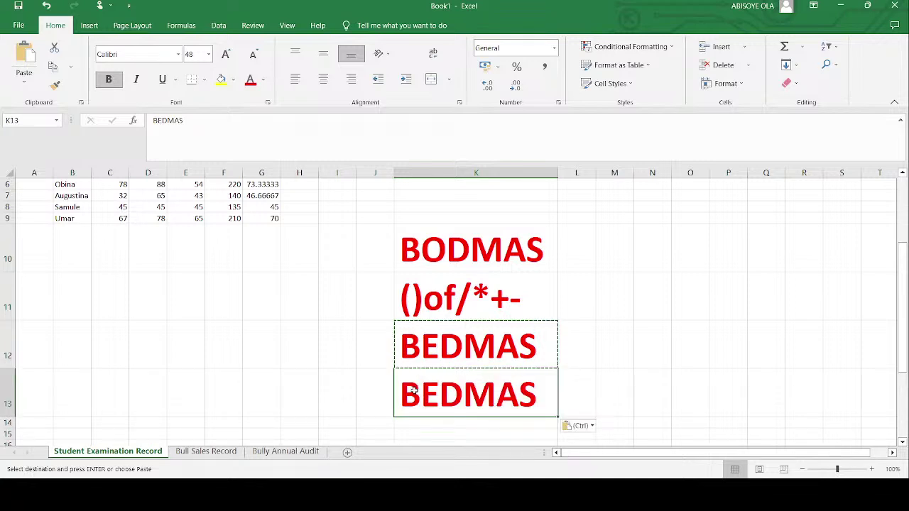
{"action": "double_click", "coordinate": [413, 389]}
{"action": "key", "text": "BackSpace"}
{"action": "type", "text": "P"}
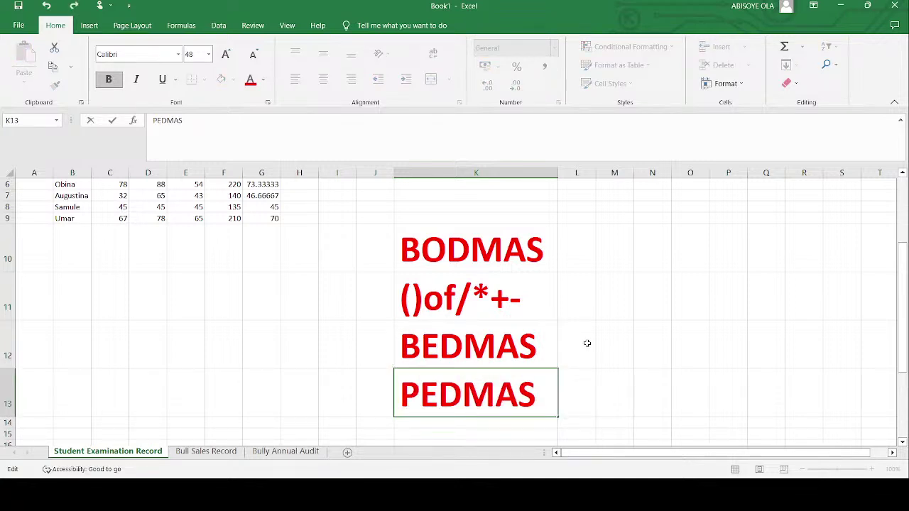
{"action": "left_click", "coordinate": [588, 343]}
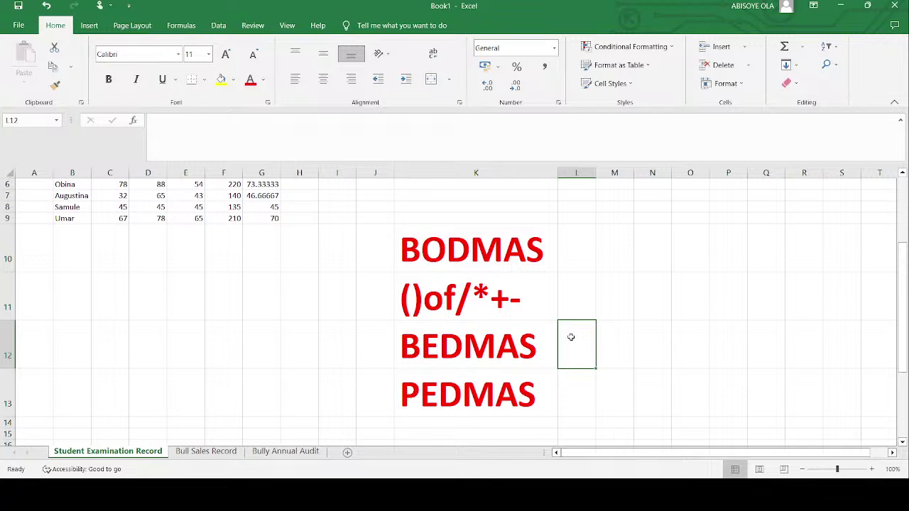
- Highlight the brackets at the start of the operator list in K11
{"action": "type", "text": "="}
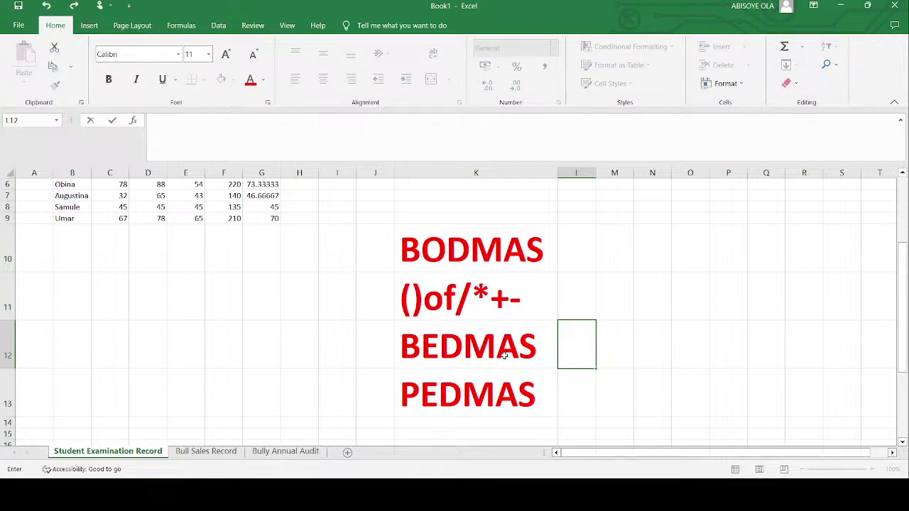
{"action": "left_click", "coordinate": [506, 356]}
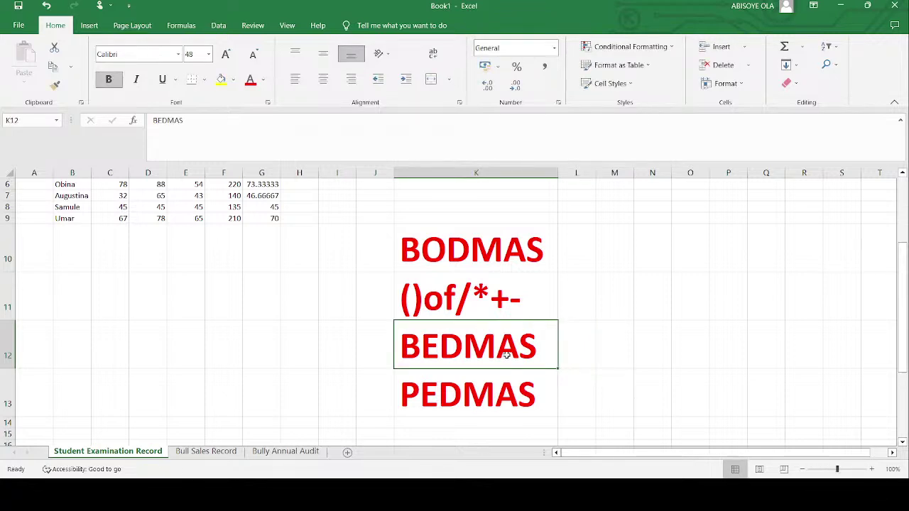
{"action": "double_click", "coordinate": [426, 302]}
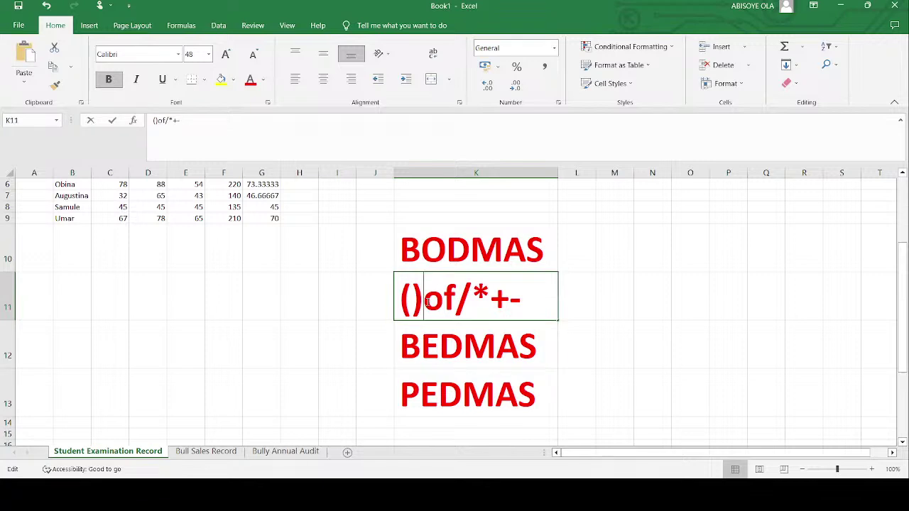
{"action": "left_click_drag", "start_coordinate": [427, 302], "coordinate": [401, 303]}
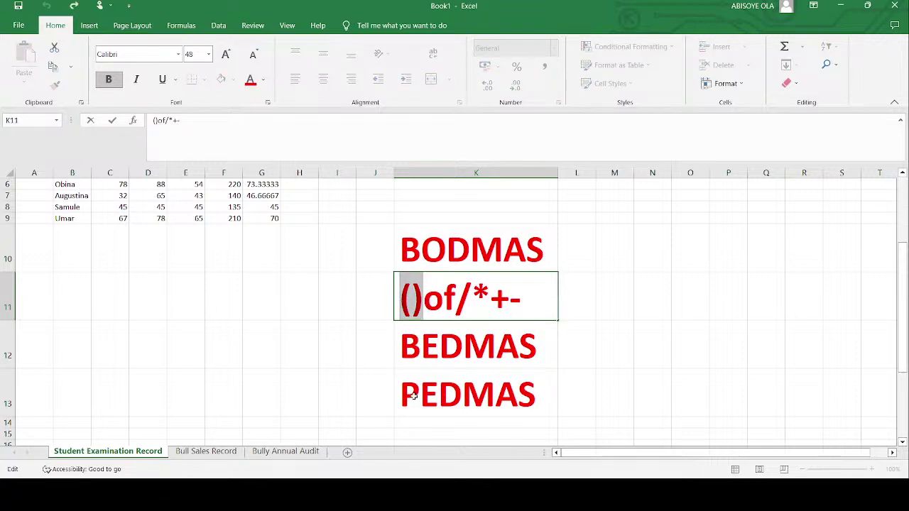
{"action": "left_click", "coordinate": [603, 303]}
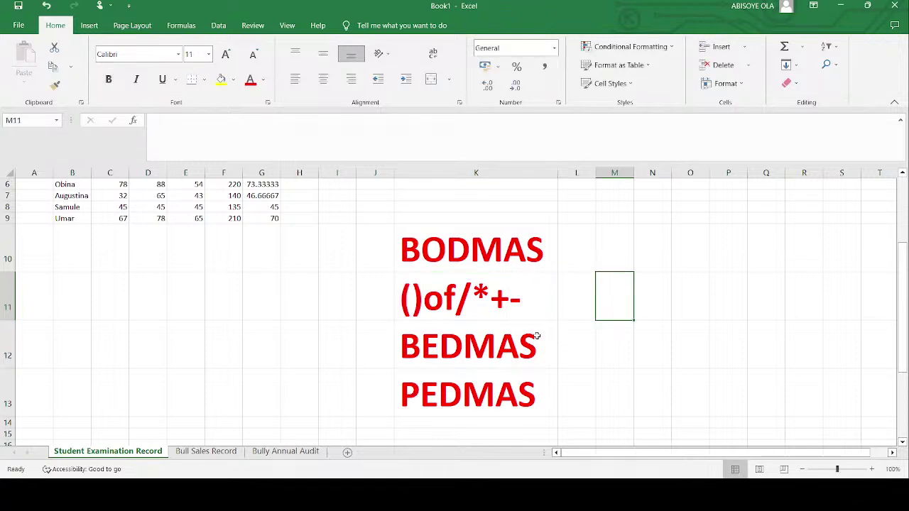
- Copy the formatted BEDMAS cell K12 into L12 and autofit the width of column L
{"action": "left_click", "coordinate": [538, 336]}
{"action": "key", "text": "ctrl+c"}
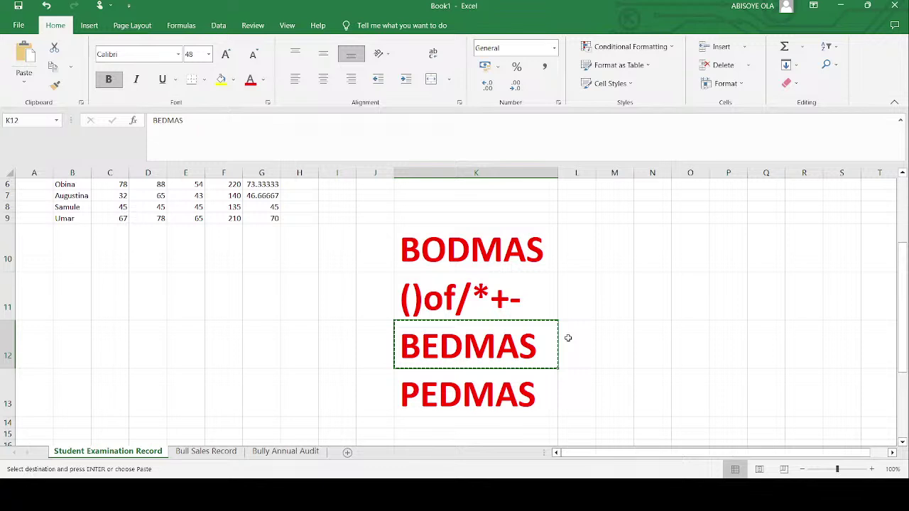
{"action": "left_click", "coordinate": [568, 339]}
{"action": "key", "text": "ctrl+v"}
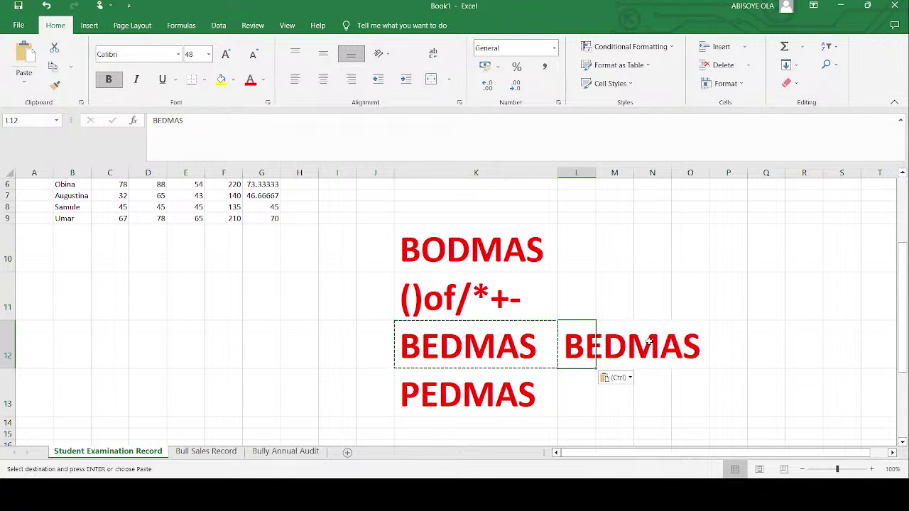
{"action": "double_click", "coordinate": [597, 172]}
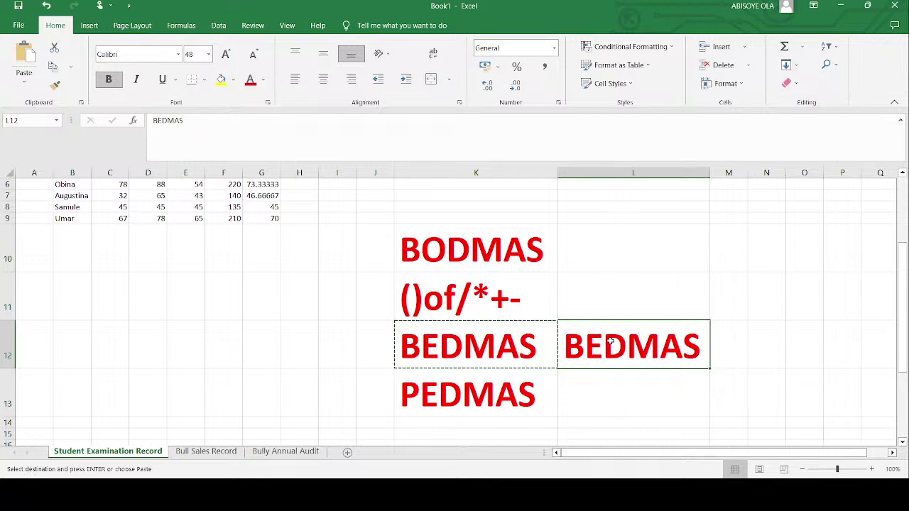
- Enter the formula =5/3*2 in cell L12, replacing the copied text
{"action": "type", "text": "="}
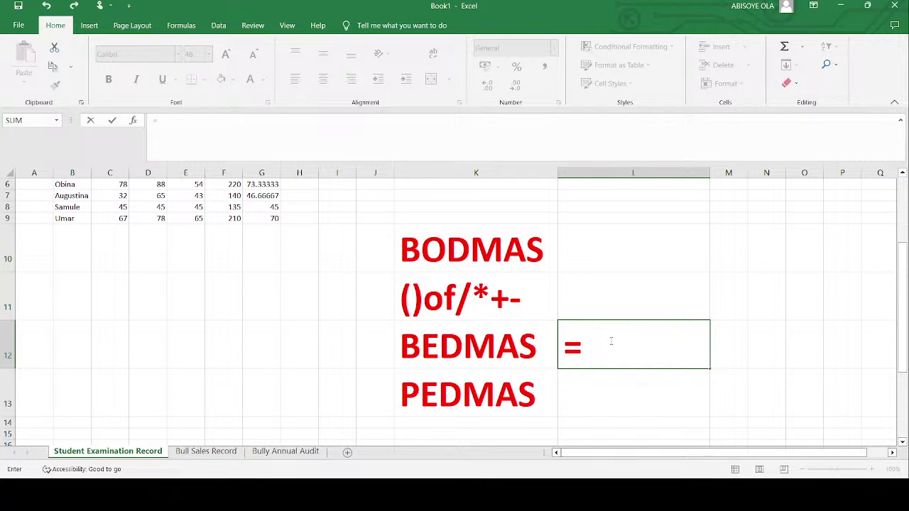
{"action": "type", "text": "5/"}
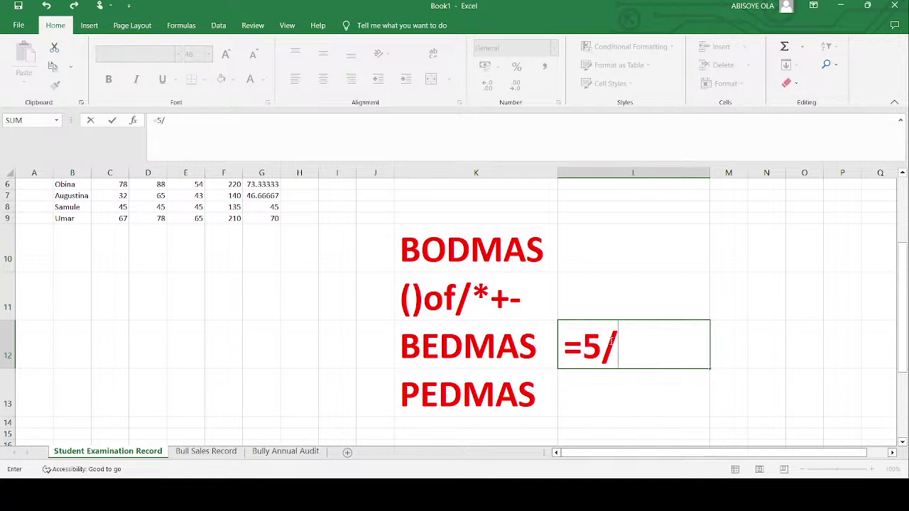
{"action": "type", "text": "3*"}
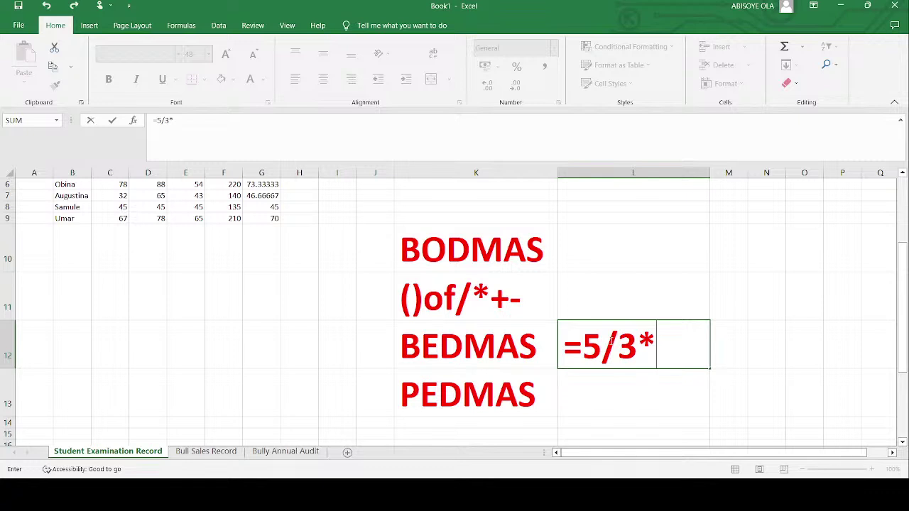
{"action": "type", "text": "2"}
{"action": "key", "text": "shift+Left"}
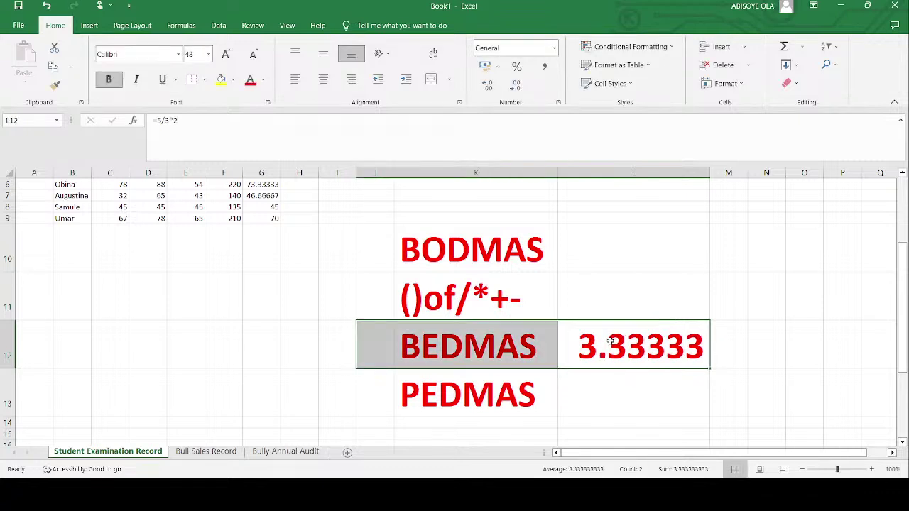
- Replace the formula in cell L12 with the plain text expression 5/2*6
{"action": "left_click", "coordinate": [617, 342]}
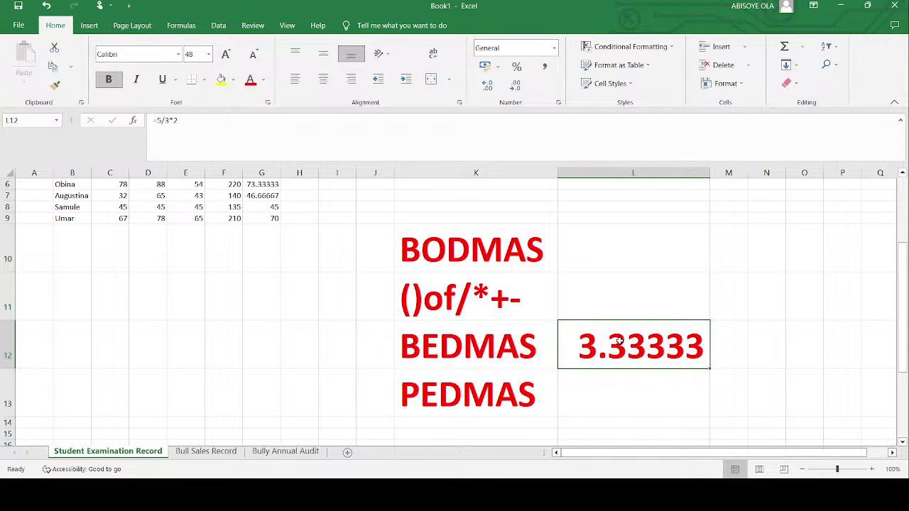
{"action": "key", "text": "Delete"}
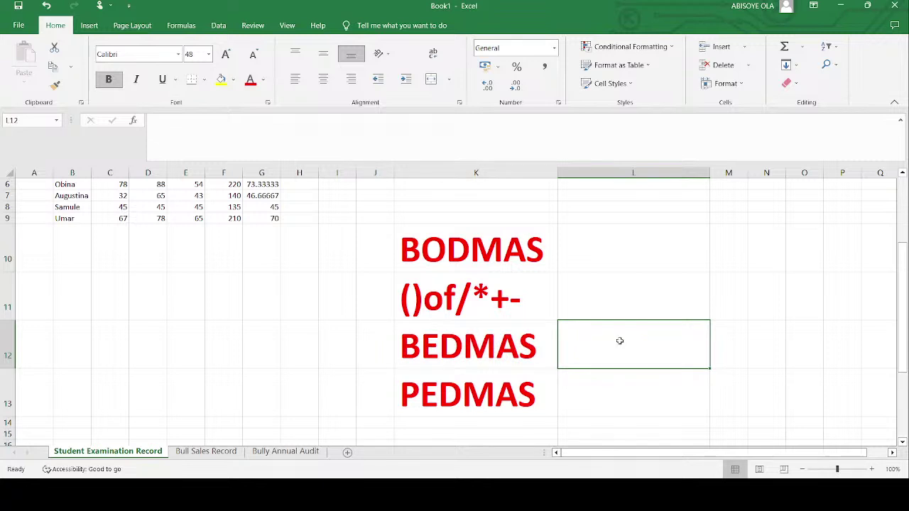
{"action": "type", "text": "5/2"}
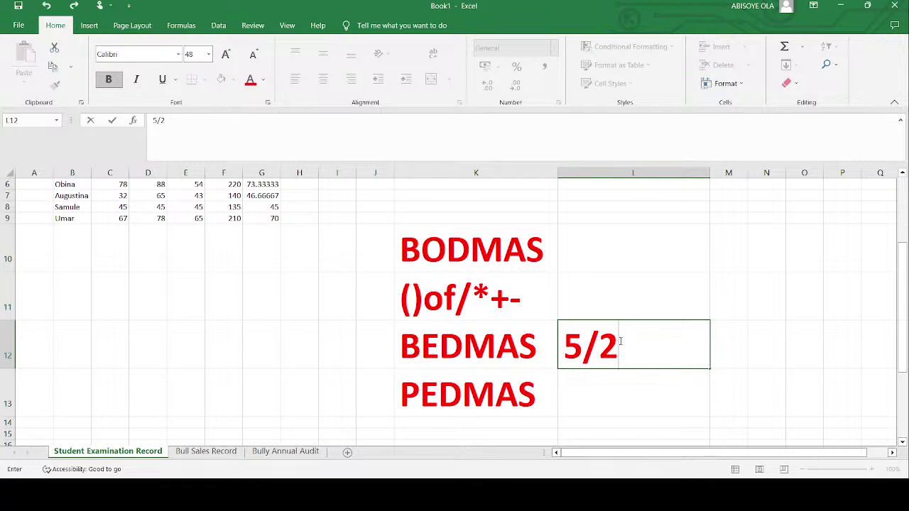
{"action": "type", "text": "*6"}
{"action": "key", "text": "Return"}
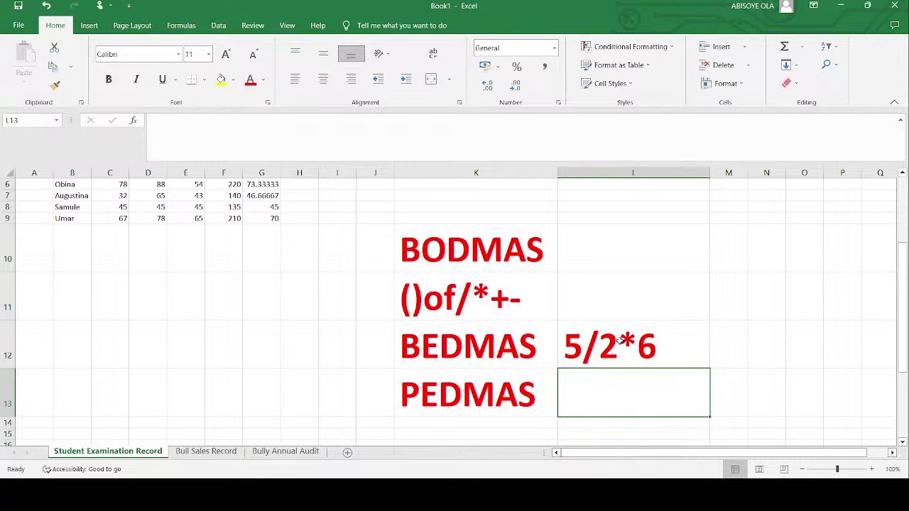
{"action": "left_click", "coordinate": [620, 341]}
{"action": "key", "text": "ctrl+c"}
{"action": "left_click", "coordinate": [614, 384]}
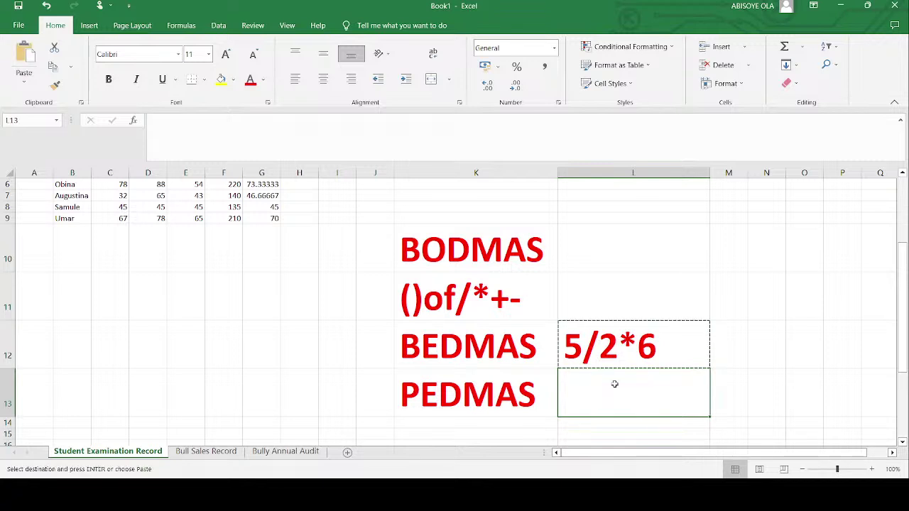
{"action": "type", "text": "5"}
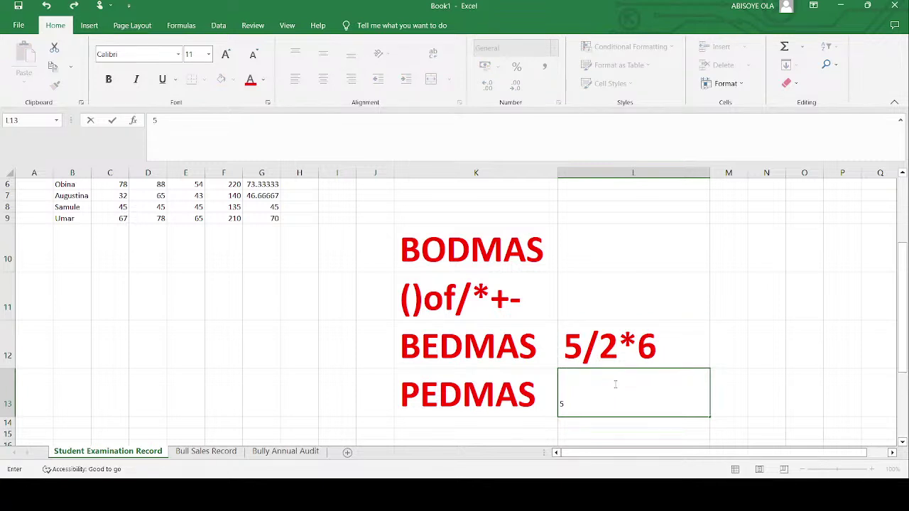
{"action": "key", "text": "Escape"}
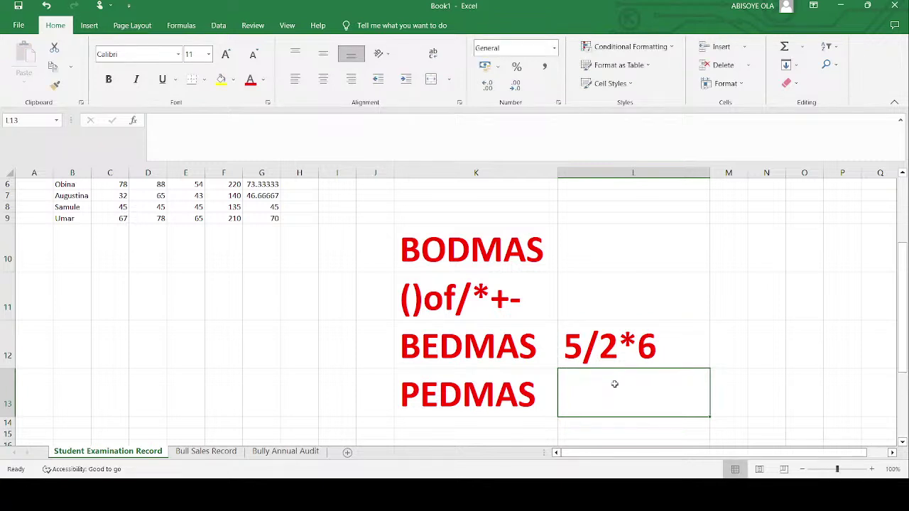
- Copy the formatted cell L12 into L13 and replace the copied text with the expression 5-4+7
{"action": "left_click", "coordinate": [603, 348]}
{"action": "key", "text": "ctrl+c"}
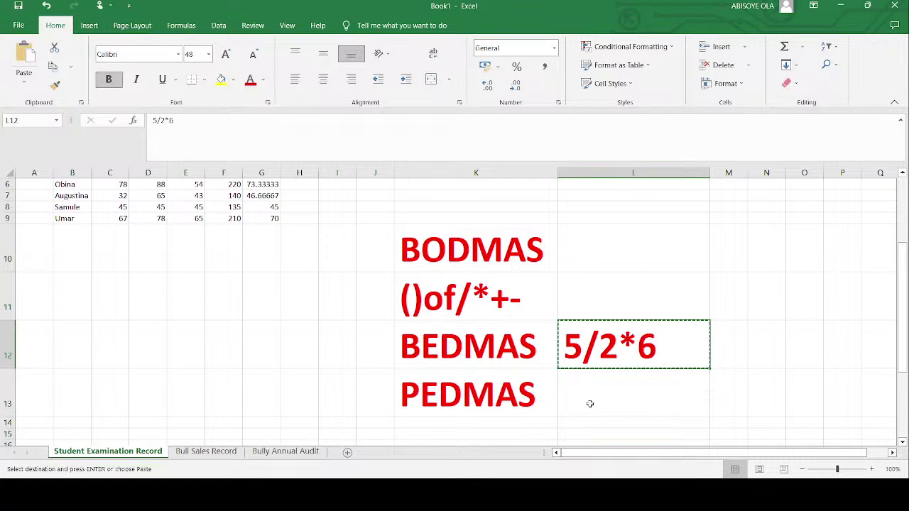
{"action": "left_click", "coordinate": [589, 403]}
{"action": "key", "text": "ctrl+v"}
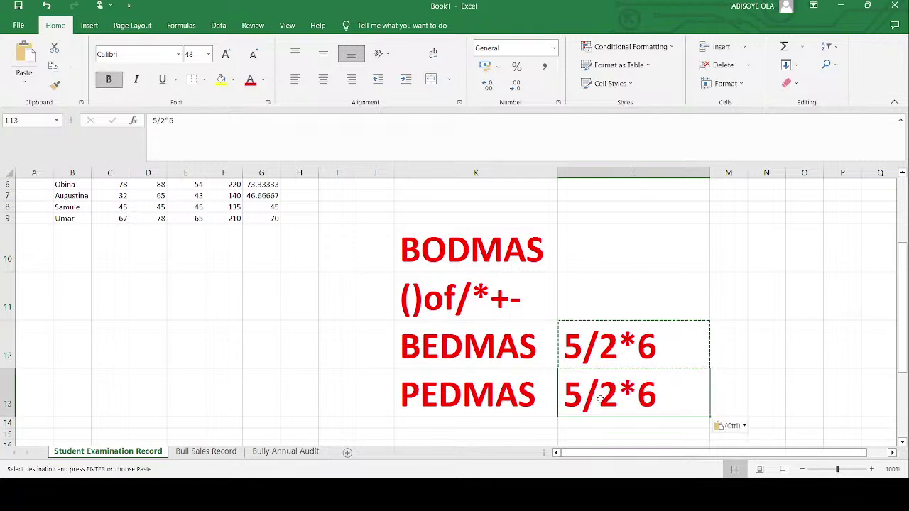
{"action": "type", "text": "5-4"}
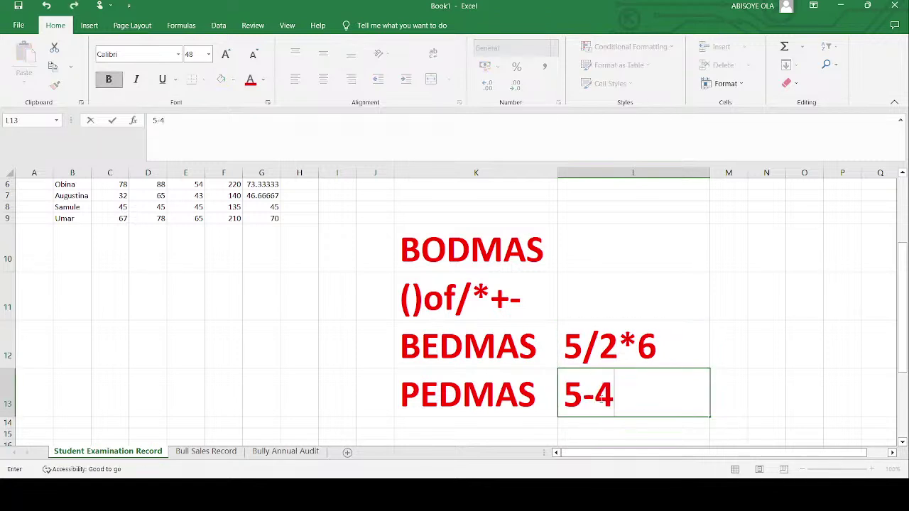
{"action": "type", "text": "+7"}
{"action": "left_click", "coordinate": [611, 306]}
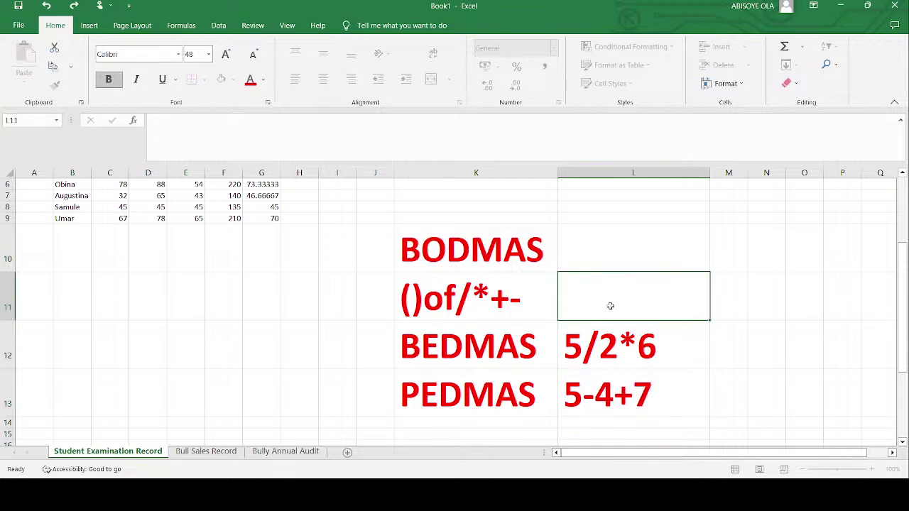
- Copy the formatted cell L12 into L11 and replace the copied text with the expression 5*8/2
{"action": "left_click", "coordinate": [591, 334]}
{"action": "key", "text": "ctrl+c"}
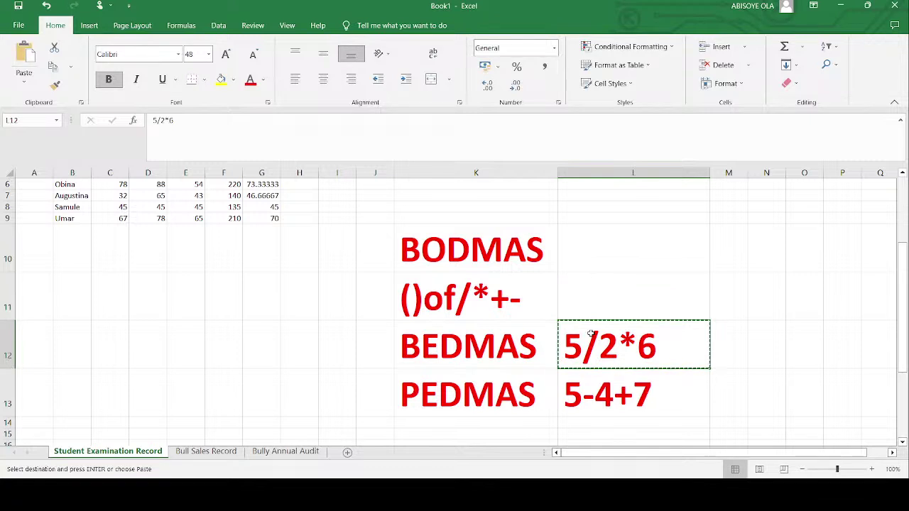
{"action": "left_click", "coordinate": [595, 293]}
{"action": "key", "text": "ctrl+v"}
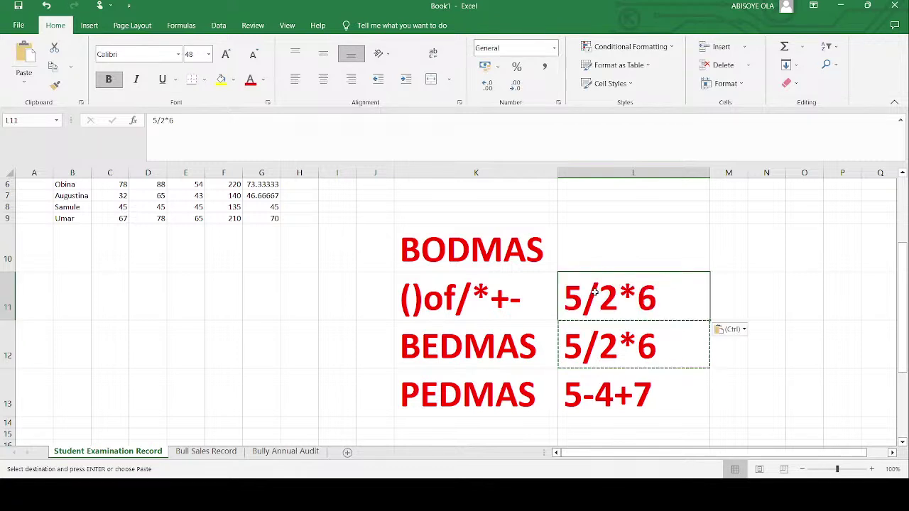
{"action": "type", "text": "5*"}
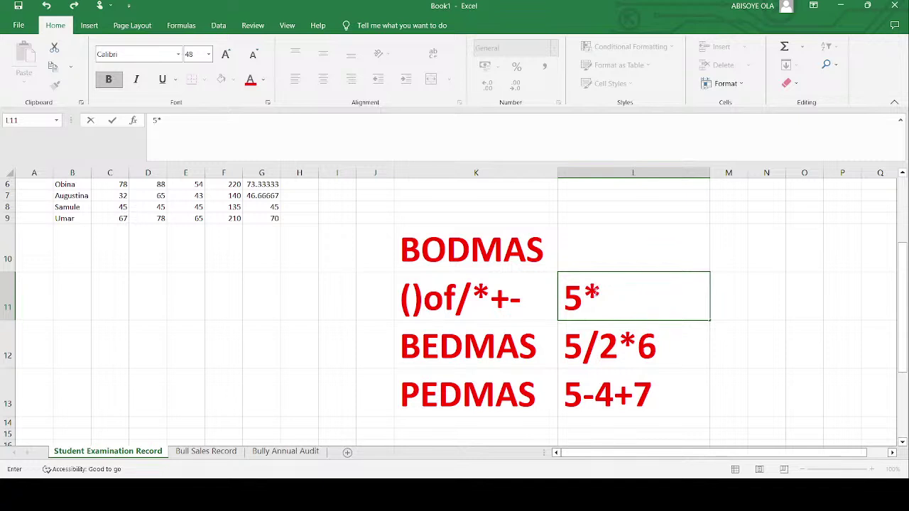
{"action": "type", "text": "8/"}
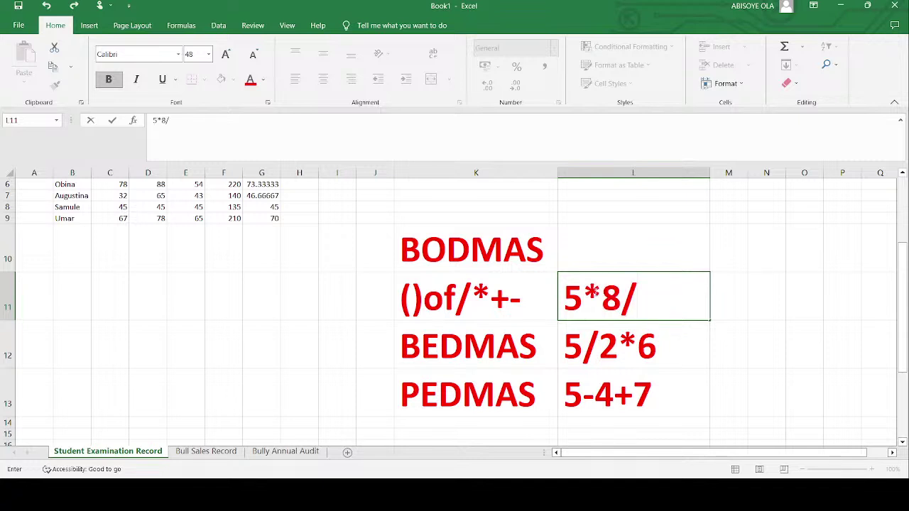
{"action": "type", "text": "2"}
{"action": "left_click", "coordinate": [748, 300]}
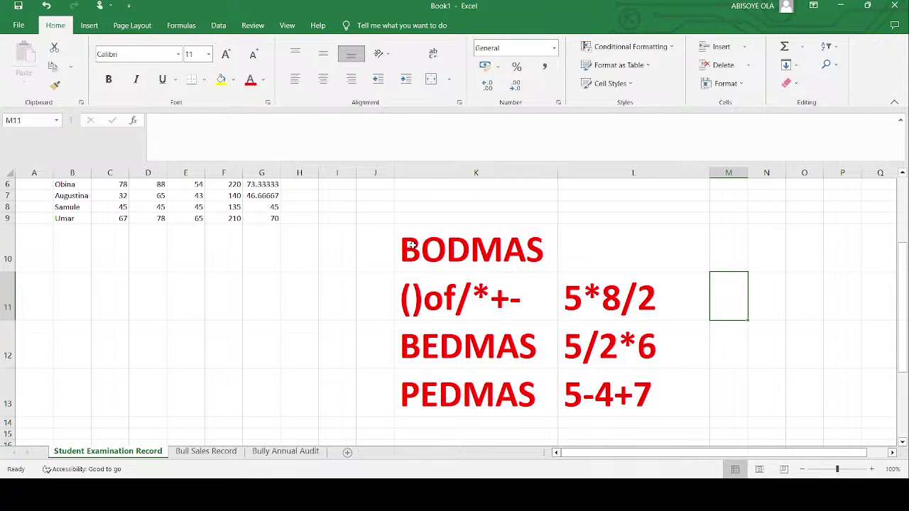
- Number the students 1 to 8 in the SN column by entering 1 in A2 and filling a series down to A9
{"action": "scroll", "coordinate": [150, 209], "scroll_direction": "up", "scroll_amount": 2}
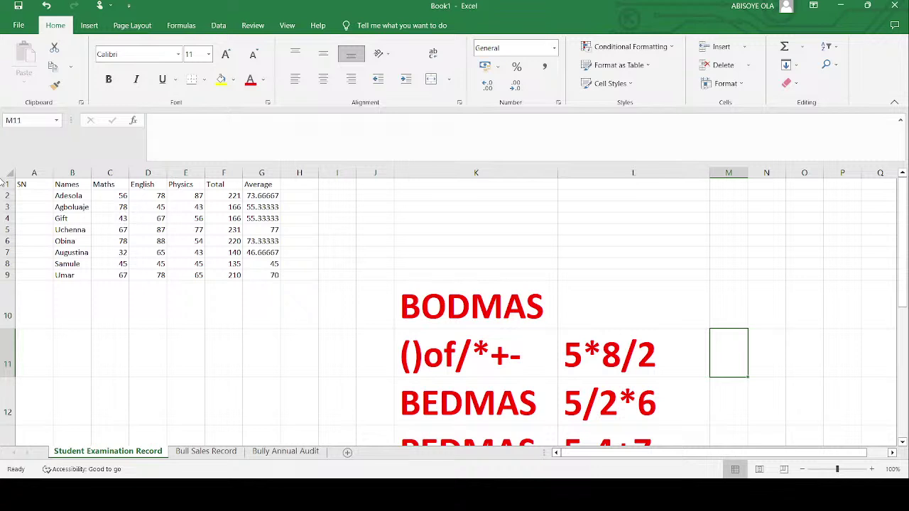
{"action": "left_click", "coordinate": [29, 195]}
{"action": "type", "text": "1"}
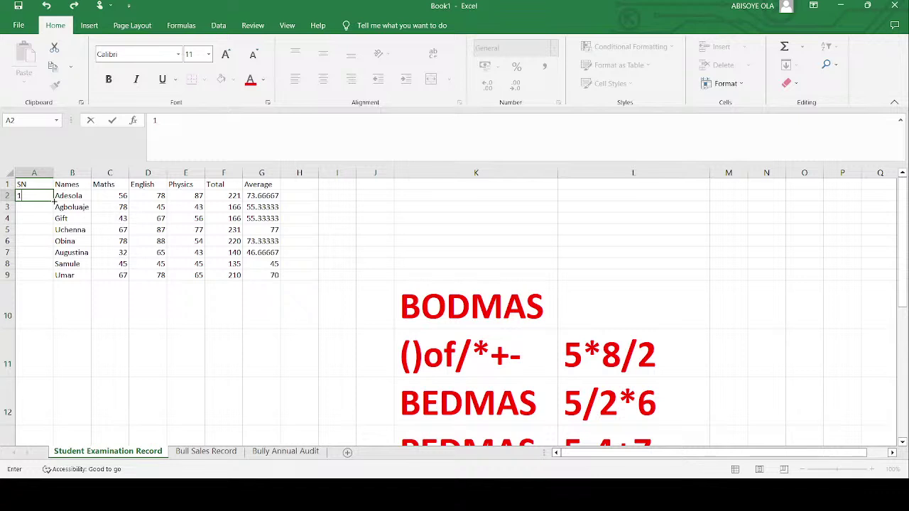
{"action": "left_click_drag", "start_coordinate": [54, 201], "coordinate": [54, 277]}
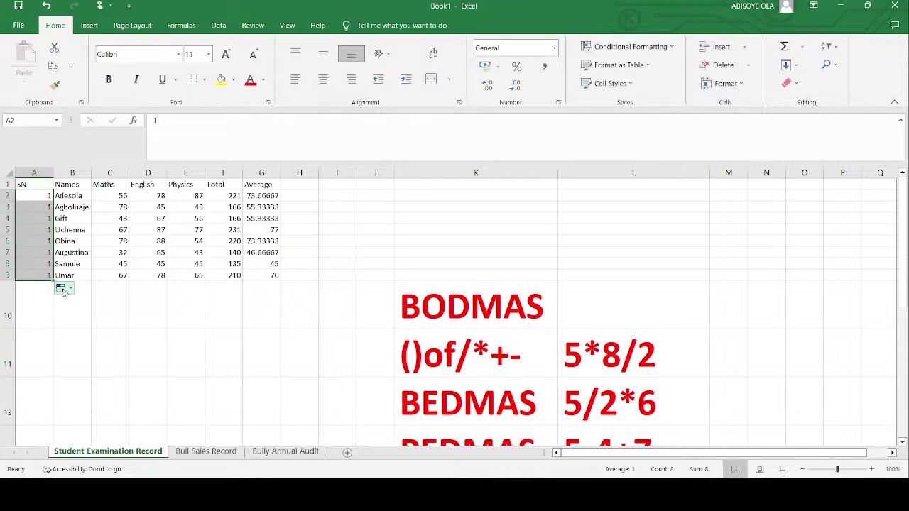
{"action": "left_click", "coordinate": [86, 317]}
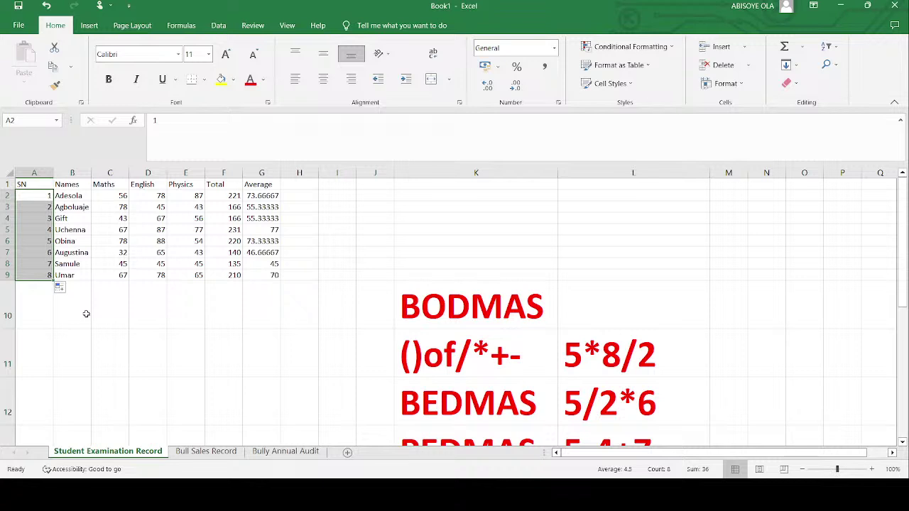
{"action": "left_click", "coordinate": [122, 207]}
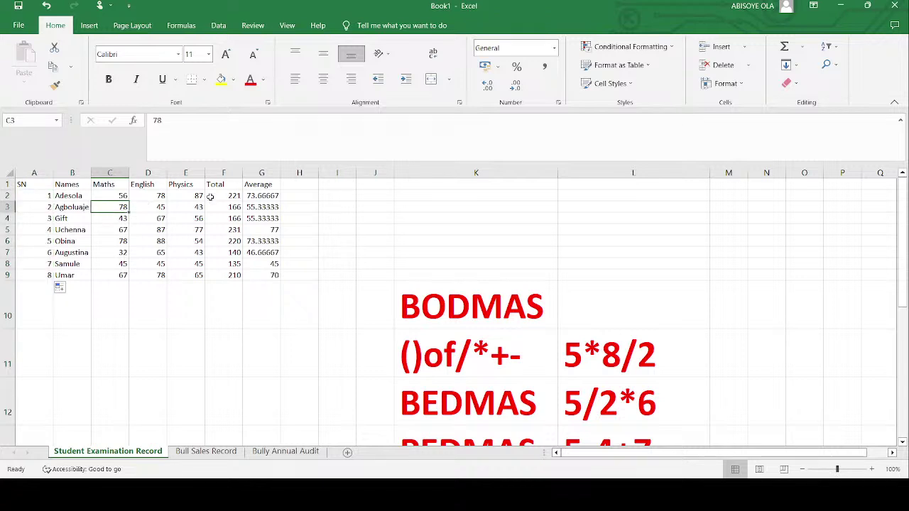